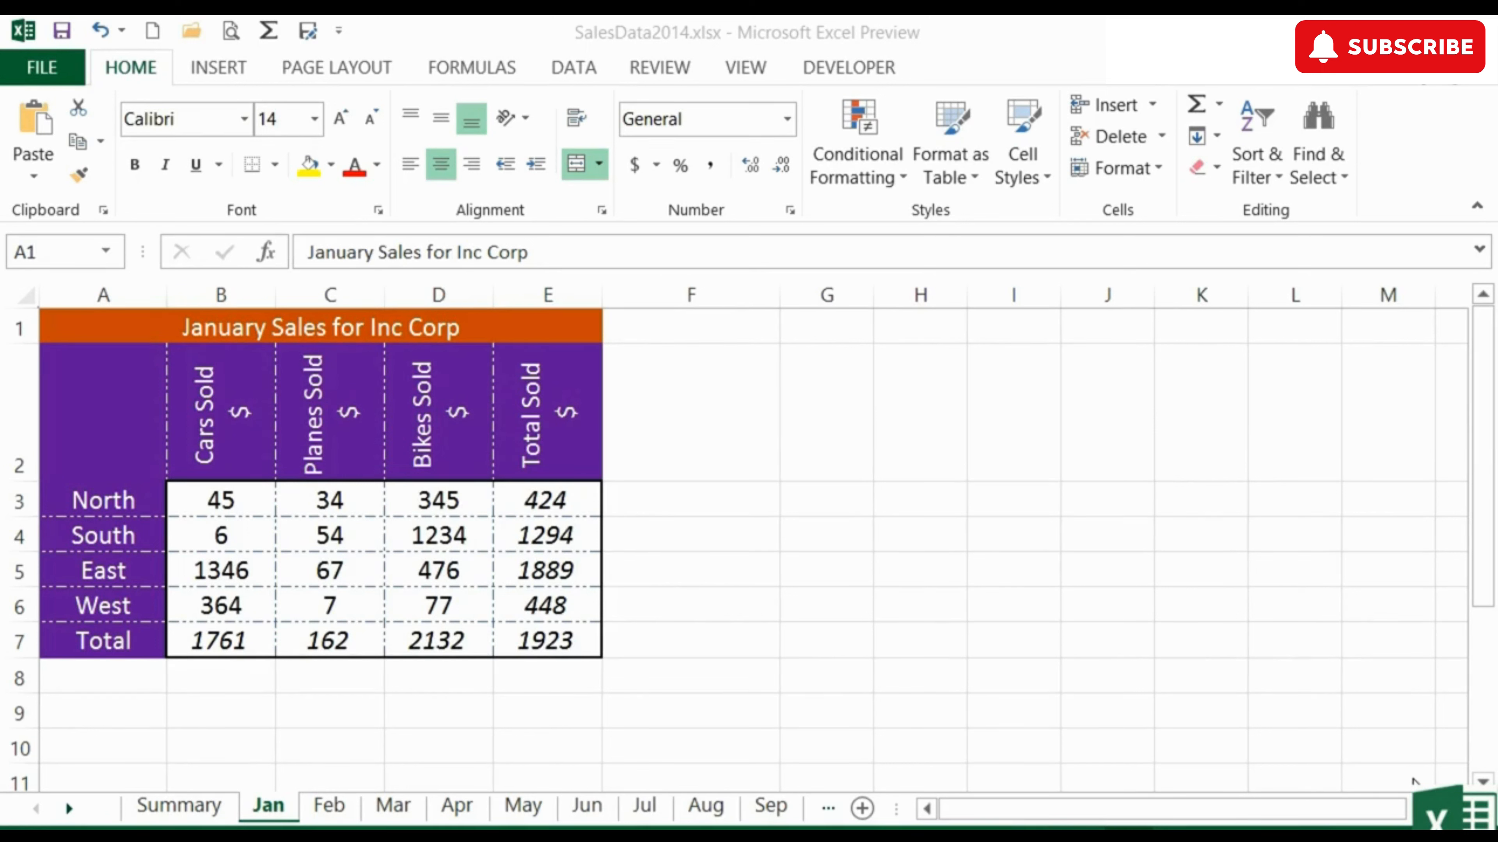
Look over the January, February and March sales sheets, the Summary sheet and January's total for cars sold.
left_click(315, 805)
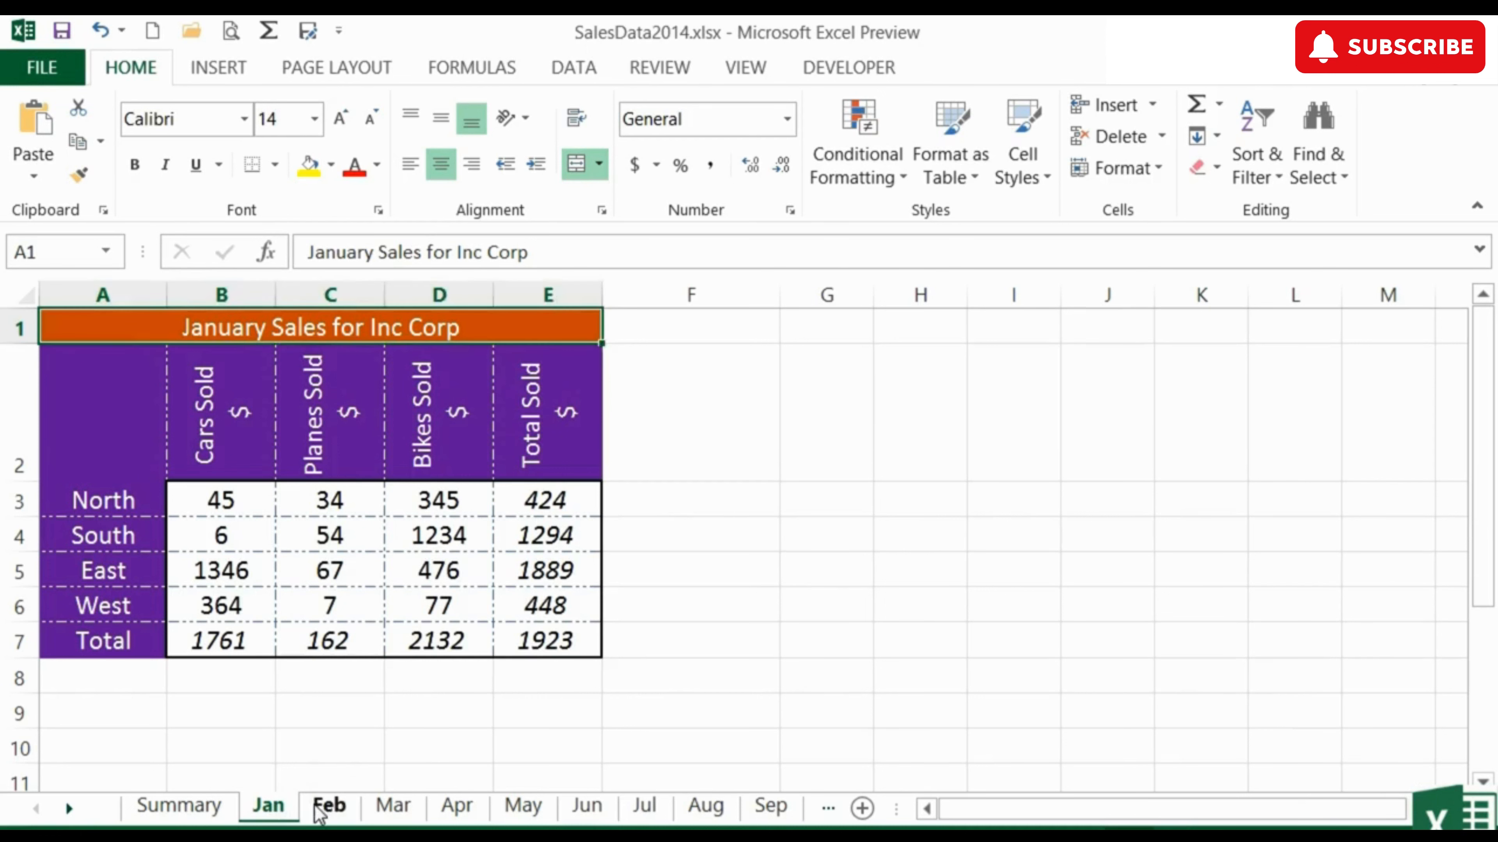
left_click(328, 806)
left_click(393, 806)
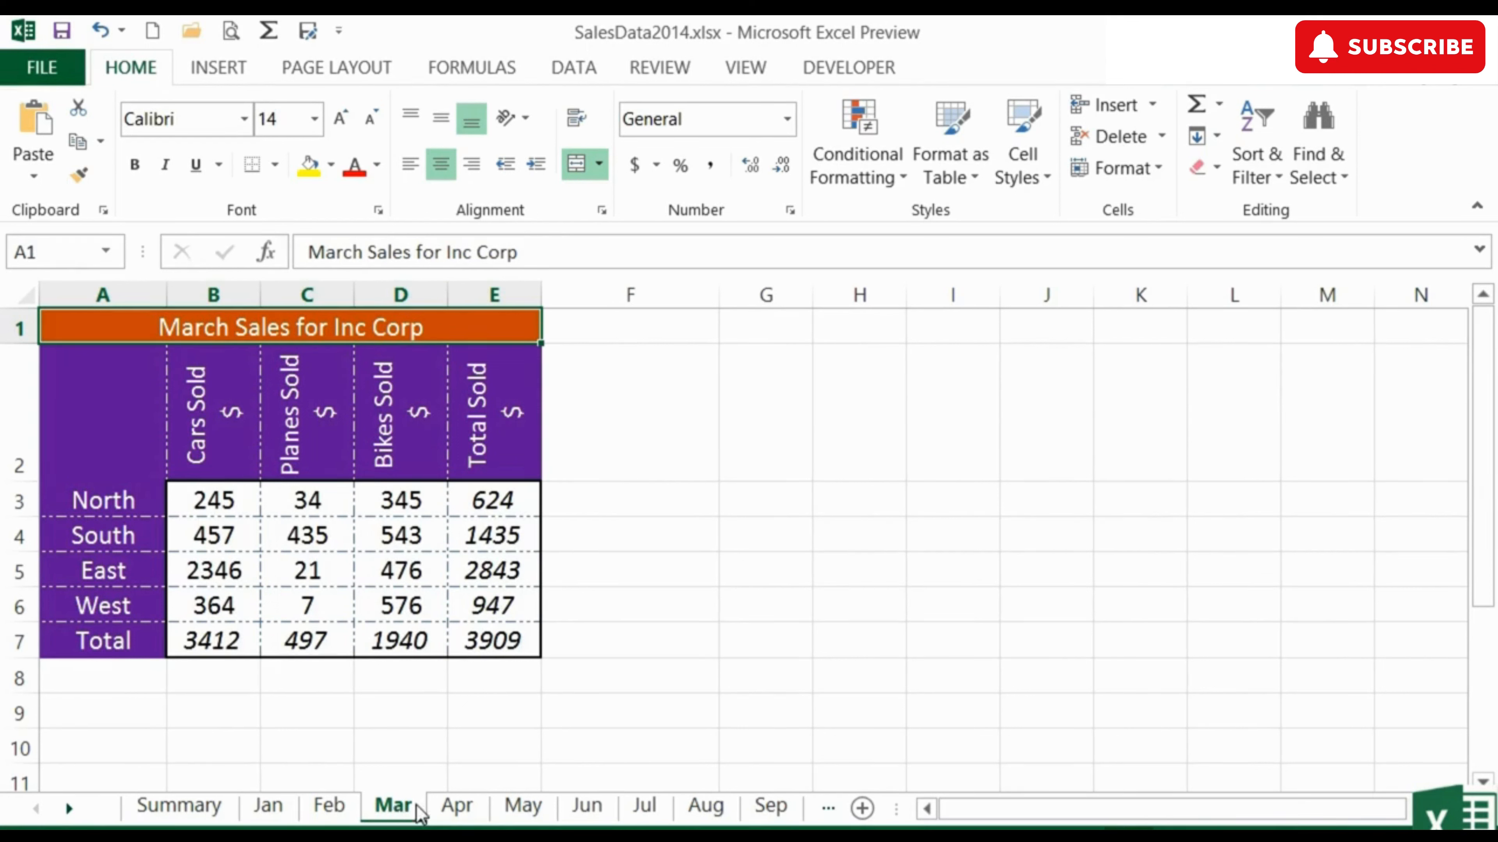
left_click(177, 807)
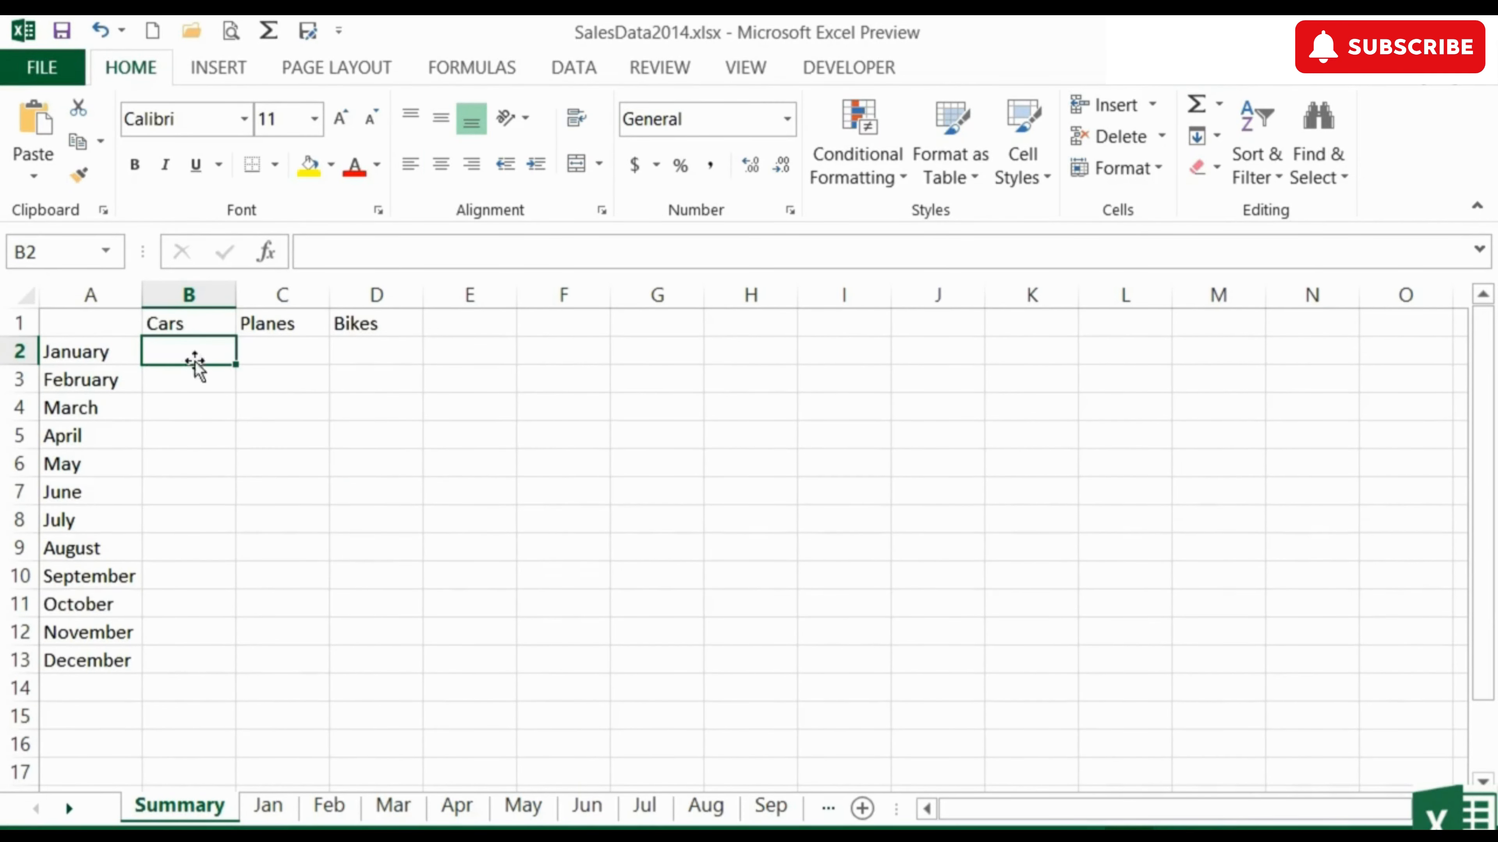
left_click(268, 806)
left_click(231, 644)
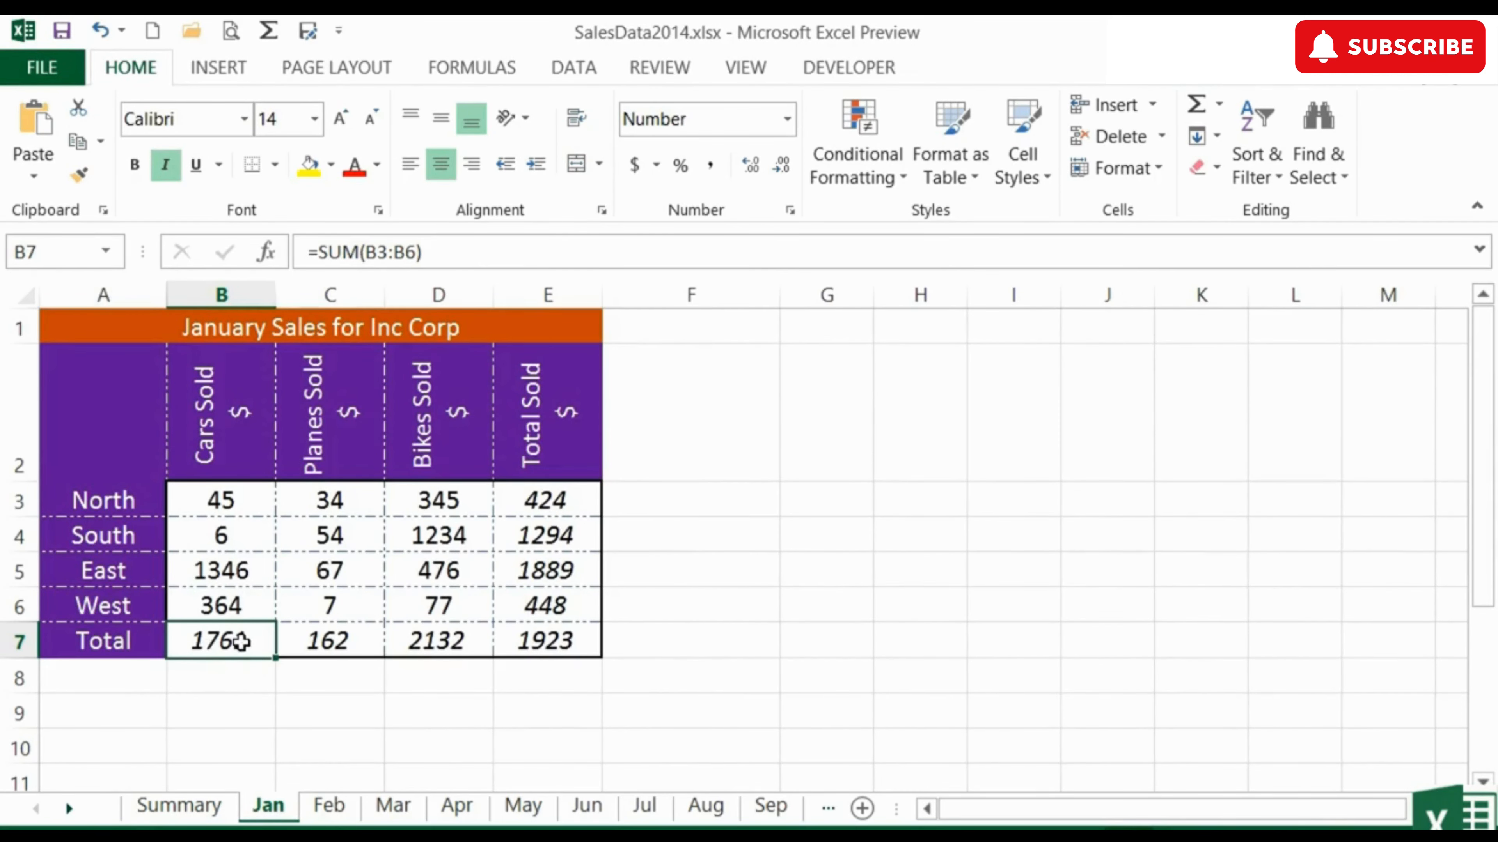
Link January's Cars cell (B2) on the Summary sheet to the cars total in B7 of the Jan sheet, and check its formula.
left_click(213, 812)
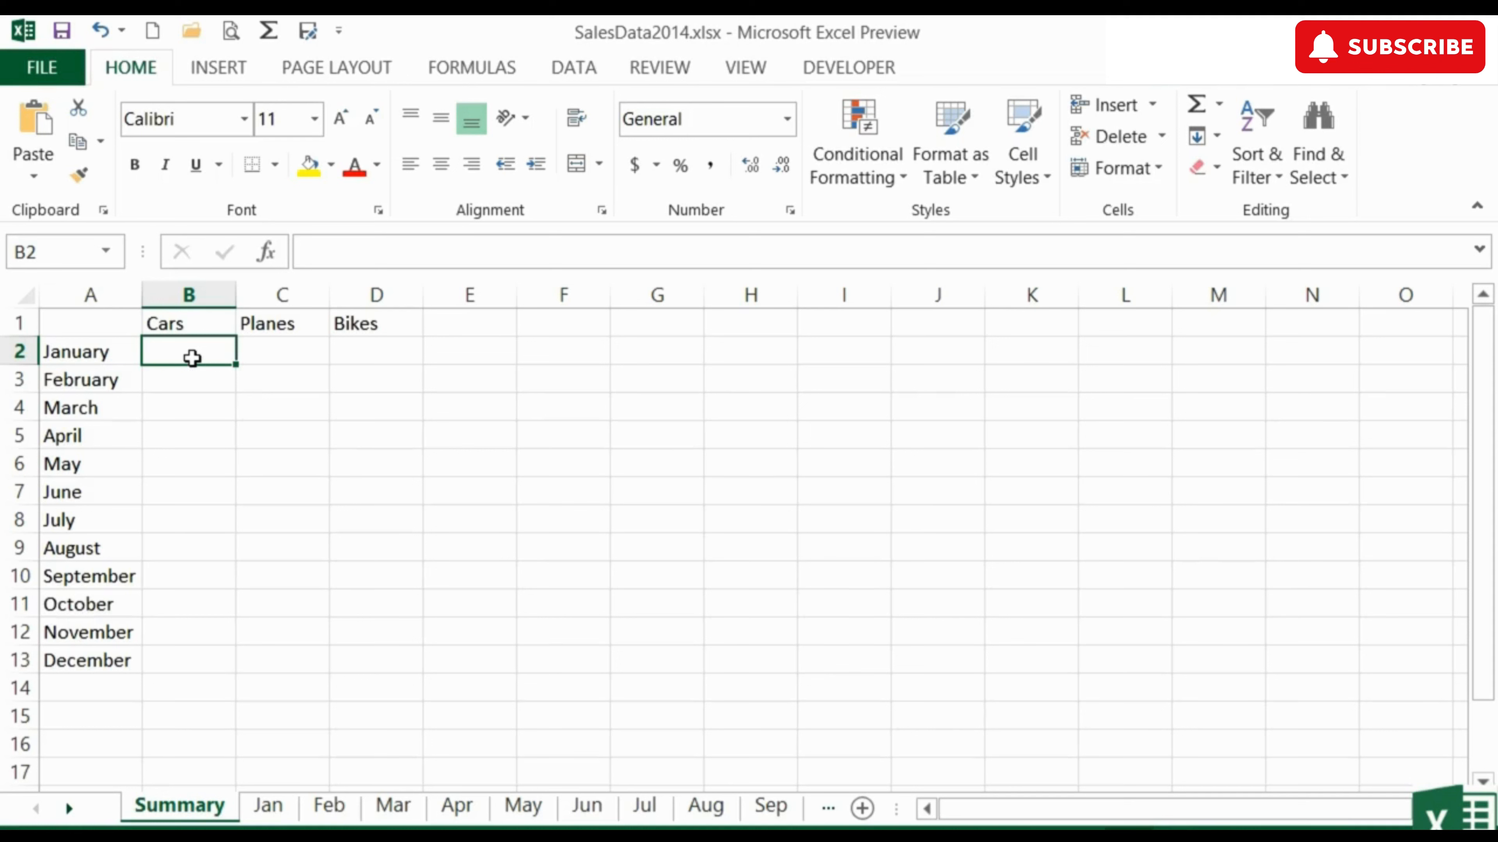
type("=")
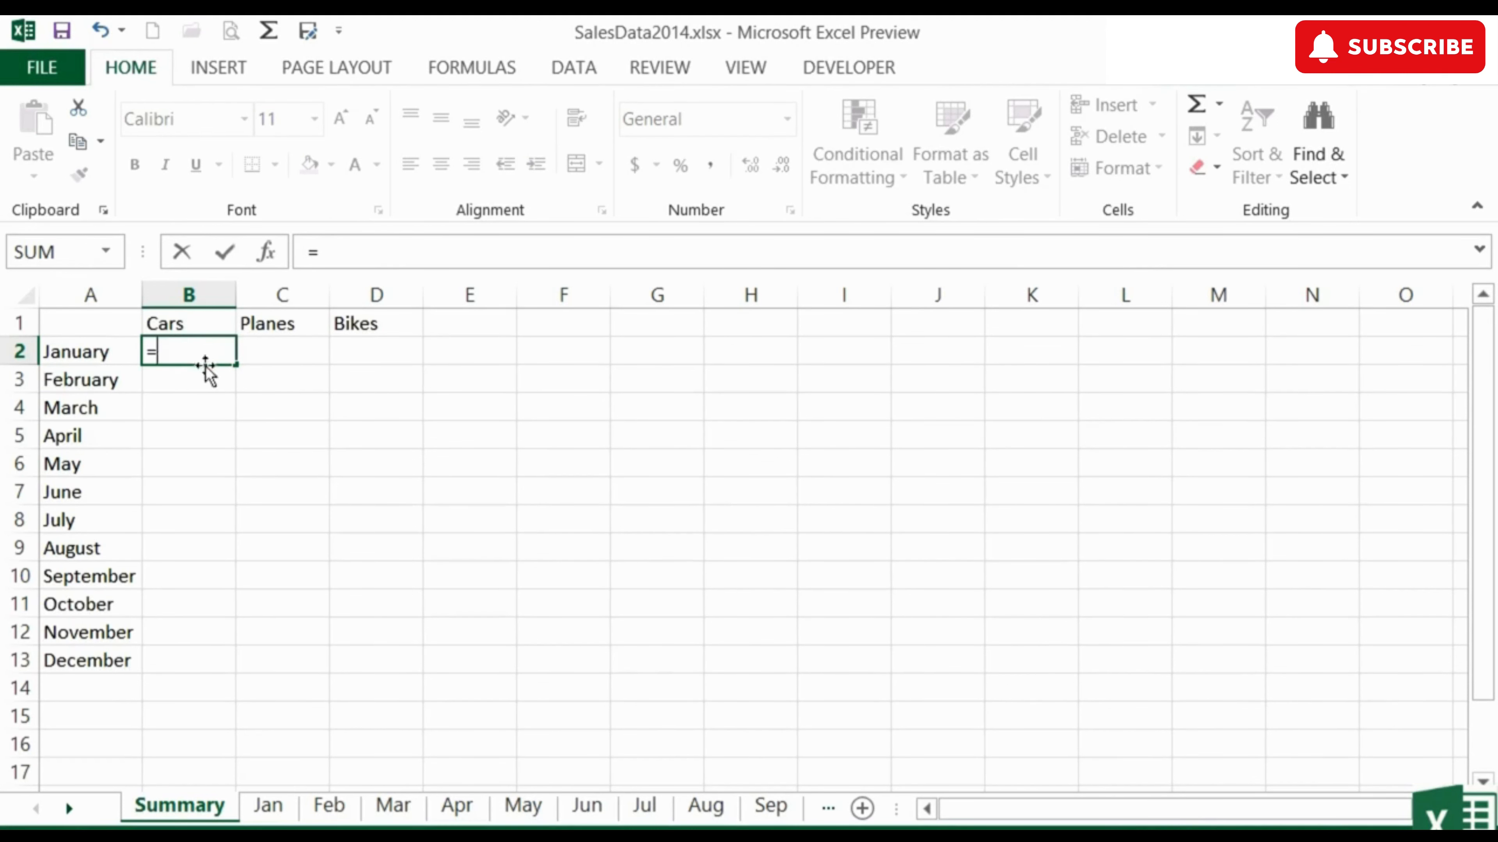
left_click(268, 807)
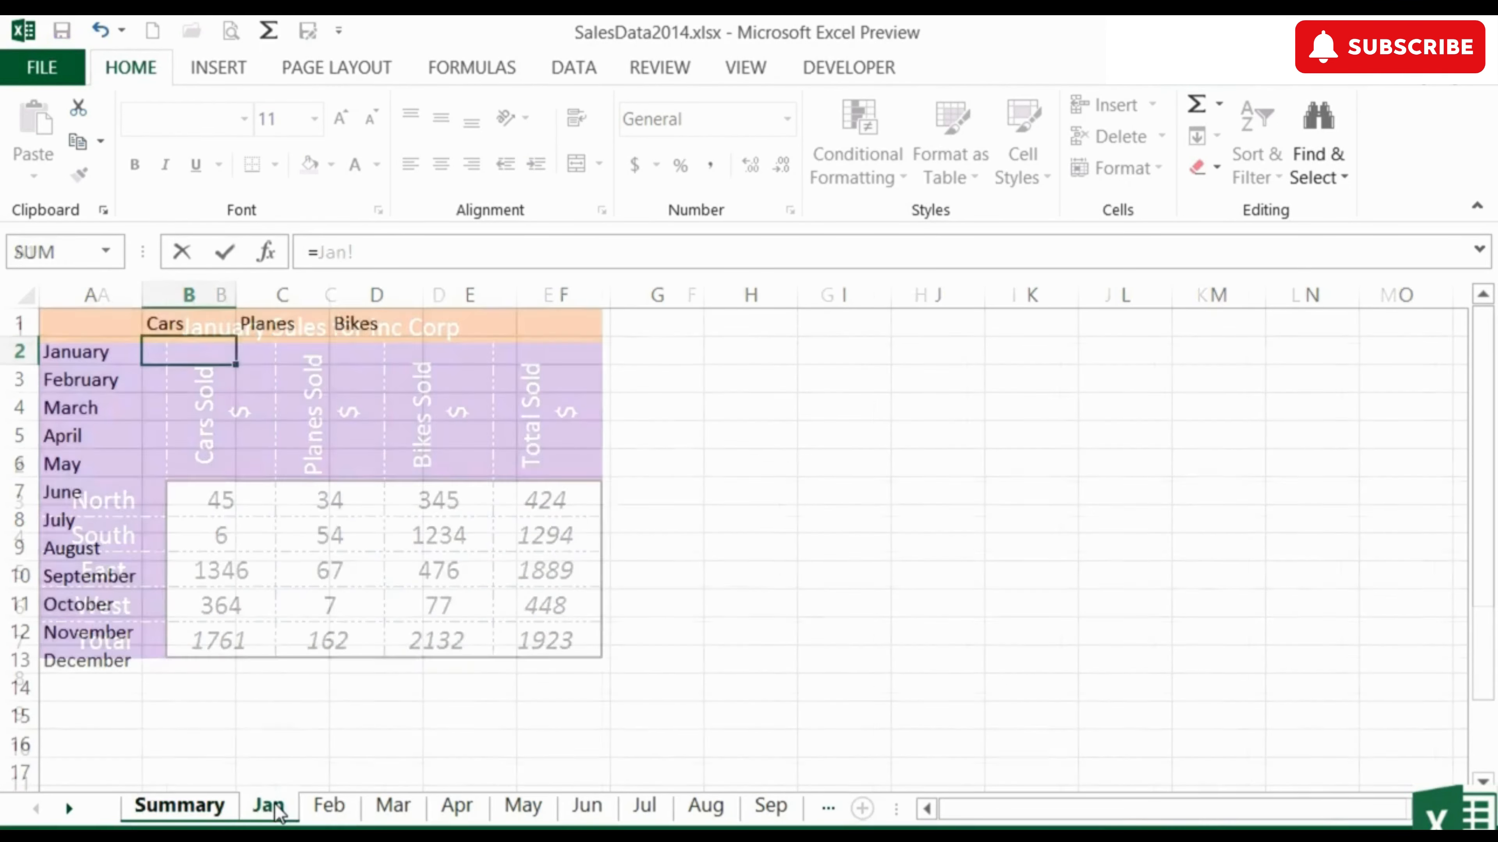
left_click(215, 641)
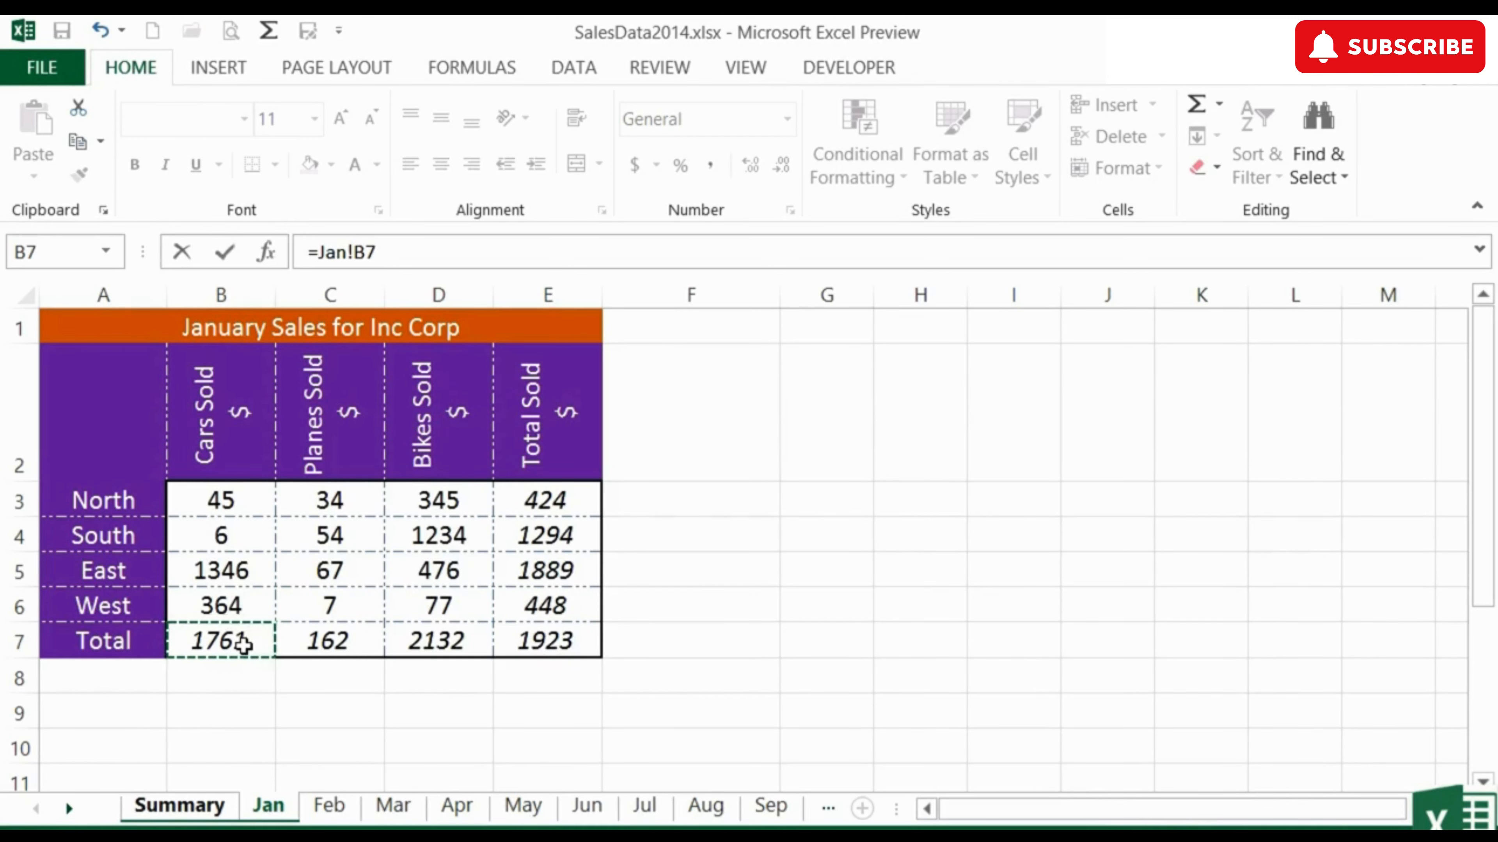
key("Return")
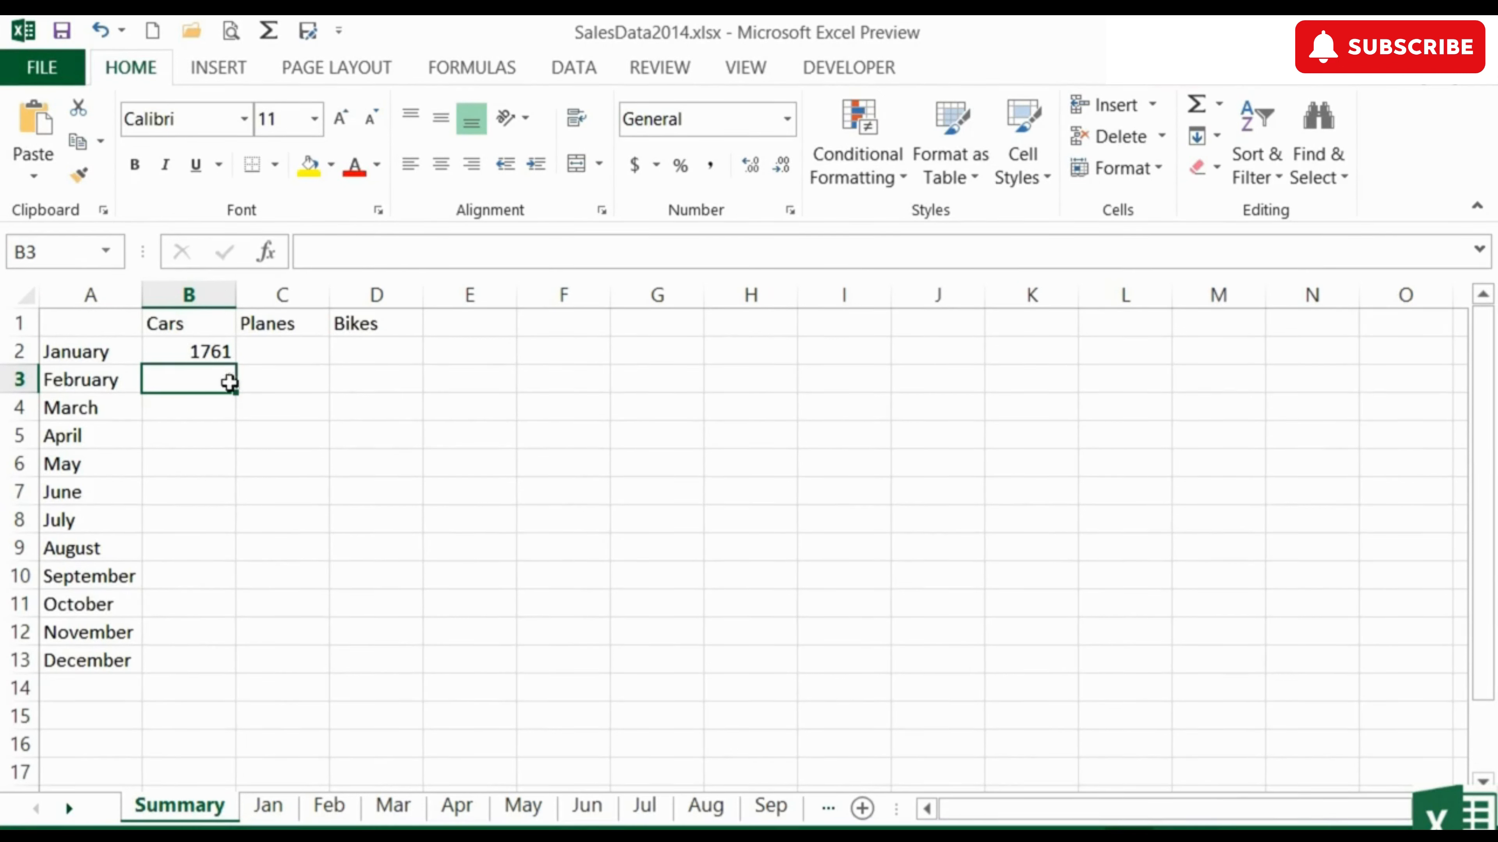
left_click(204, 350)
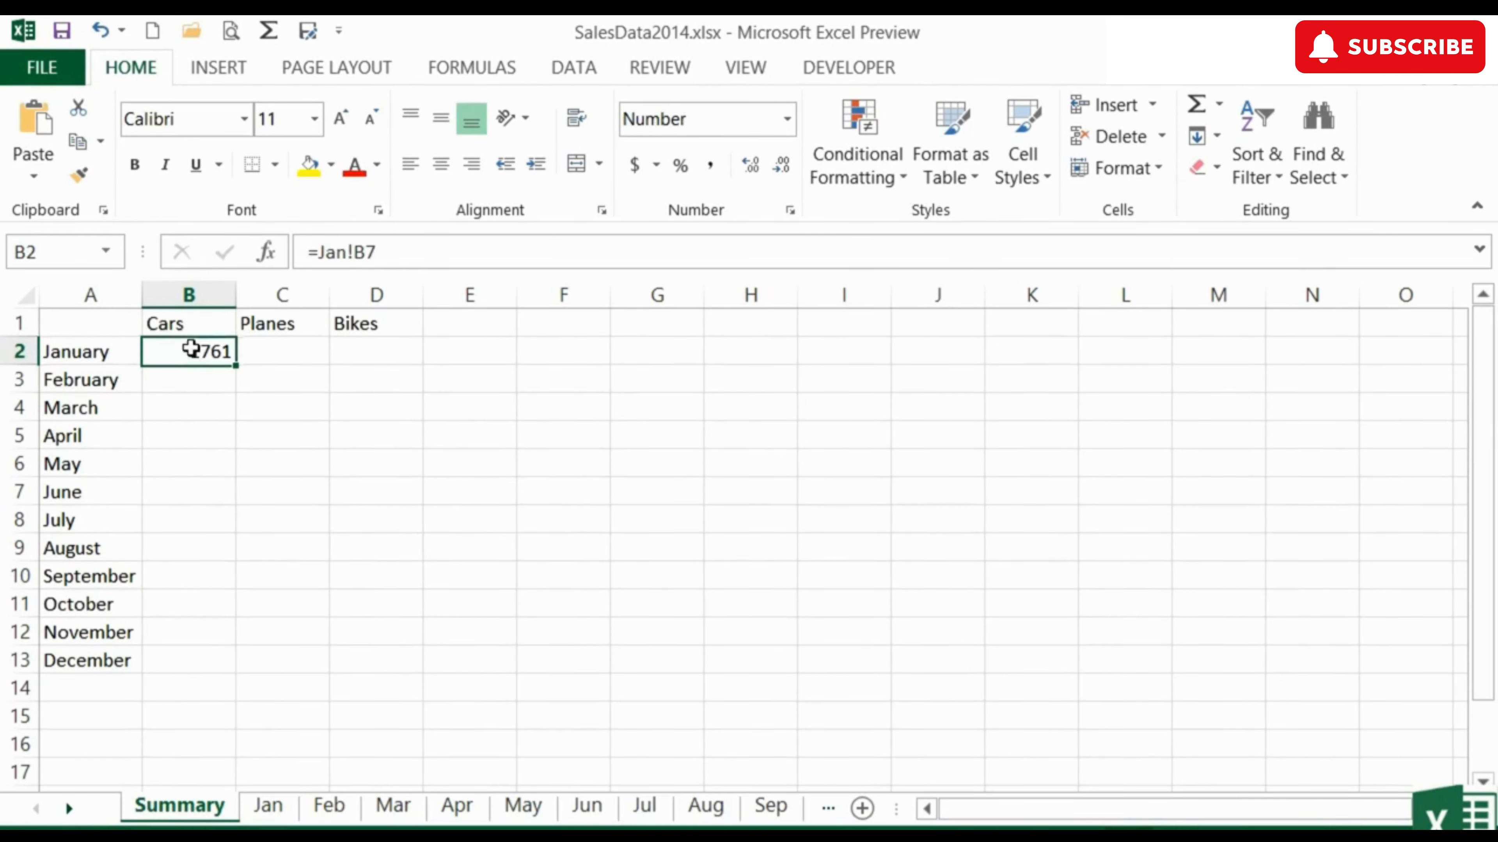
double_click(211, 352)
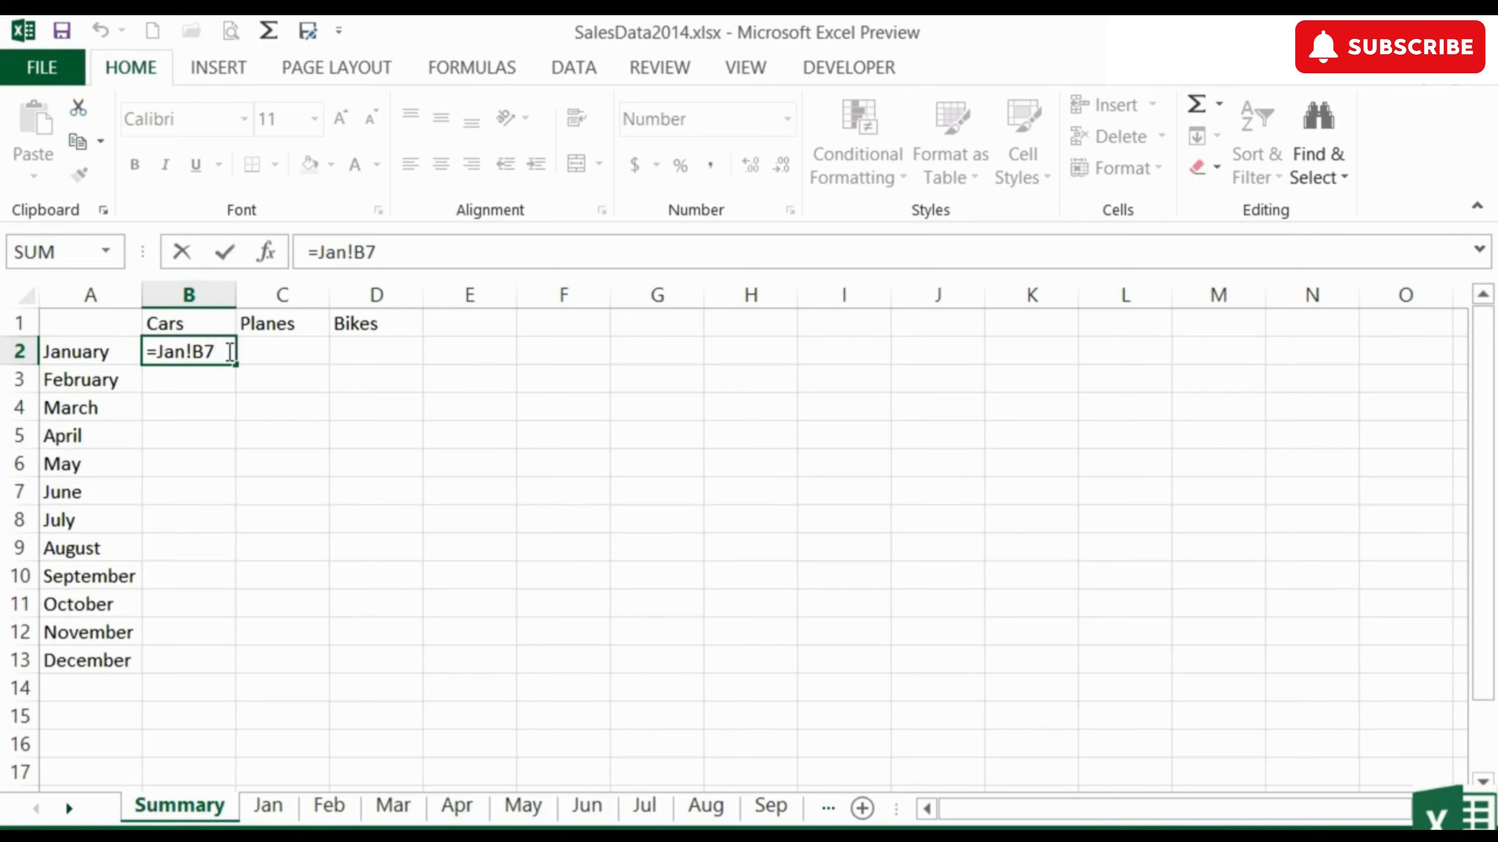
key("Return")
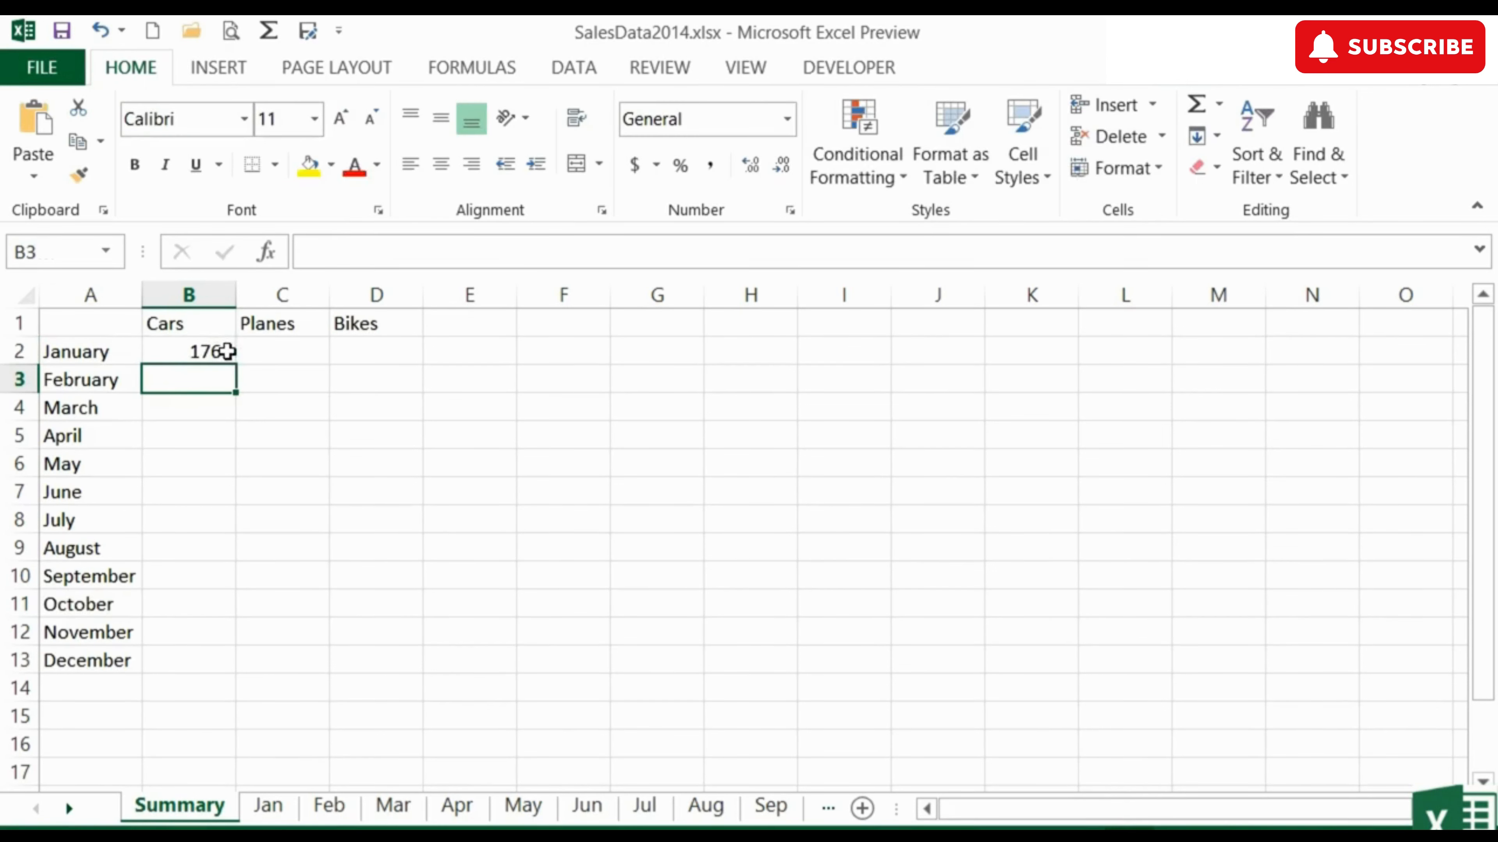
Enter the formula =Feb!B7 in February's Cars cell (B3) on the Summary sheet and compare it with the Feb sheet.
left_click(340, 805)
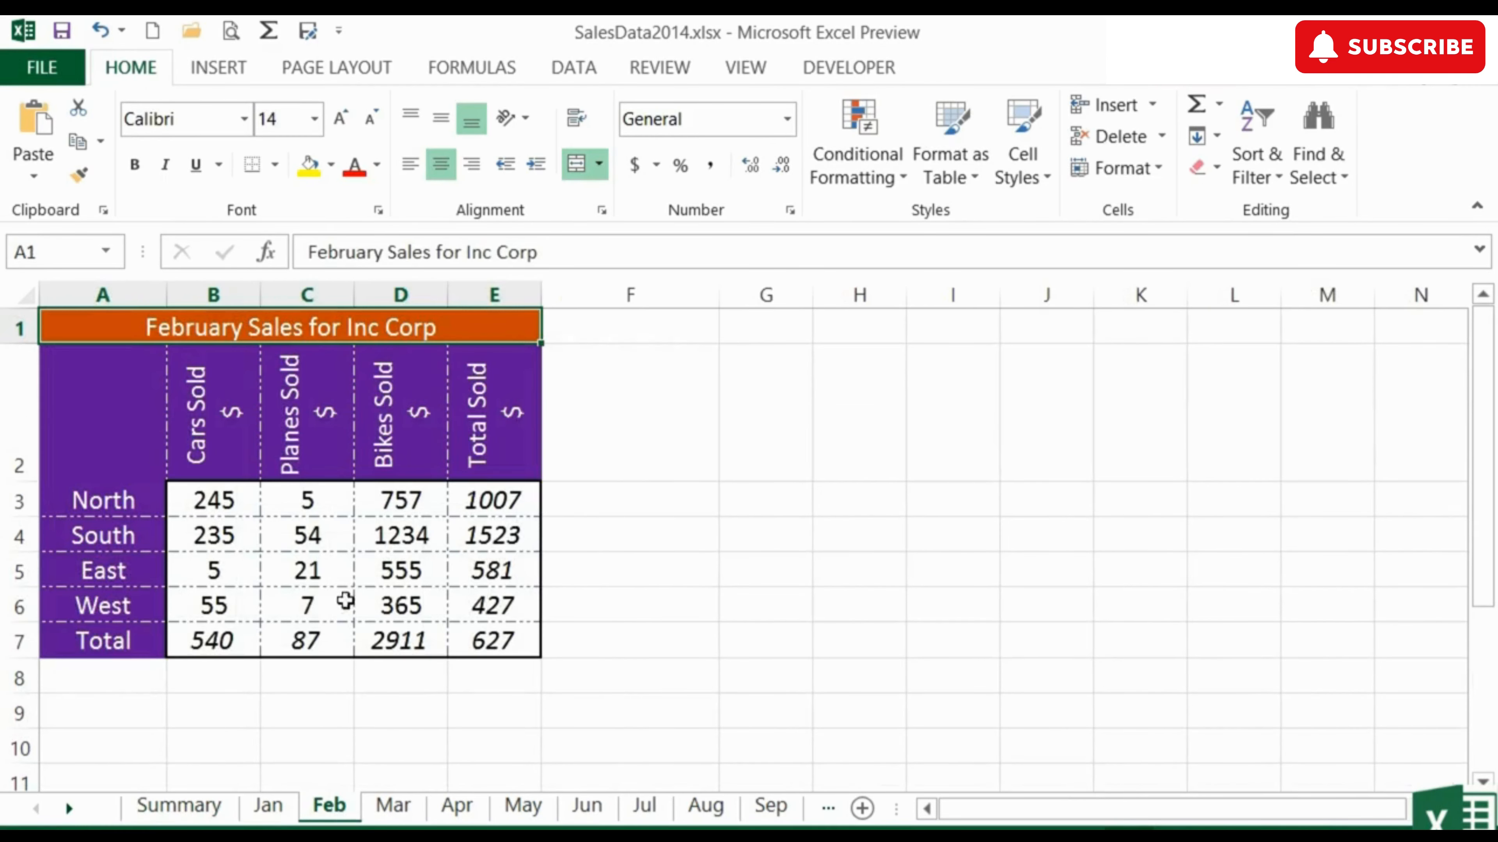
left_click(227, 808)
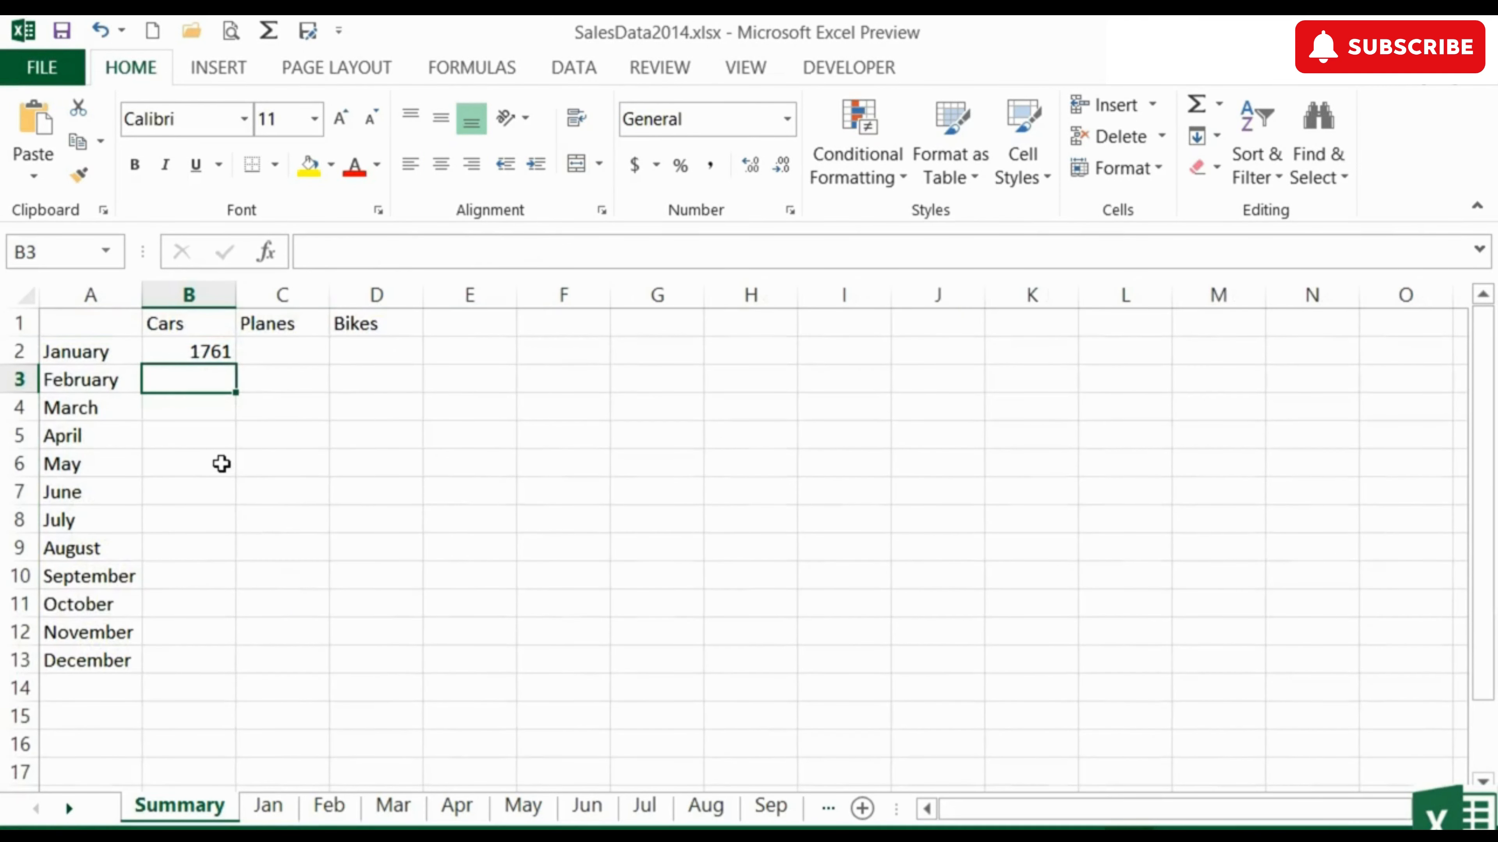
type("=fe")
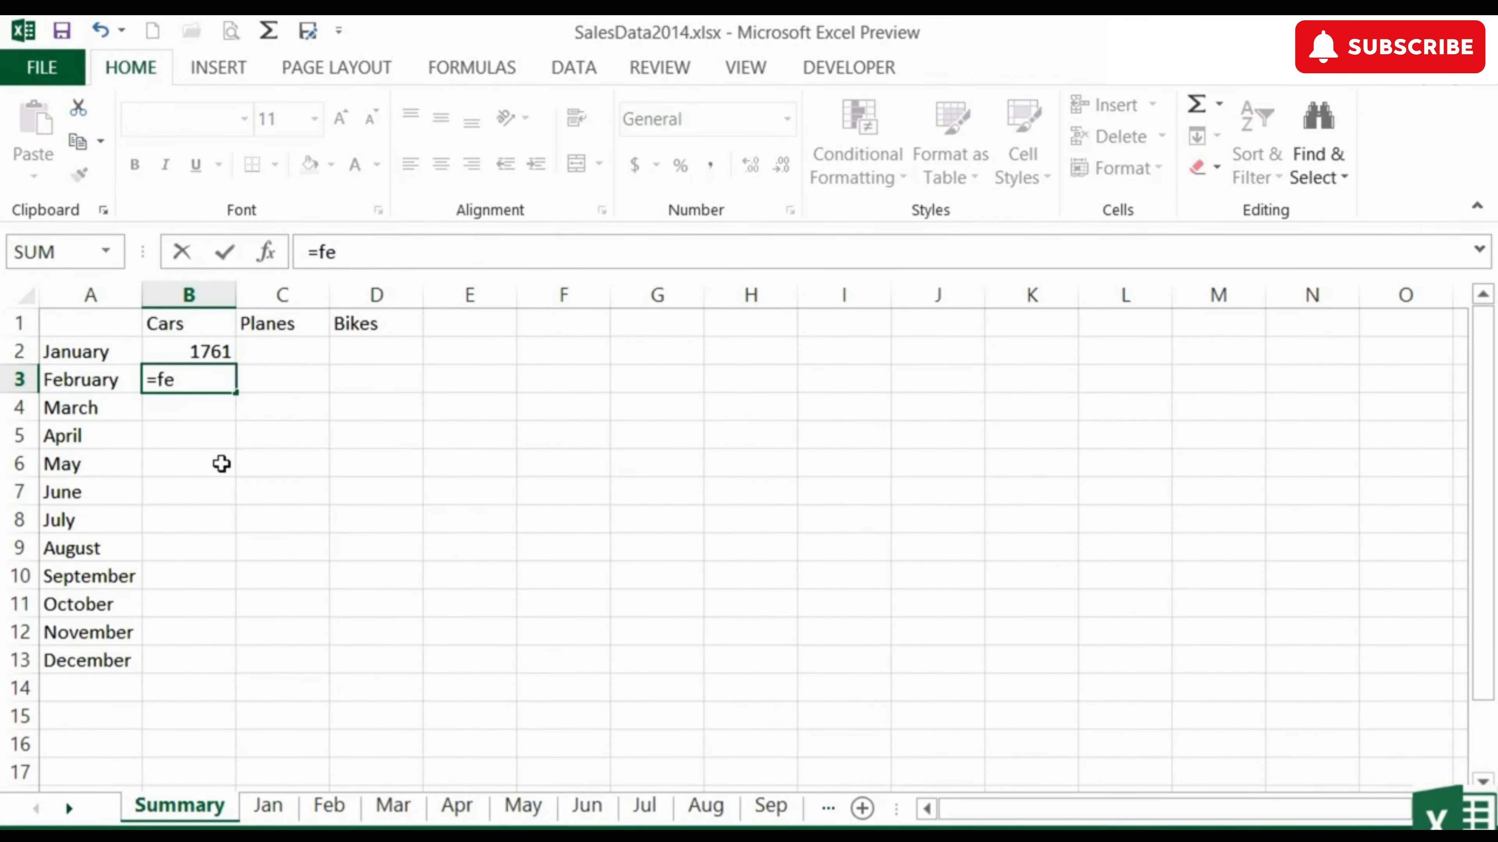
type("b!")
type("b7")
key("Return")
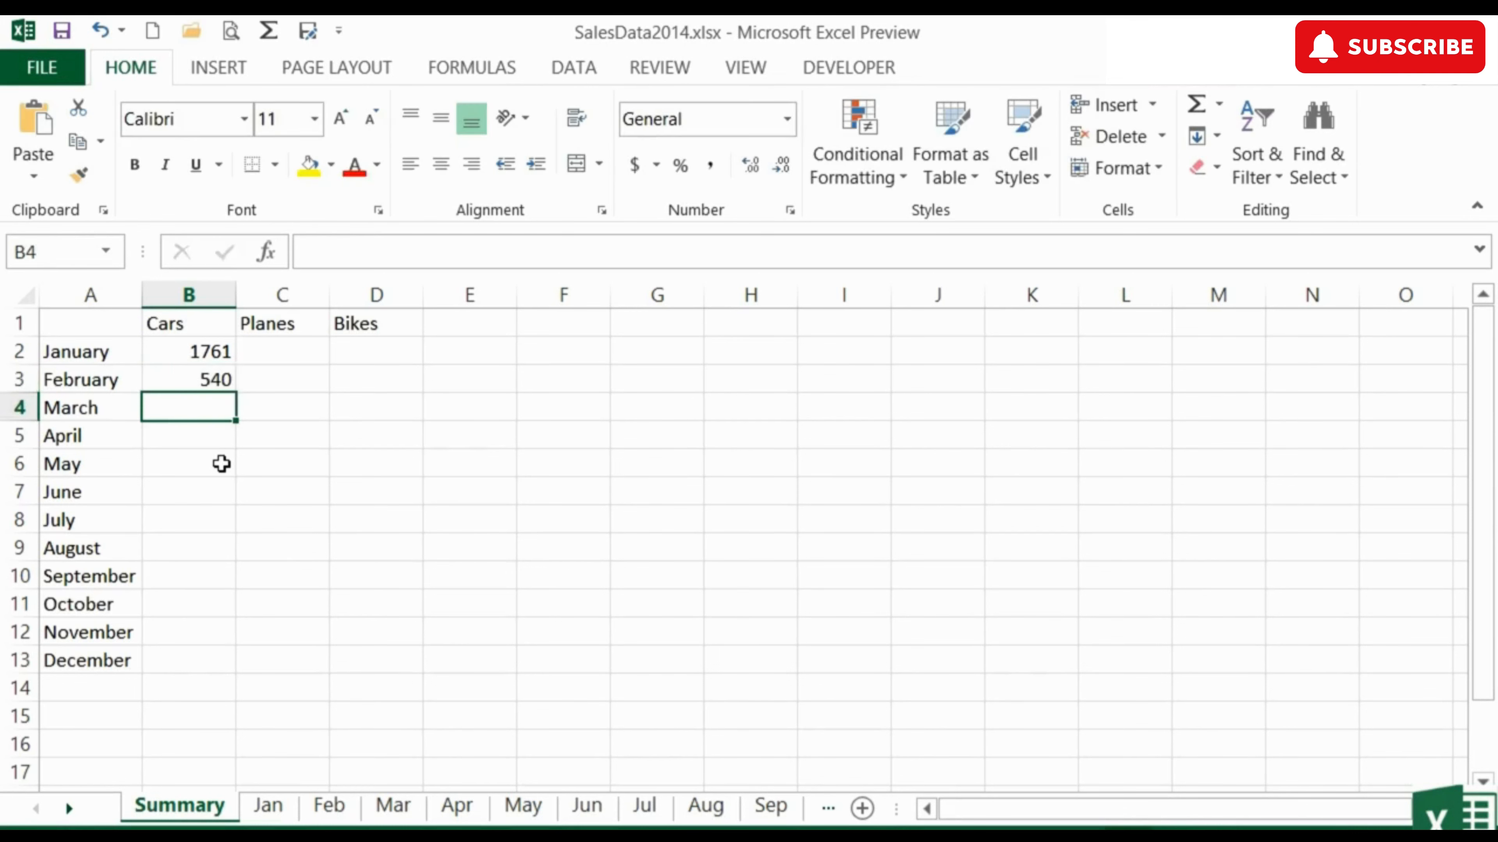
key("Up")
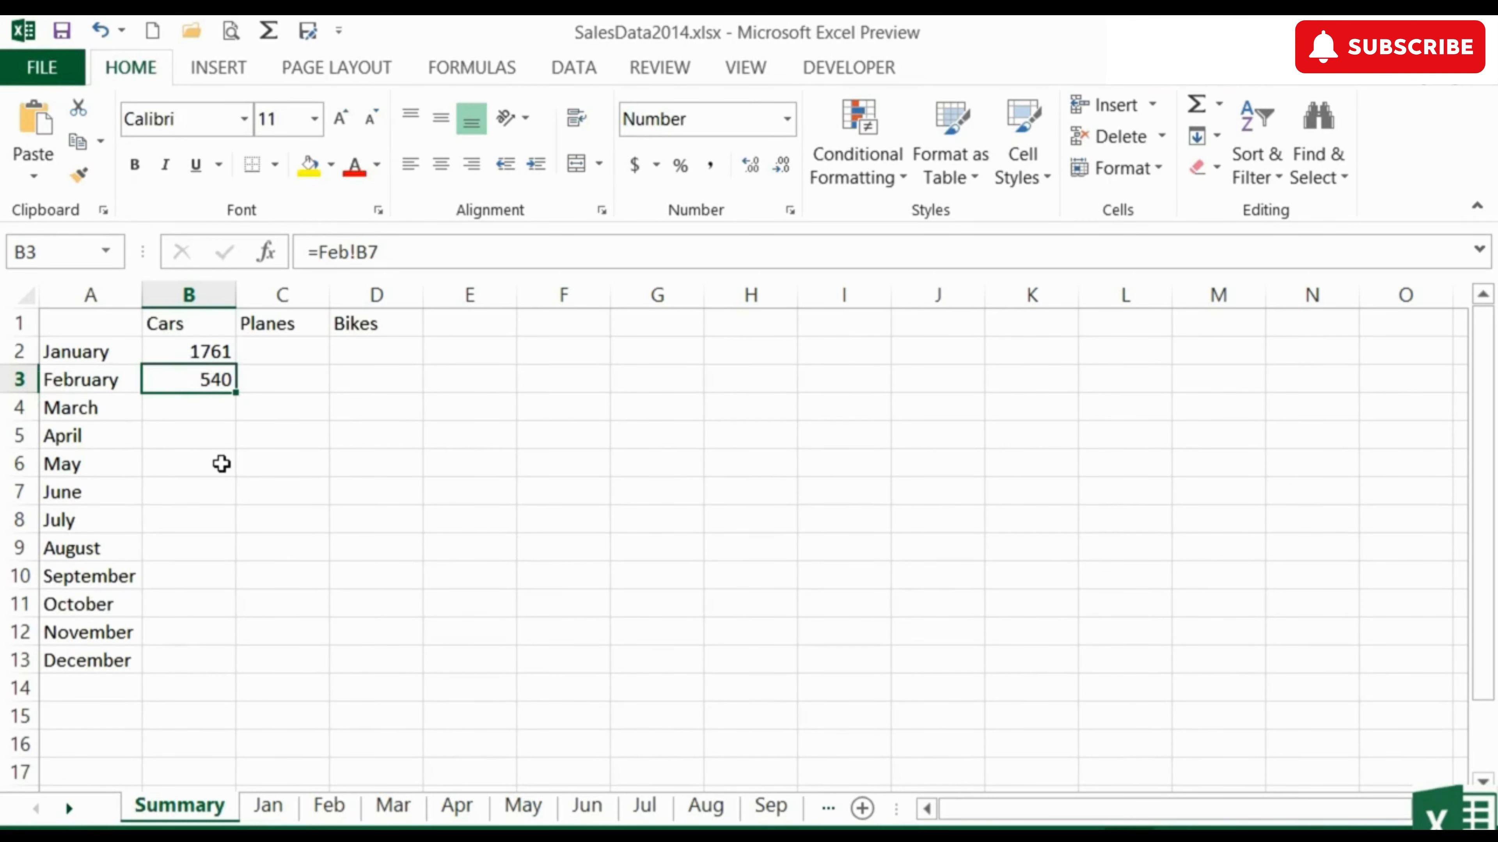
left_click(329, 806)
left_click(223, 814)
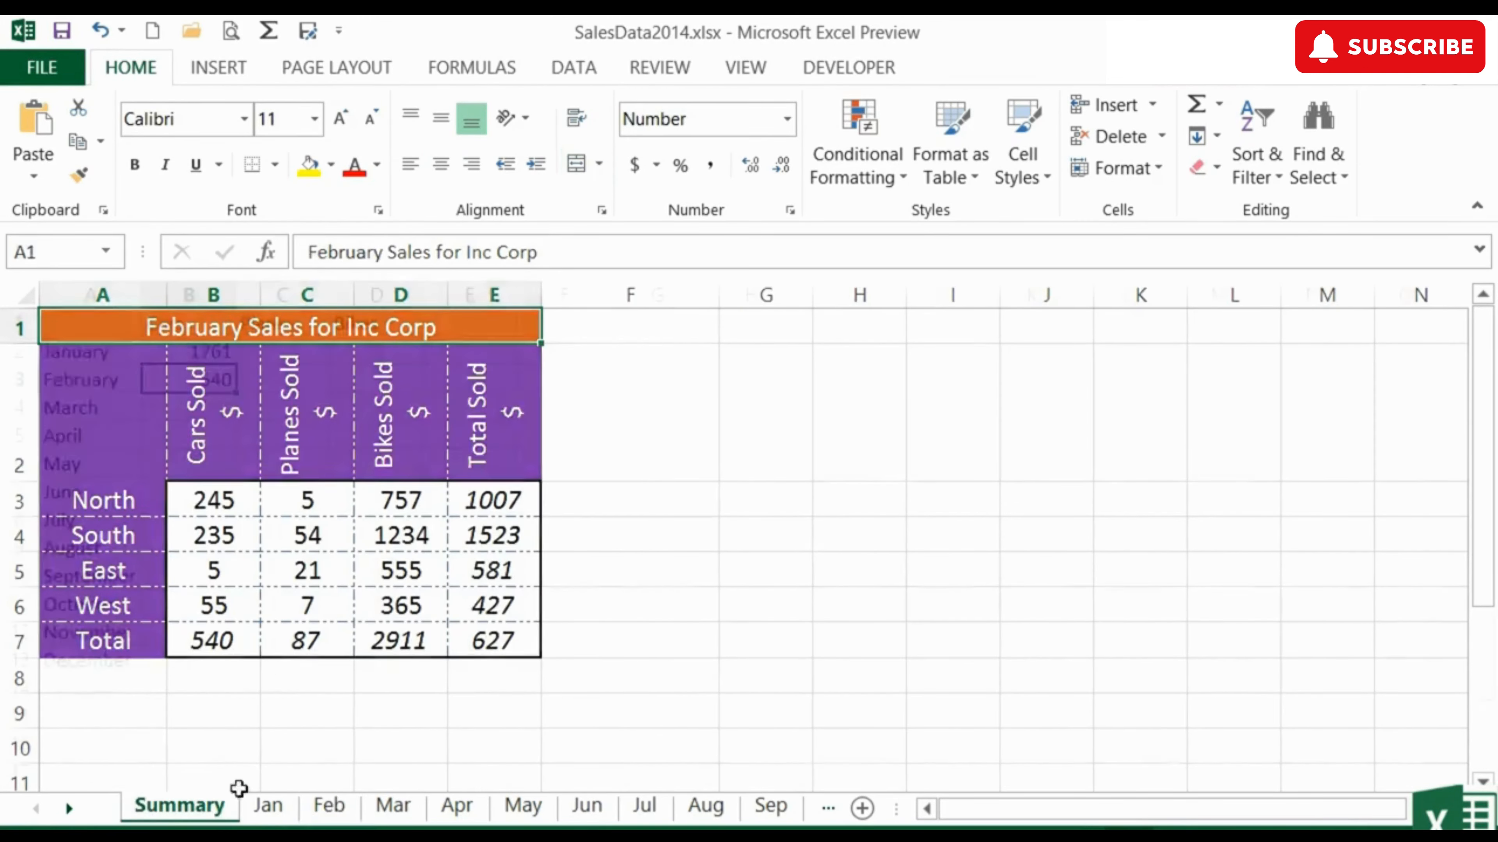
Link March's Cars cell (B4) on the Summary sheet to the cars total in B7 of the Mar sheet.
left_click(188, 413)
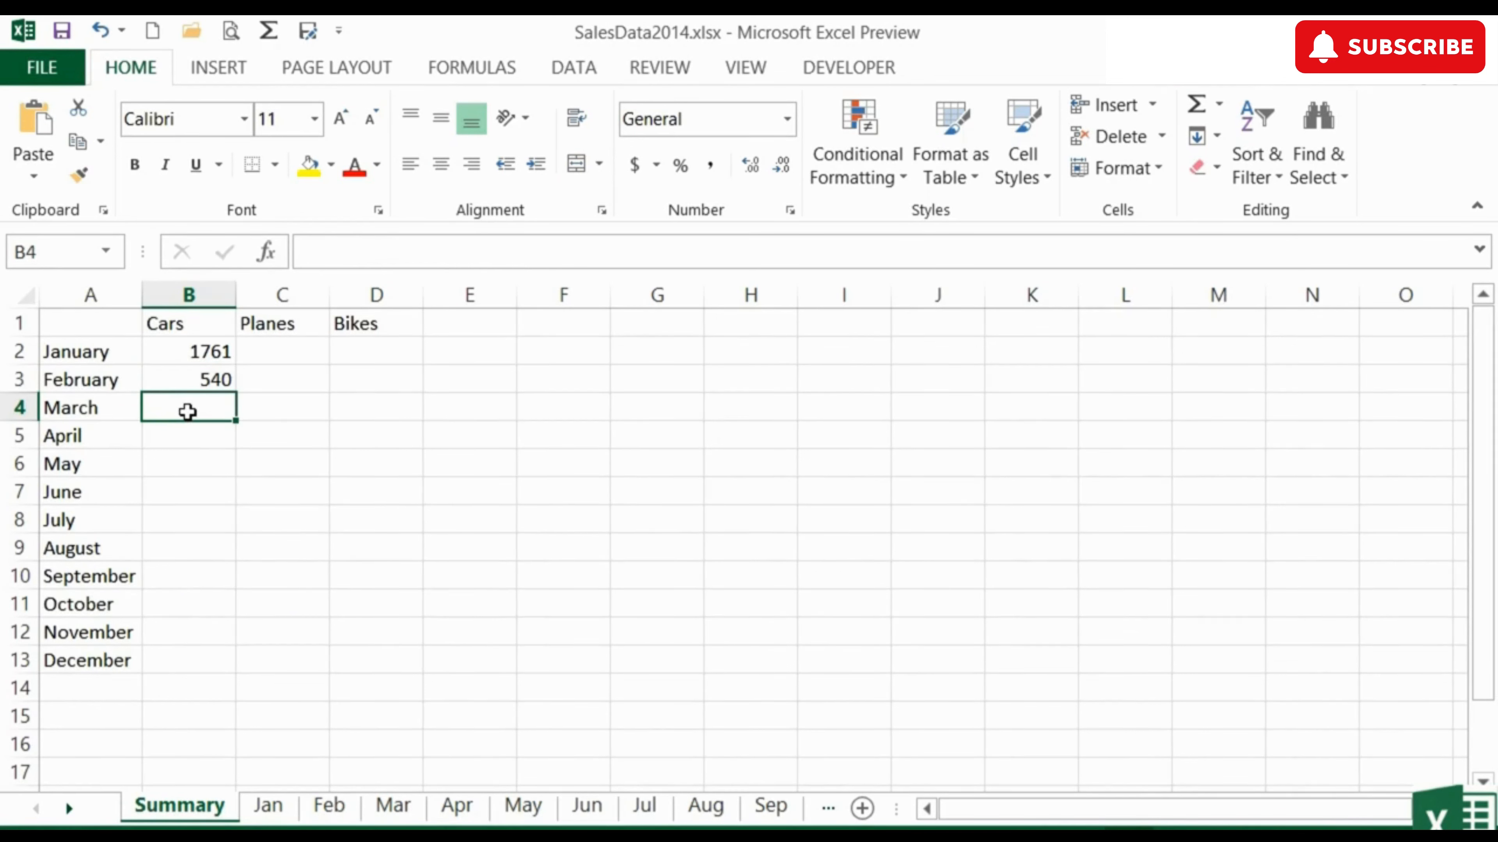
type("=")
left_click(393, 806)
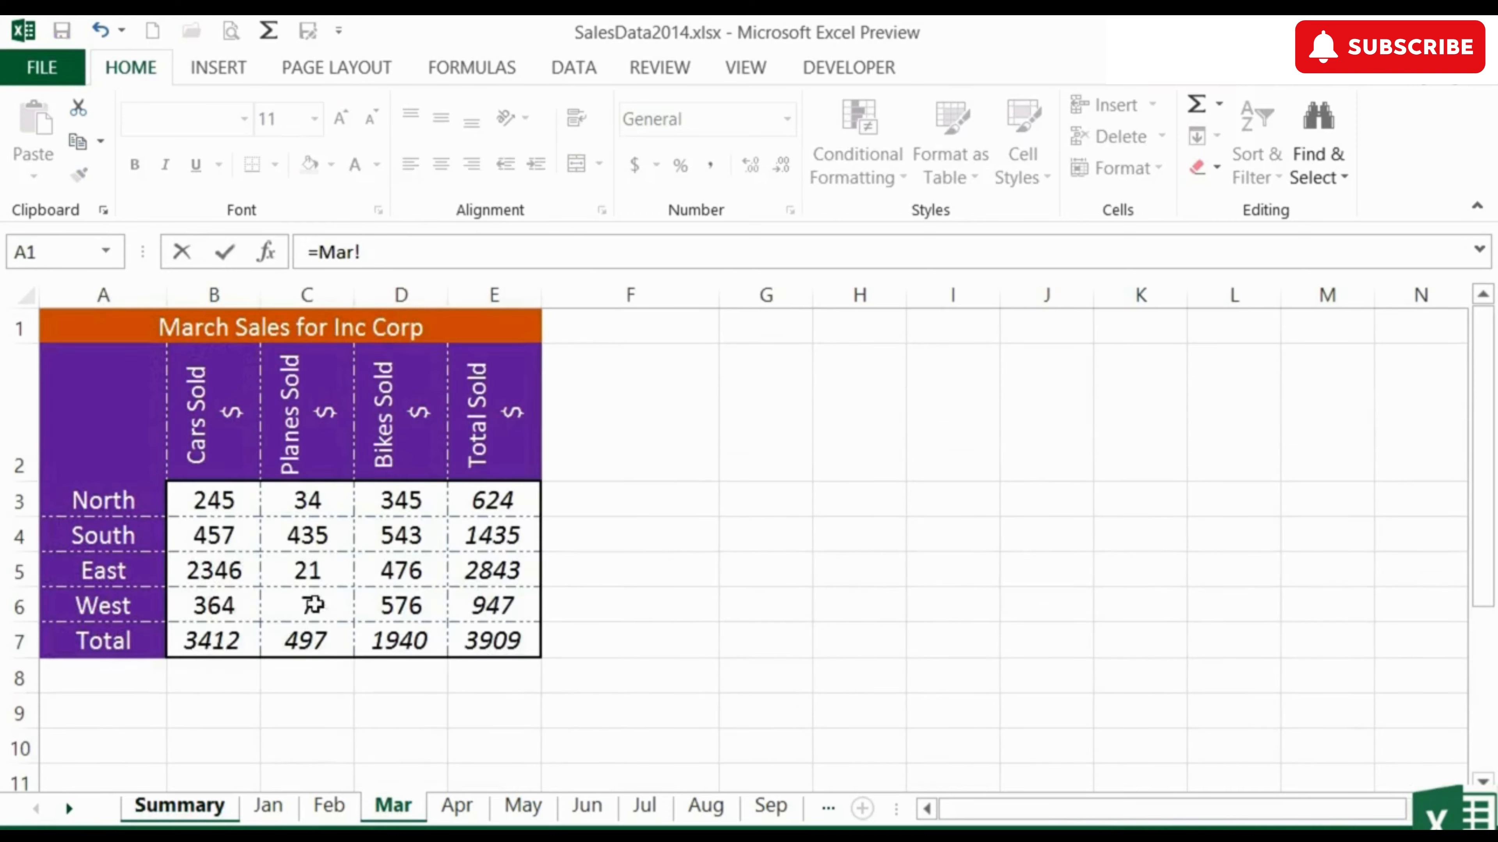
left_click(219, 642)
key("Return")
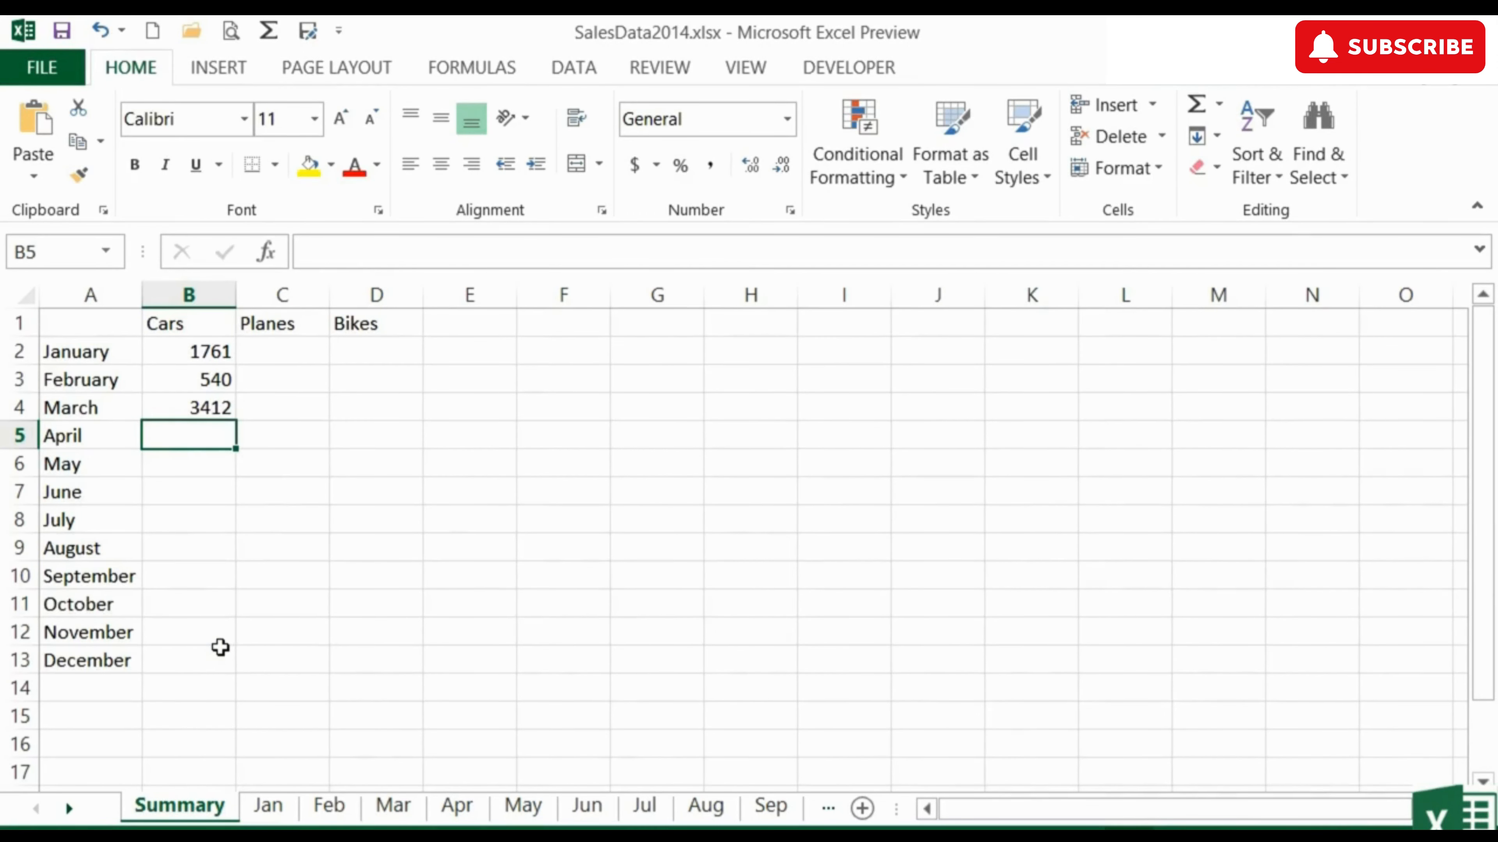
Copy the cars total from B7 of the Apr sheet and paste it as a link into April's Cars cell (B5) on Summary.
left_click(466, 807)
left_click(229, 641)
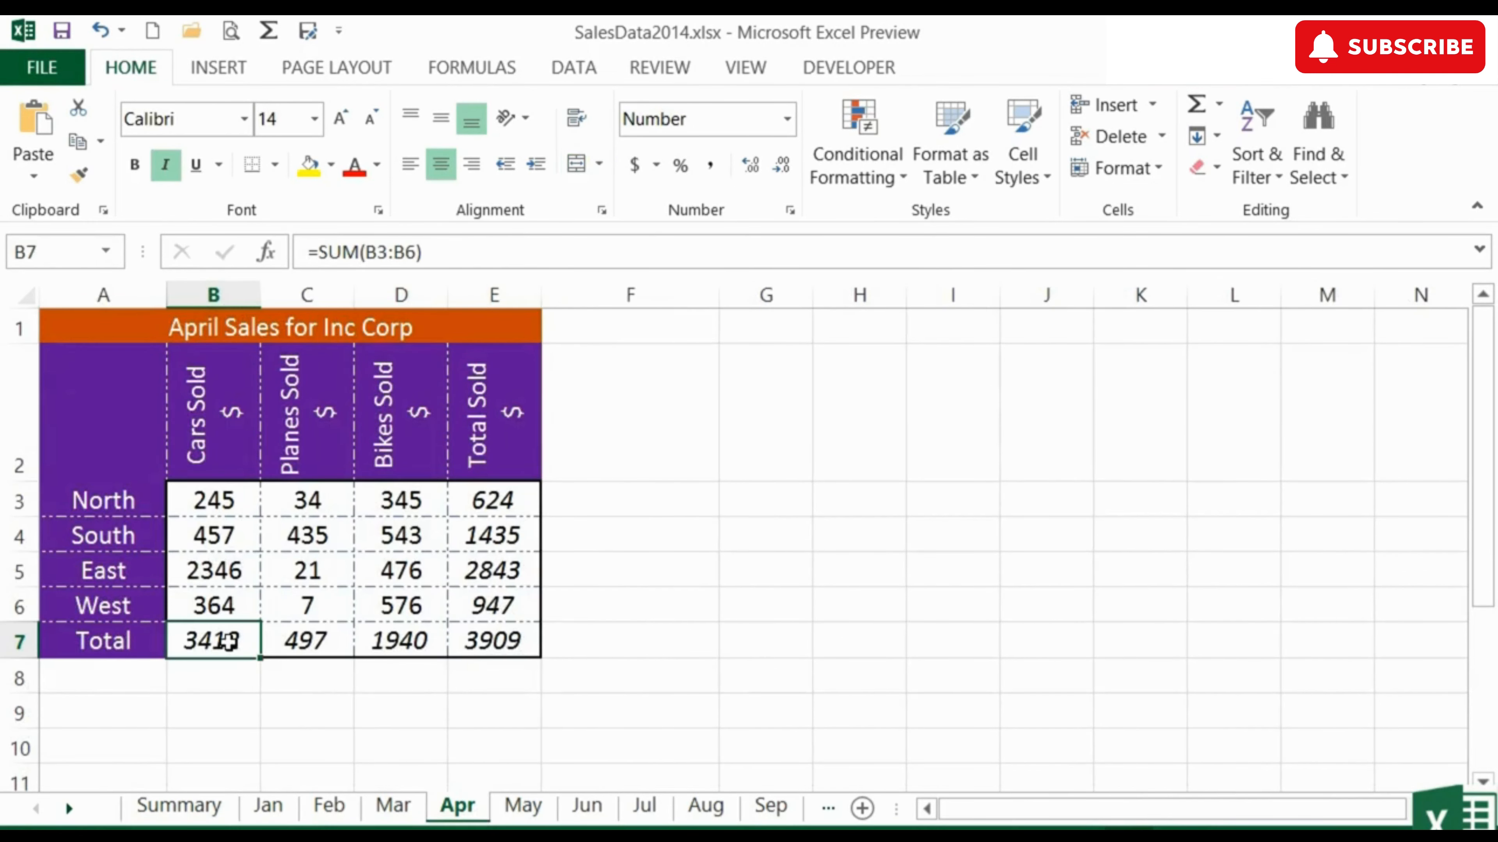
key("ctrl+c")
left_click(179, 806)
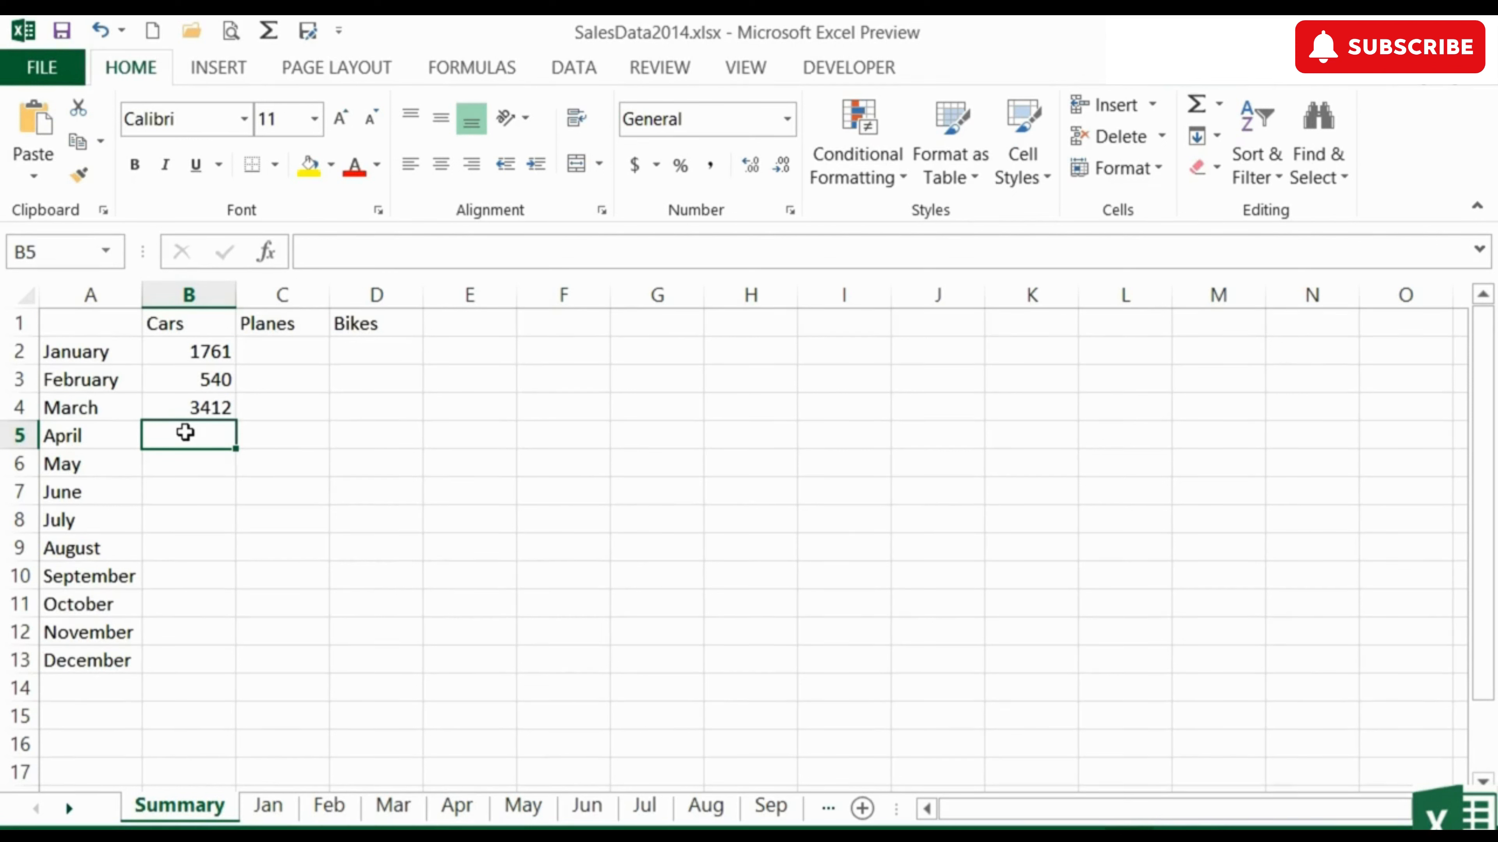
left_click(35, 179)
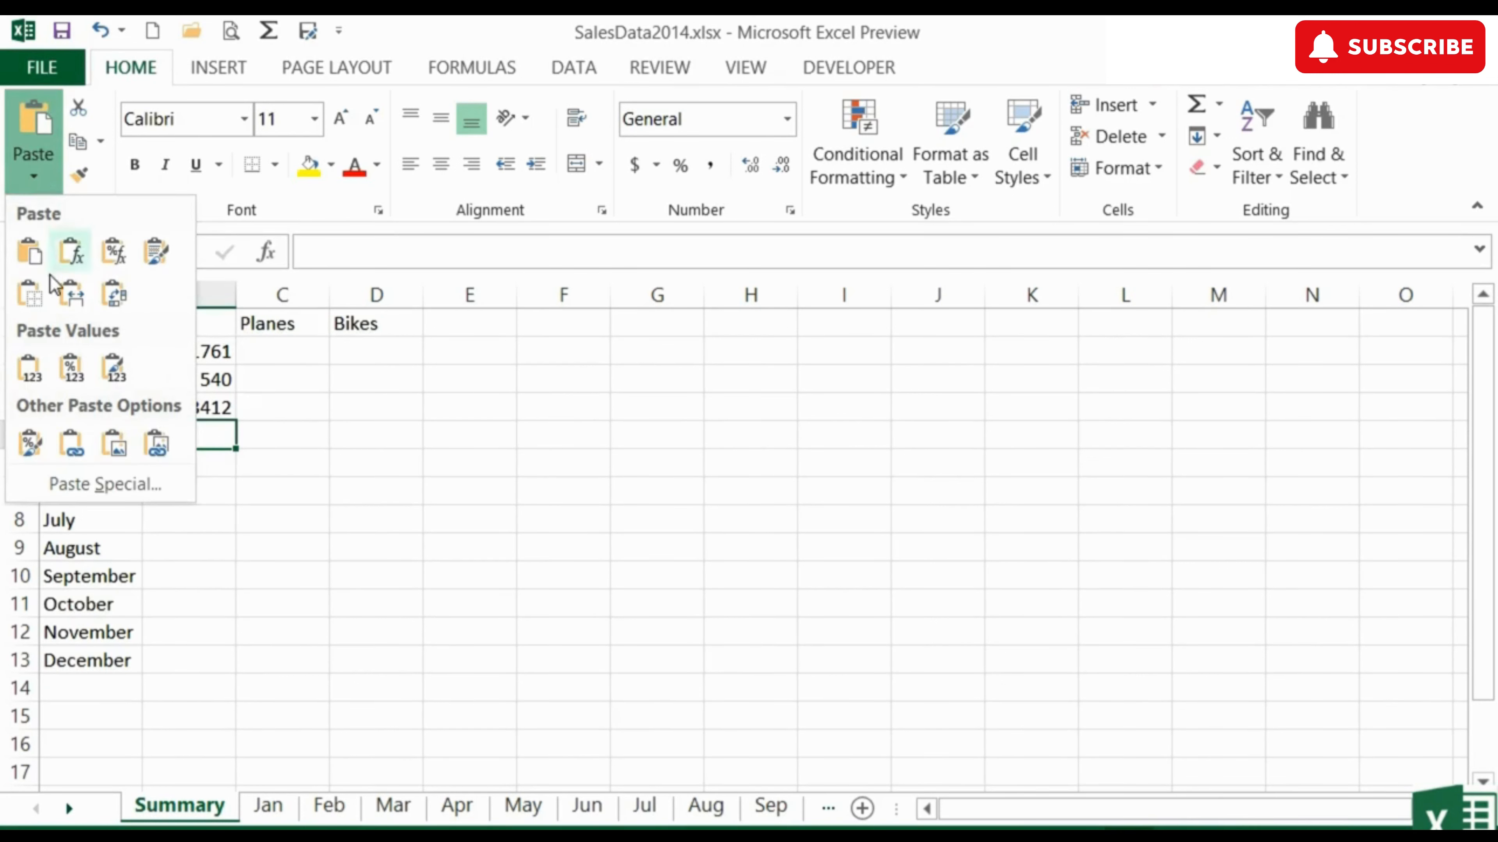
left_click(70, 450)
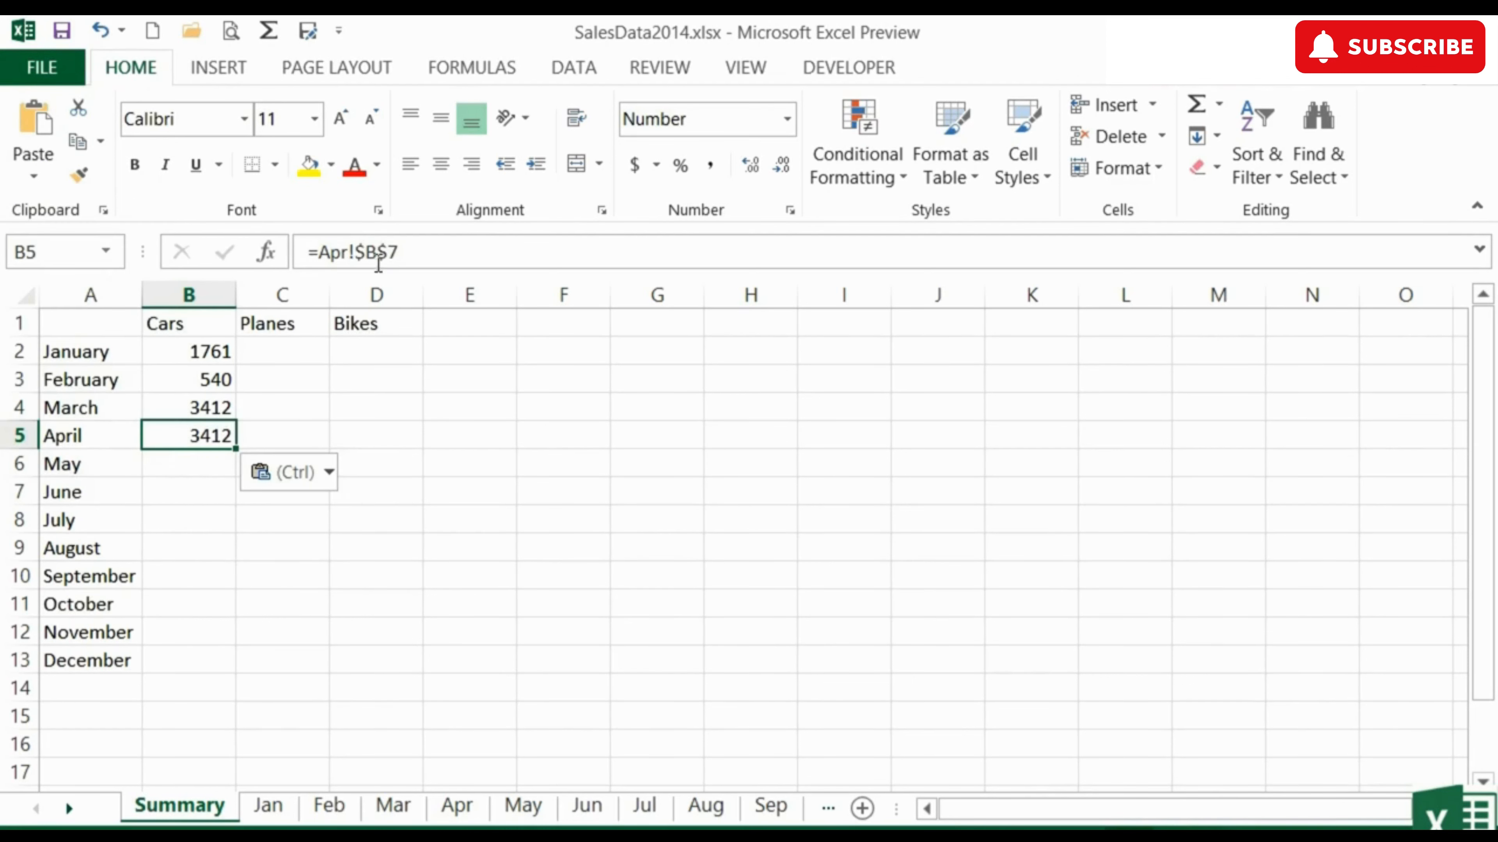
Make the reference in April's Cars cell relative, so the formula reads =Apr!B7, and check it against the Apr sheet.
double_click(205, 437)
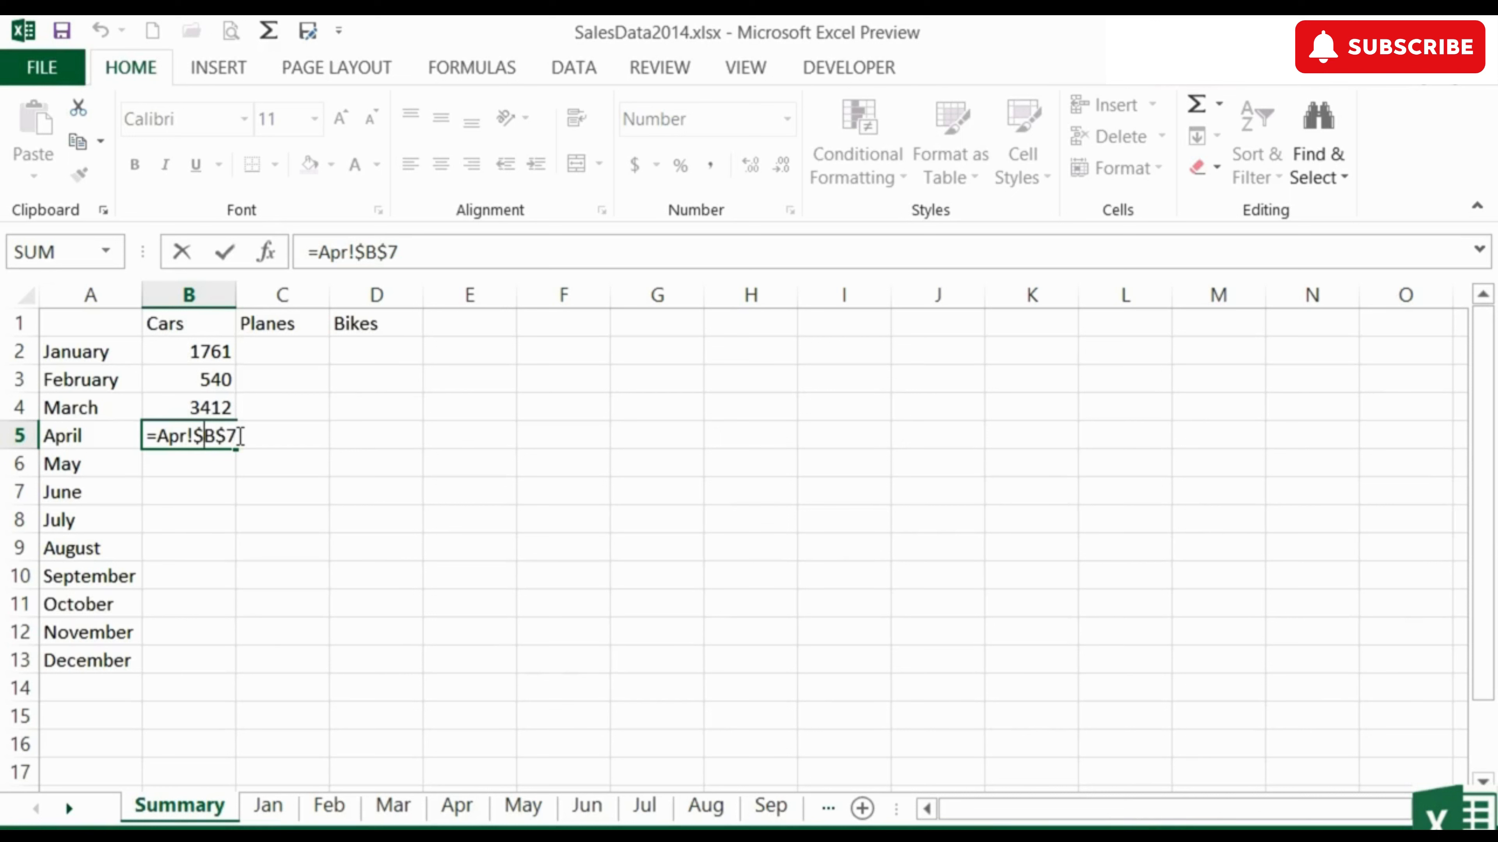
key("F4")
key("F4")
key("F4")
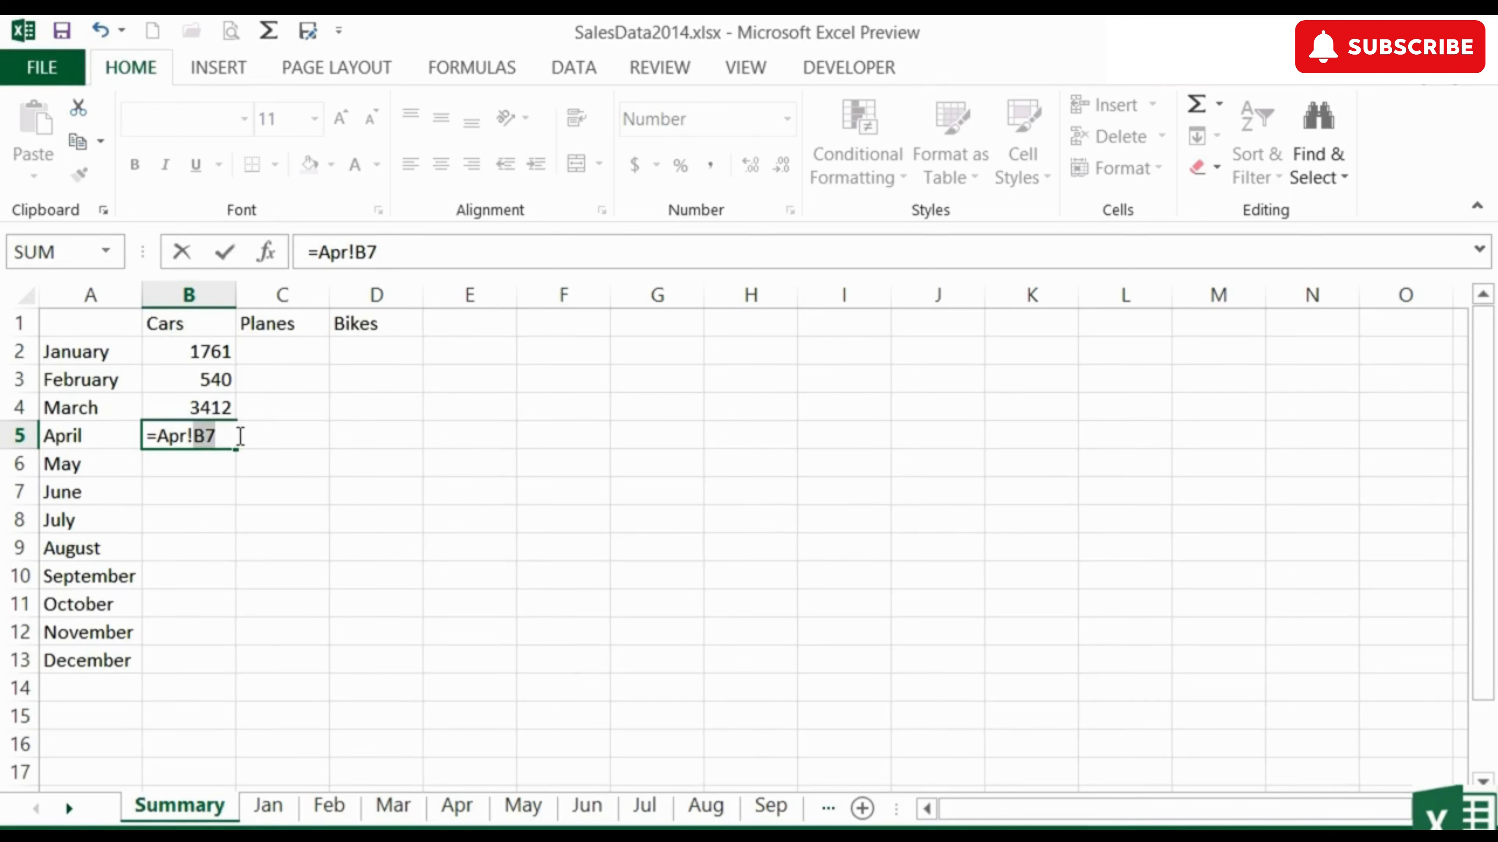
key("Return")
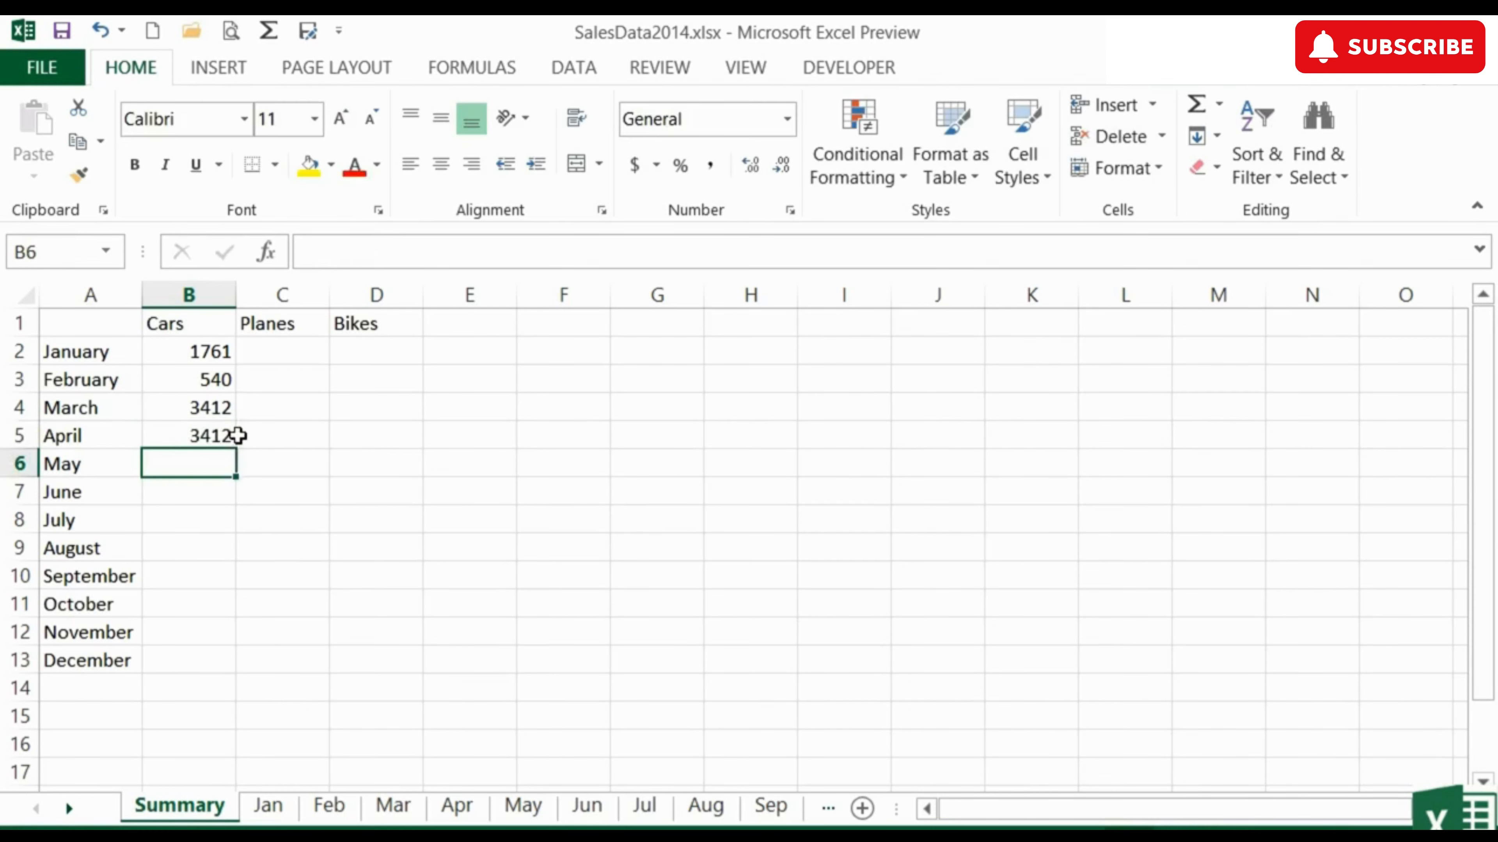
left_click(236, 435)
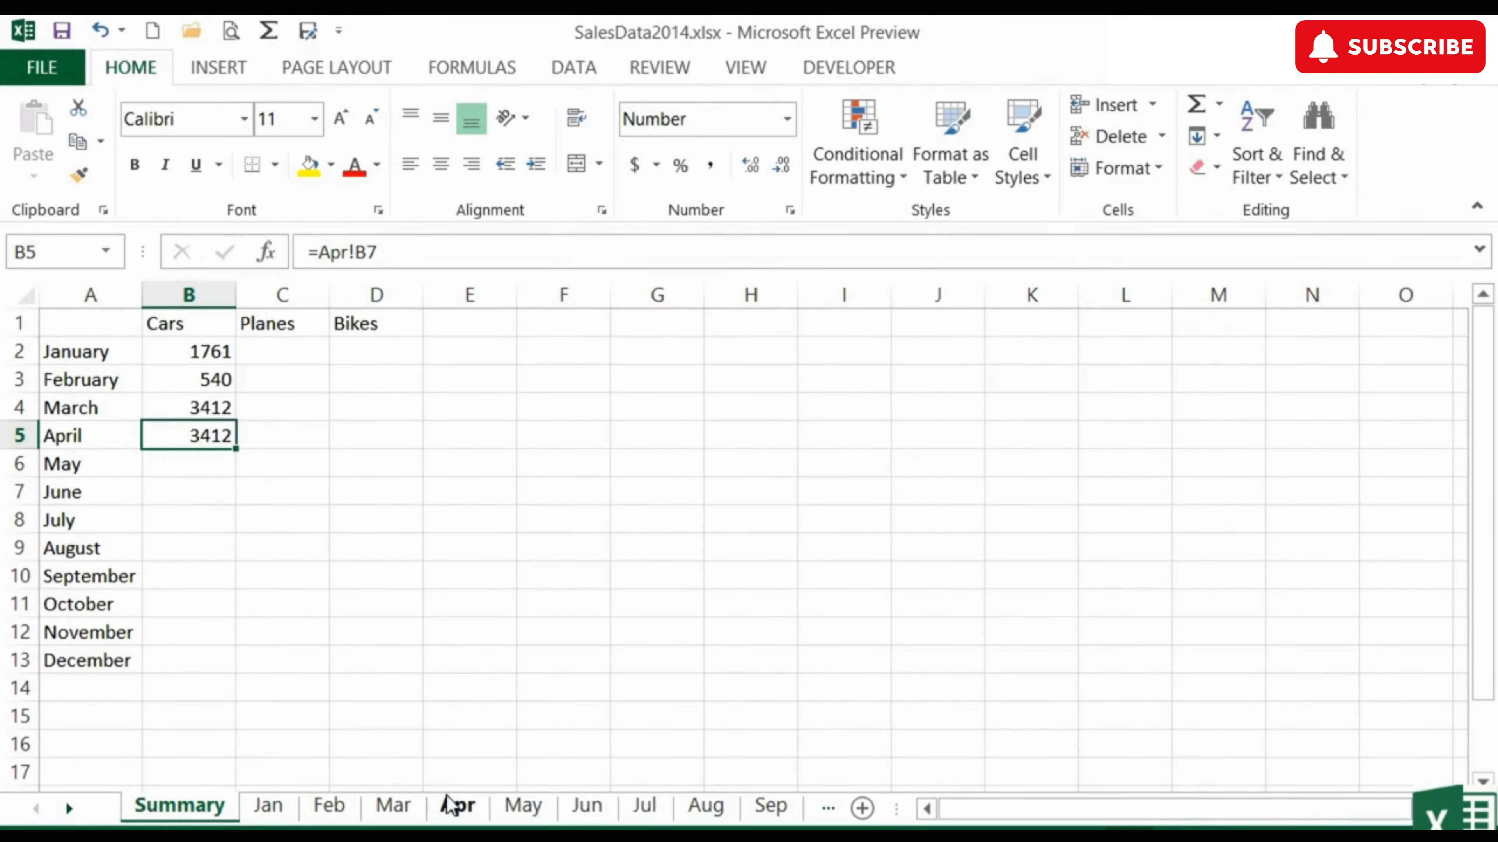
left_click(450, 807)
left_click(180, 806)
Compare the product column order with the Jan sheet, and fill the January to April Cars links across the Planes and Bikes columns to D5.
left_click(219, 325)
left_click(261, 325)
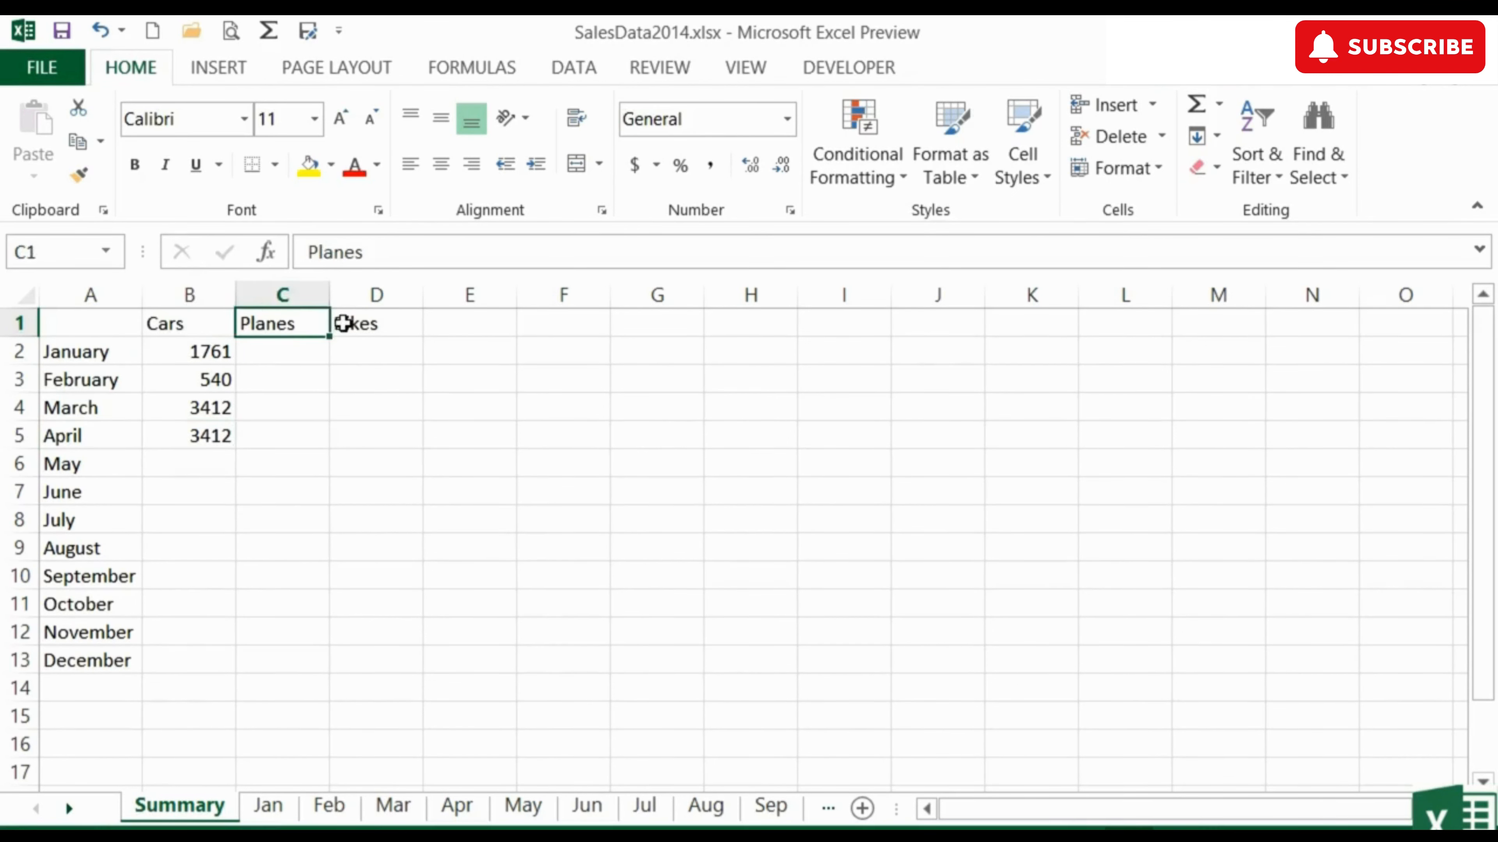
left_click(343, 323)
left_click(285, 808)
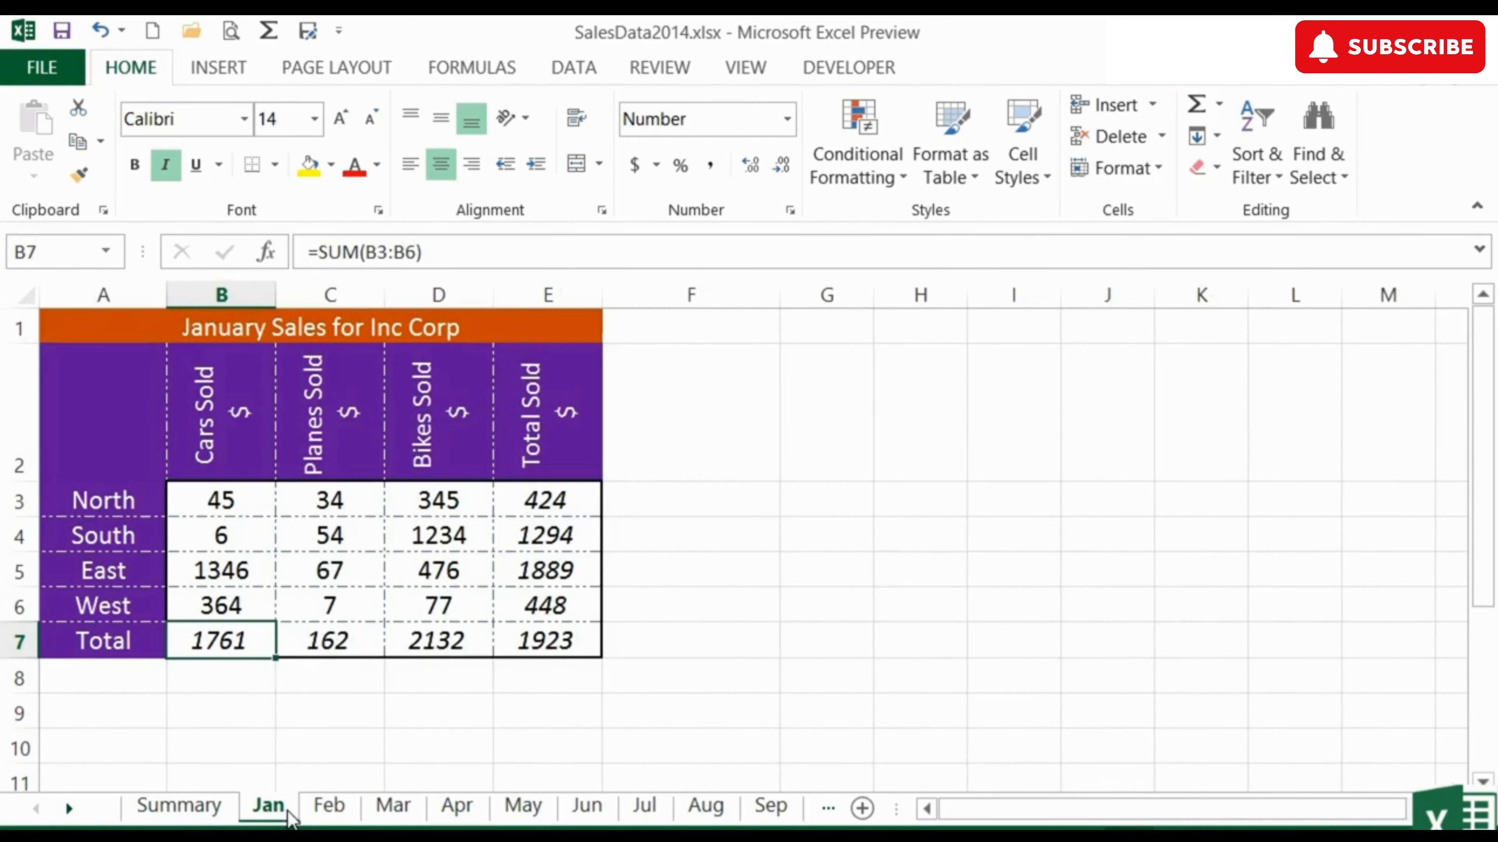
left_click(240, 468)
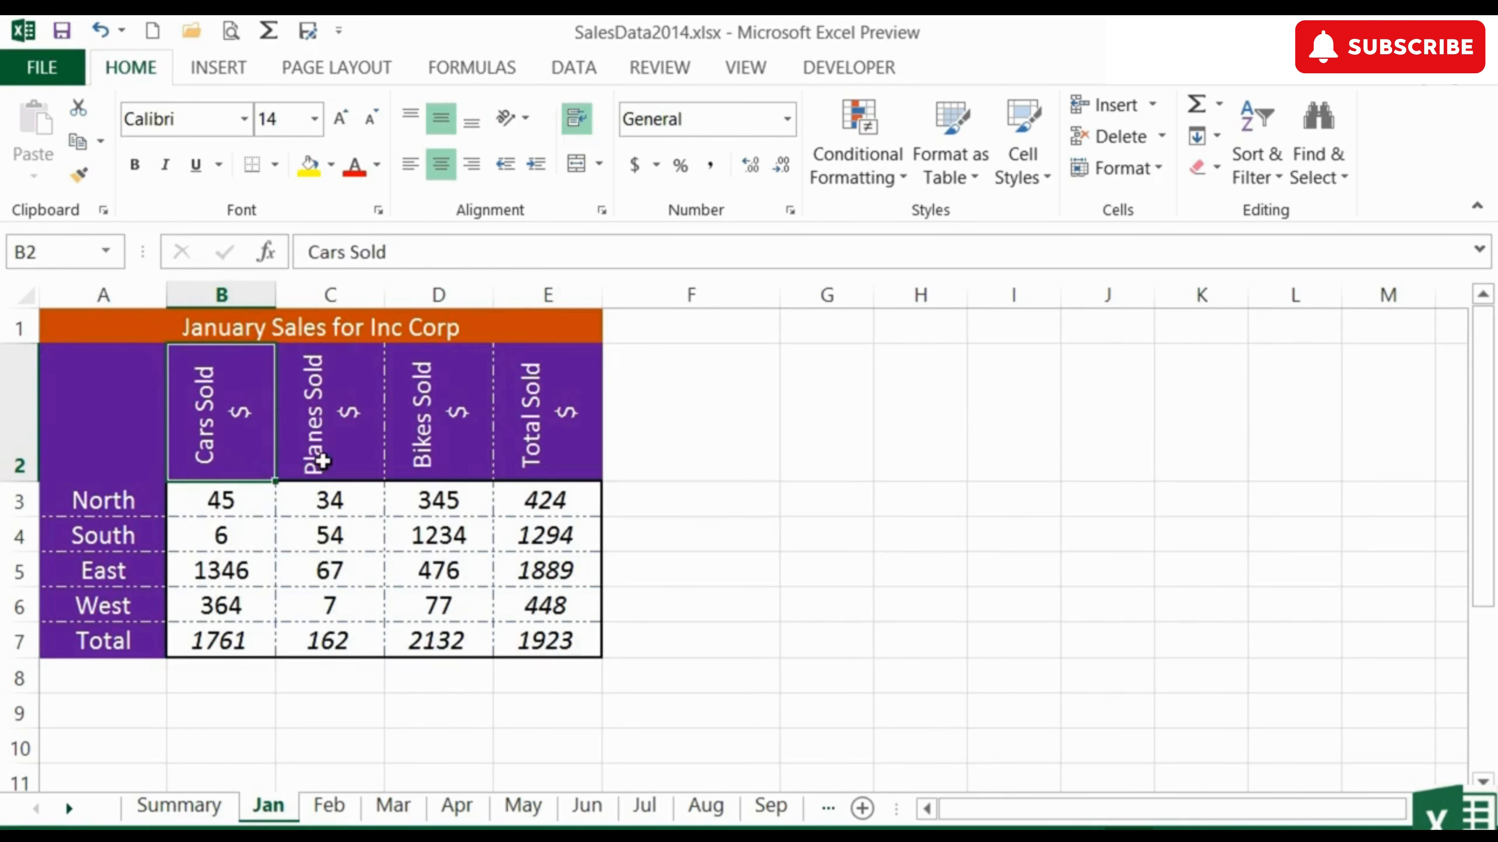
left_click(404, 455)
left_click(218, 813)
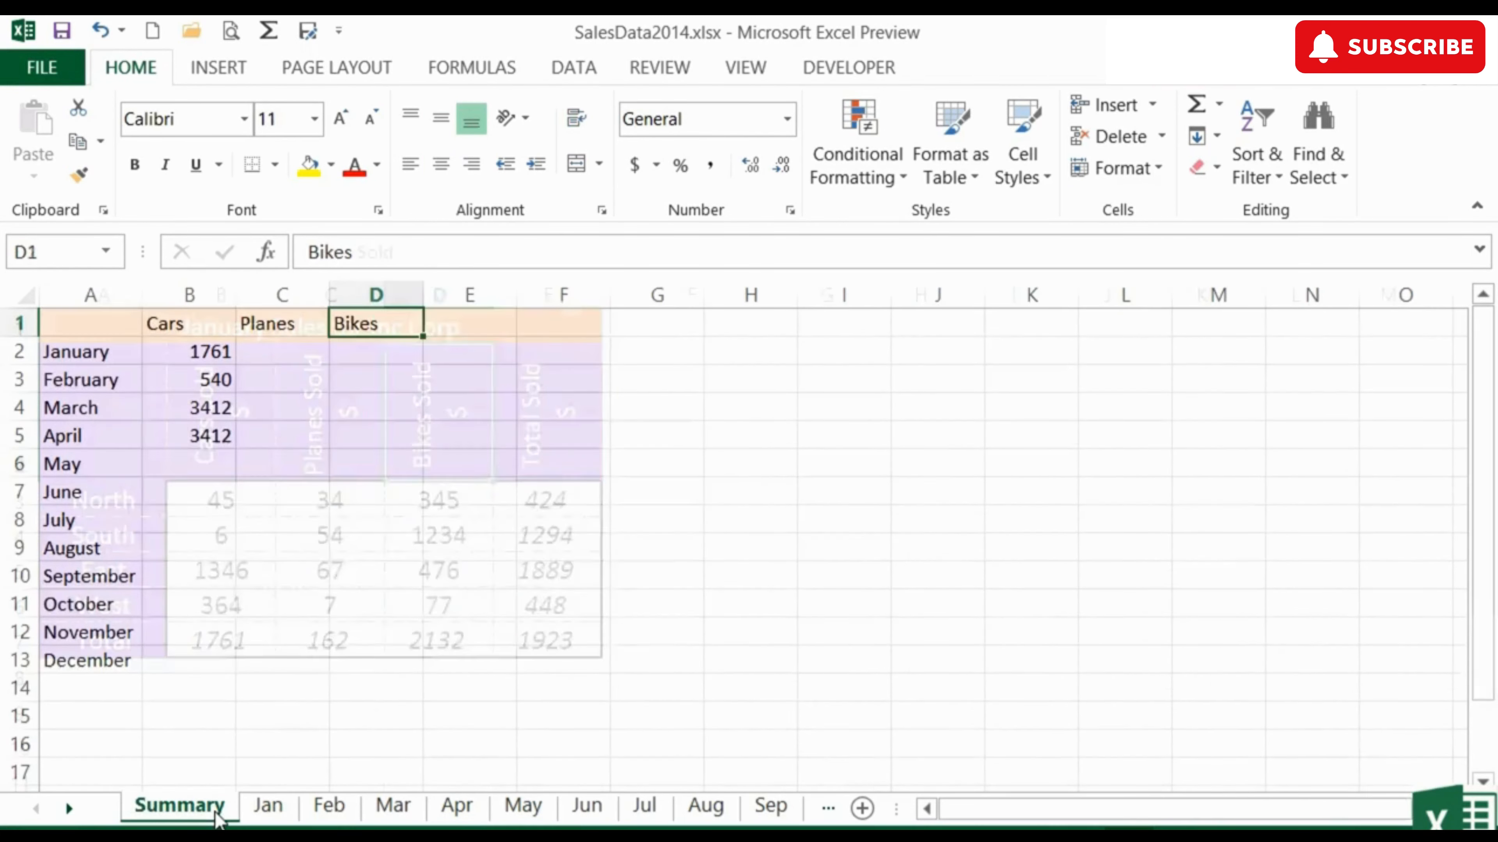
left_click_drag(211, 352, 413, 447)
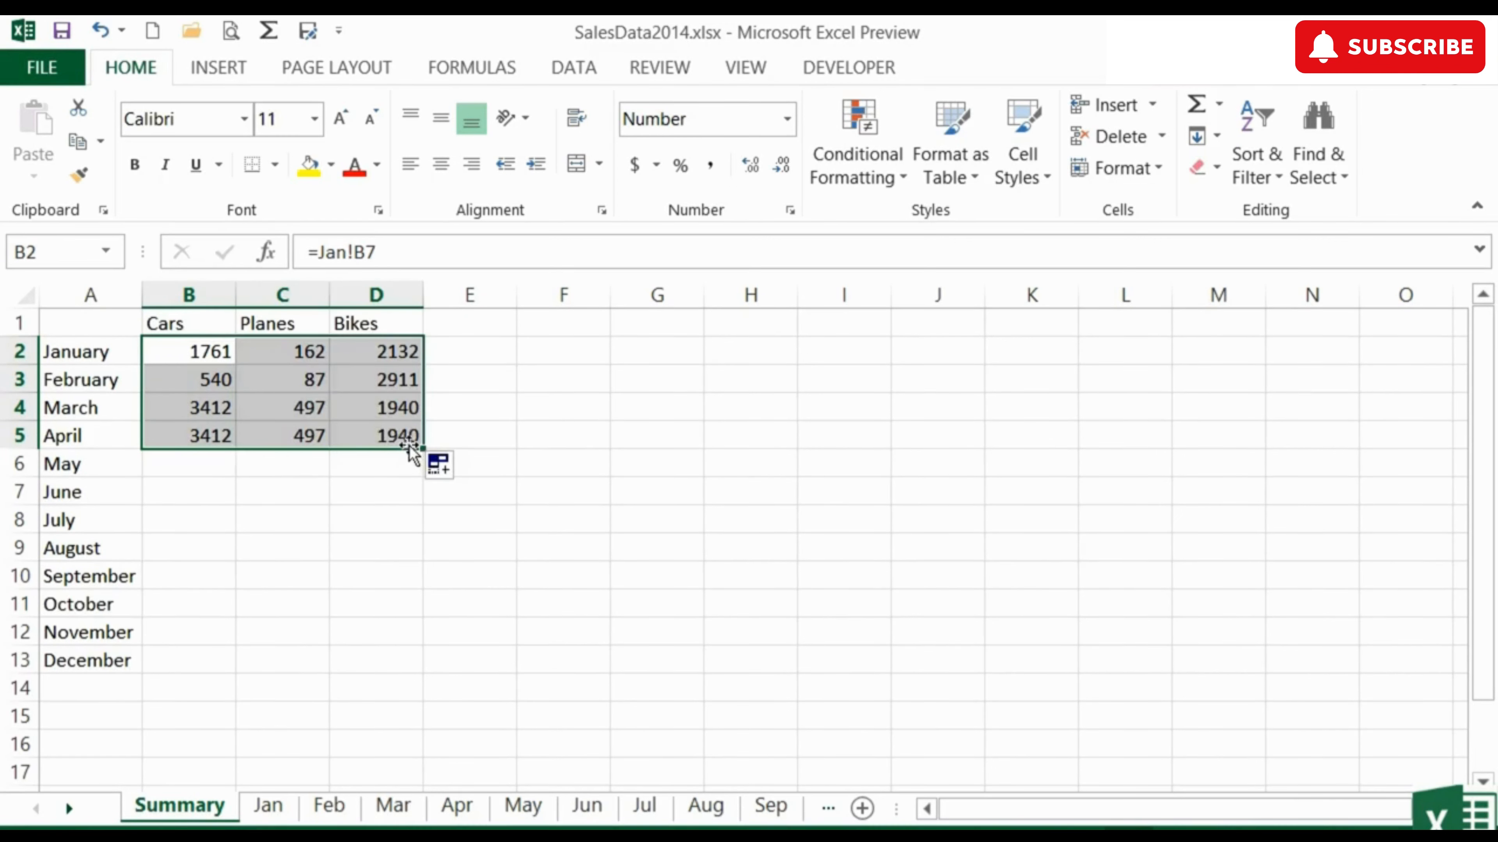
left_click(295, 351)
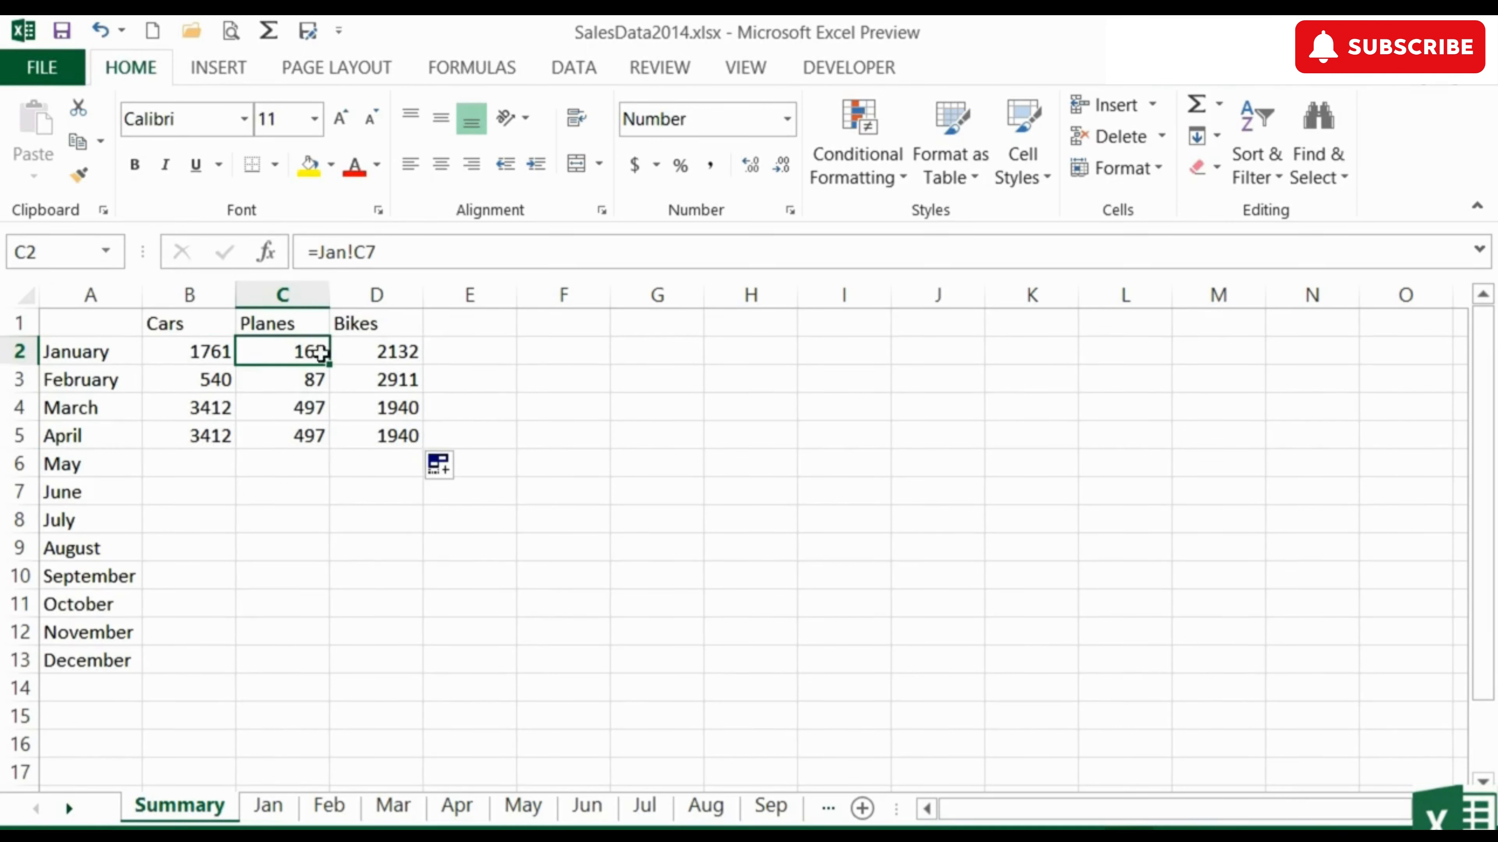
Check the linked formulas in January's Planes and Bikes cells (C2 and D2) on the Summary sheet.
double_click(319, 351)
key("Tab")
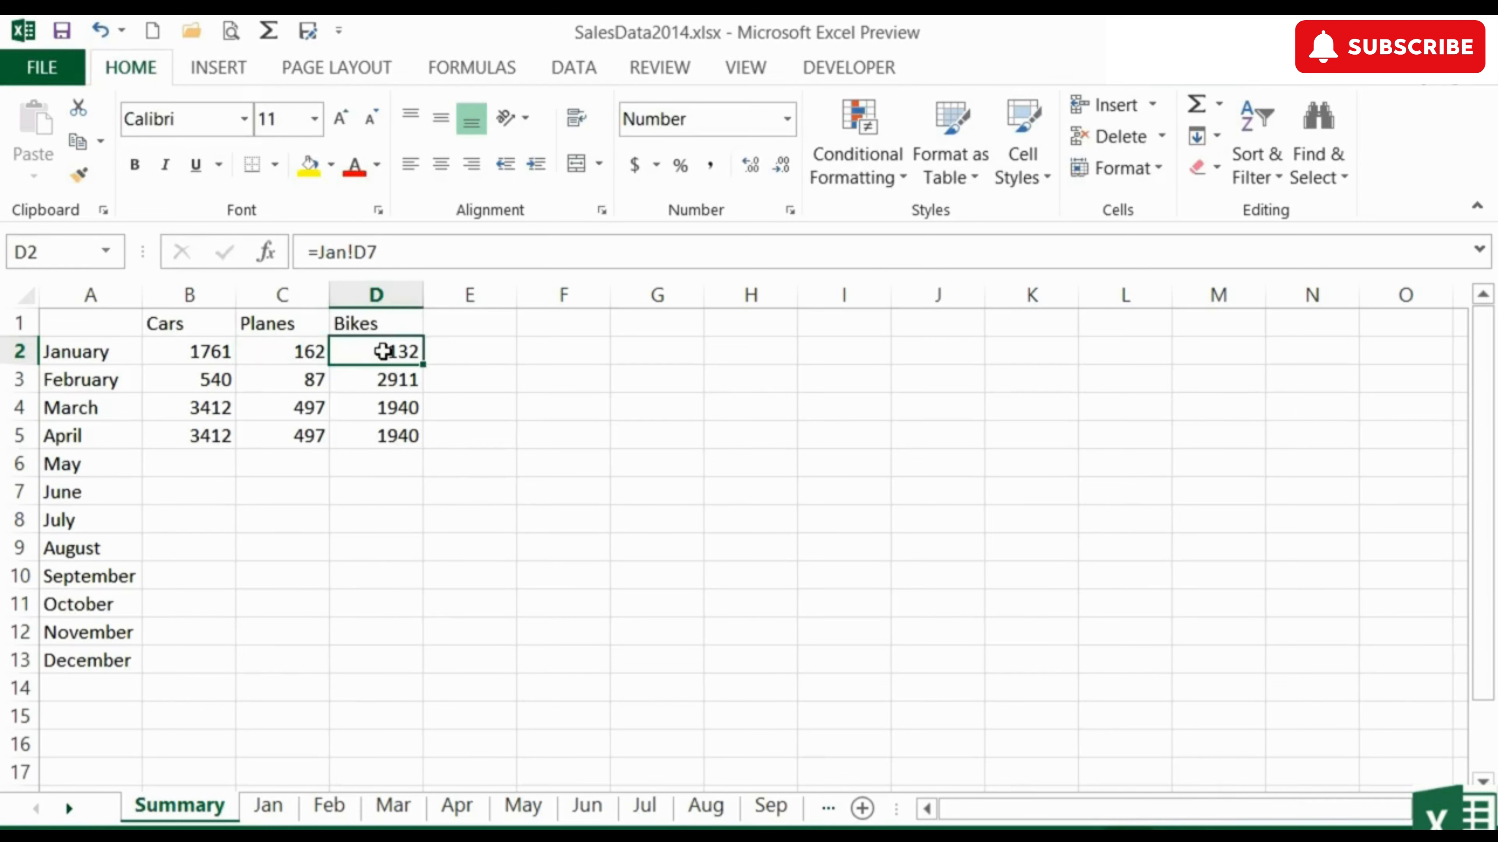
double_click(385, 352)
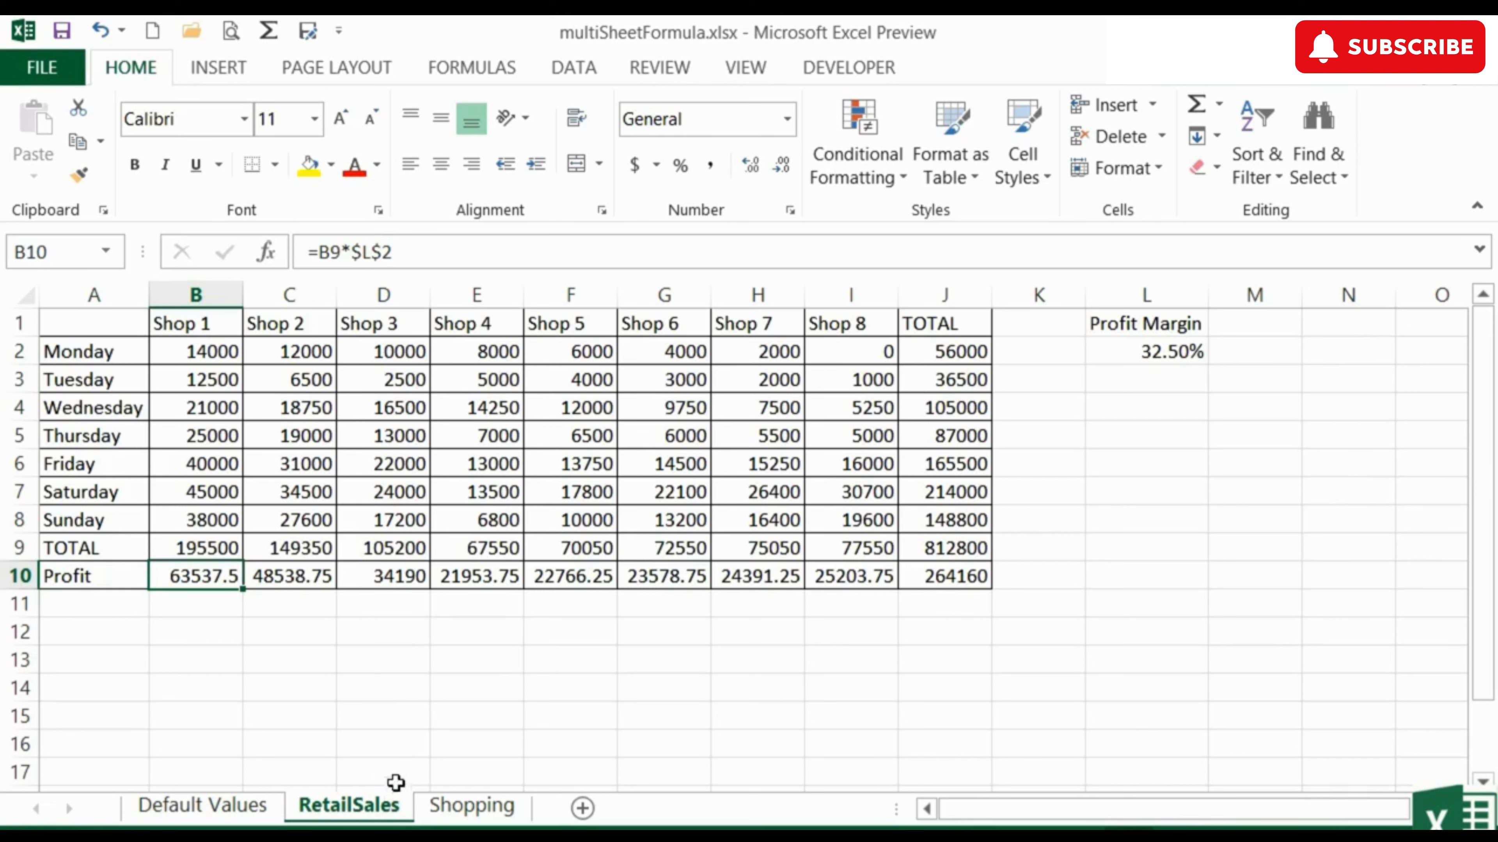
In multiSheetFormula.xlsx, inspect the Shop 1 profit formula in RetailSales B10 and the Bread tax formula in Shopping E2.
double_click(203, 577)
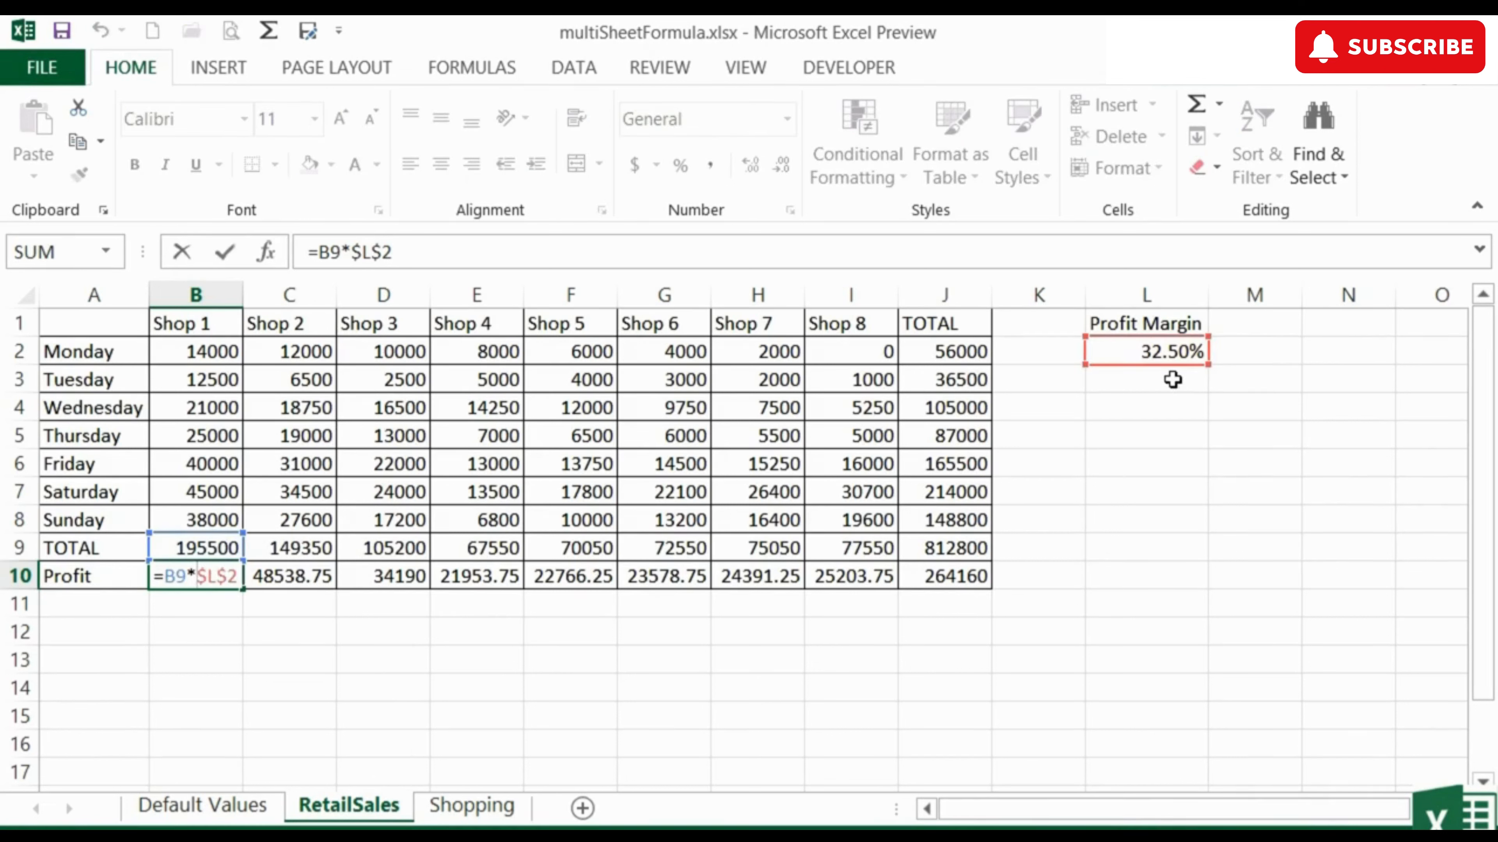
key("Escape")
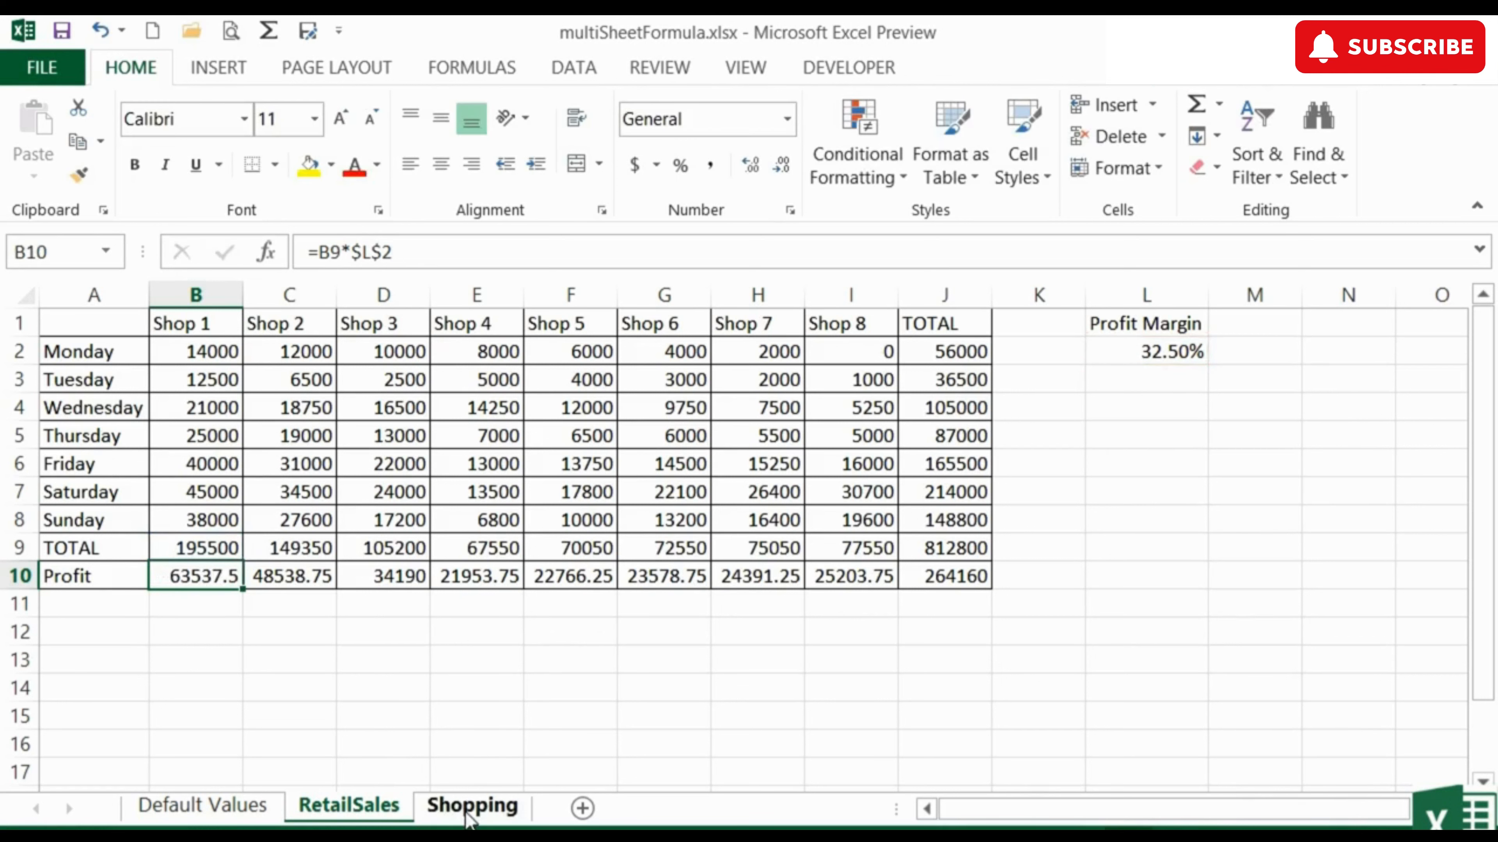
left_click(472, 806)
left_click(485, 347)
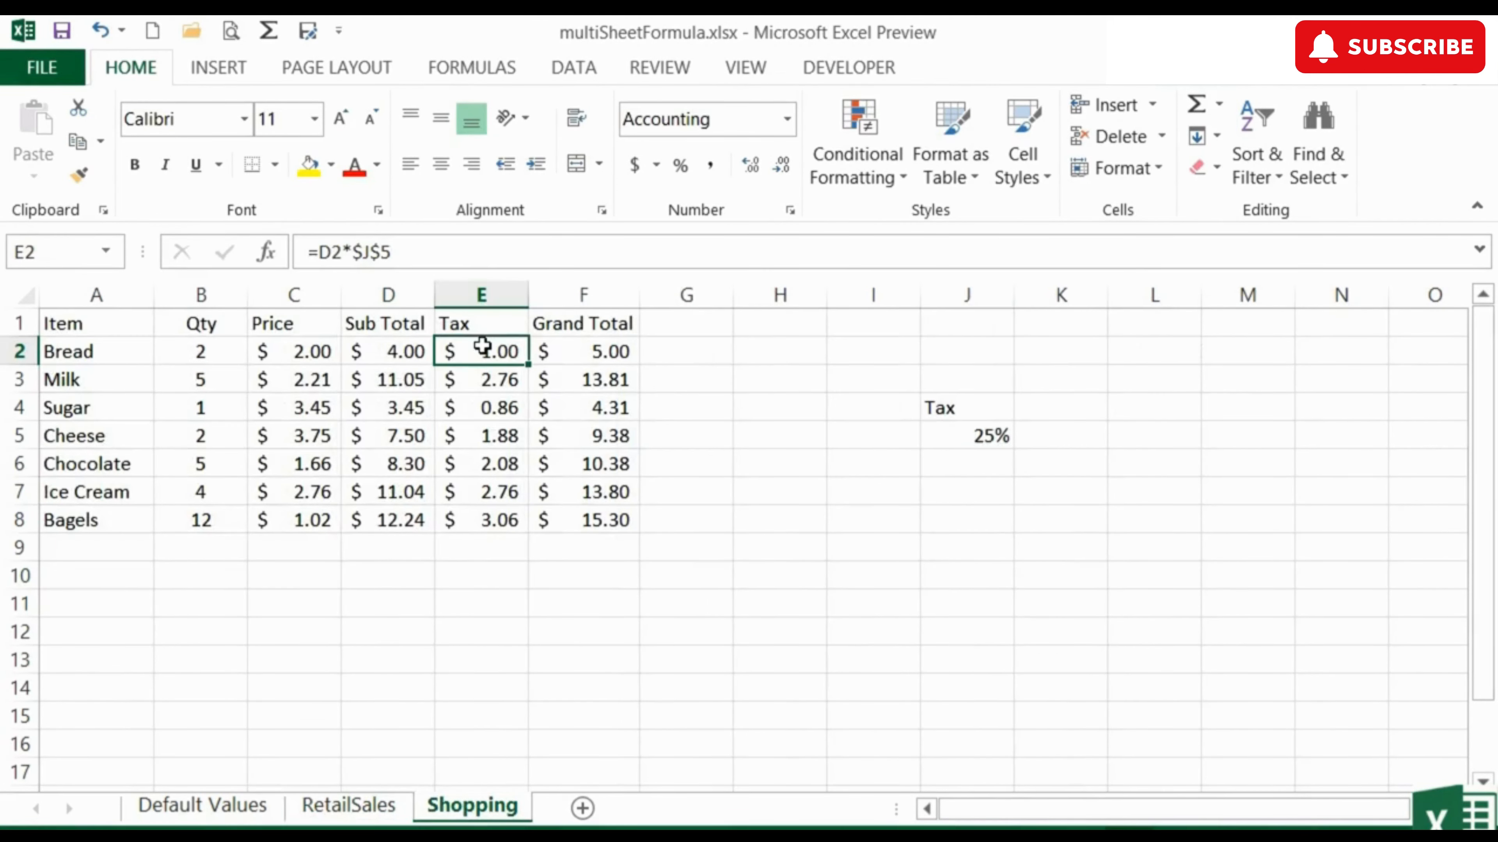
double_click(488, 355)
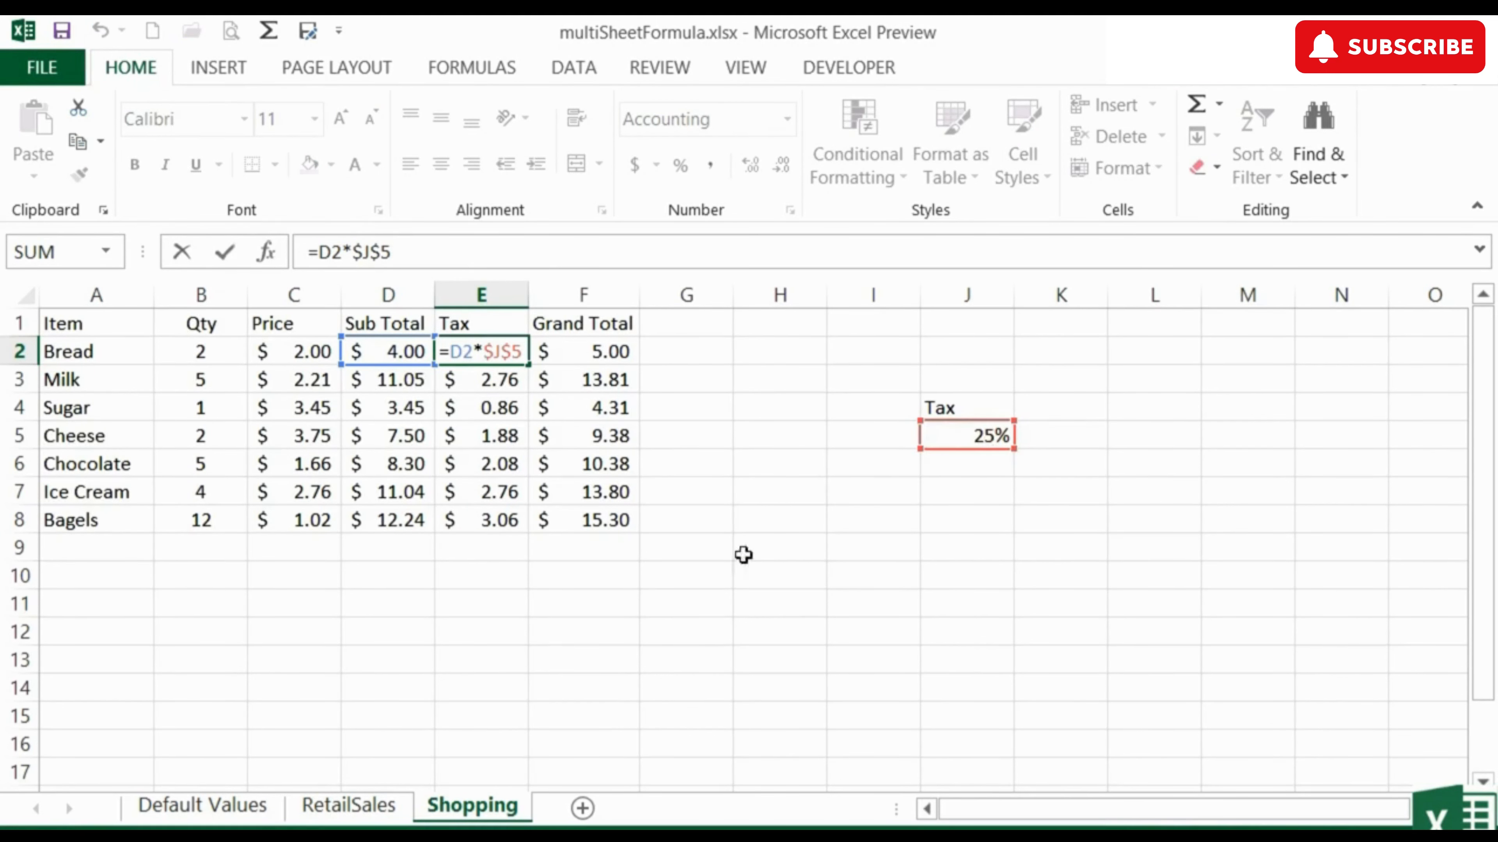
key("Escape")
Review the TAX and PROFIT rates in B3 and B4 of the Default Values sheet.
left_click(386, 809)
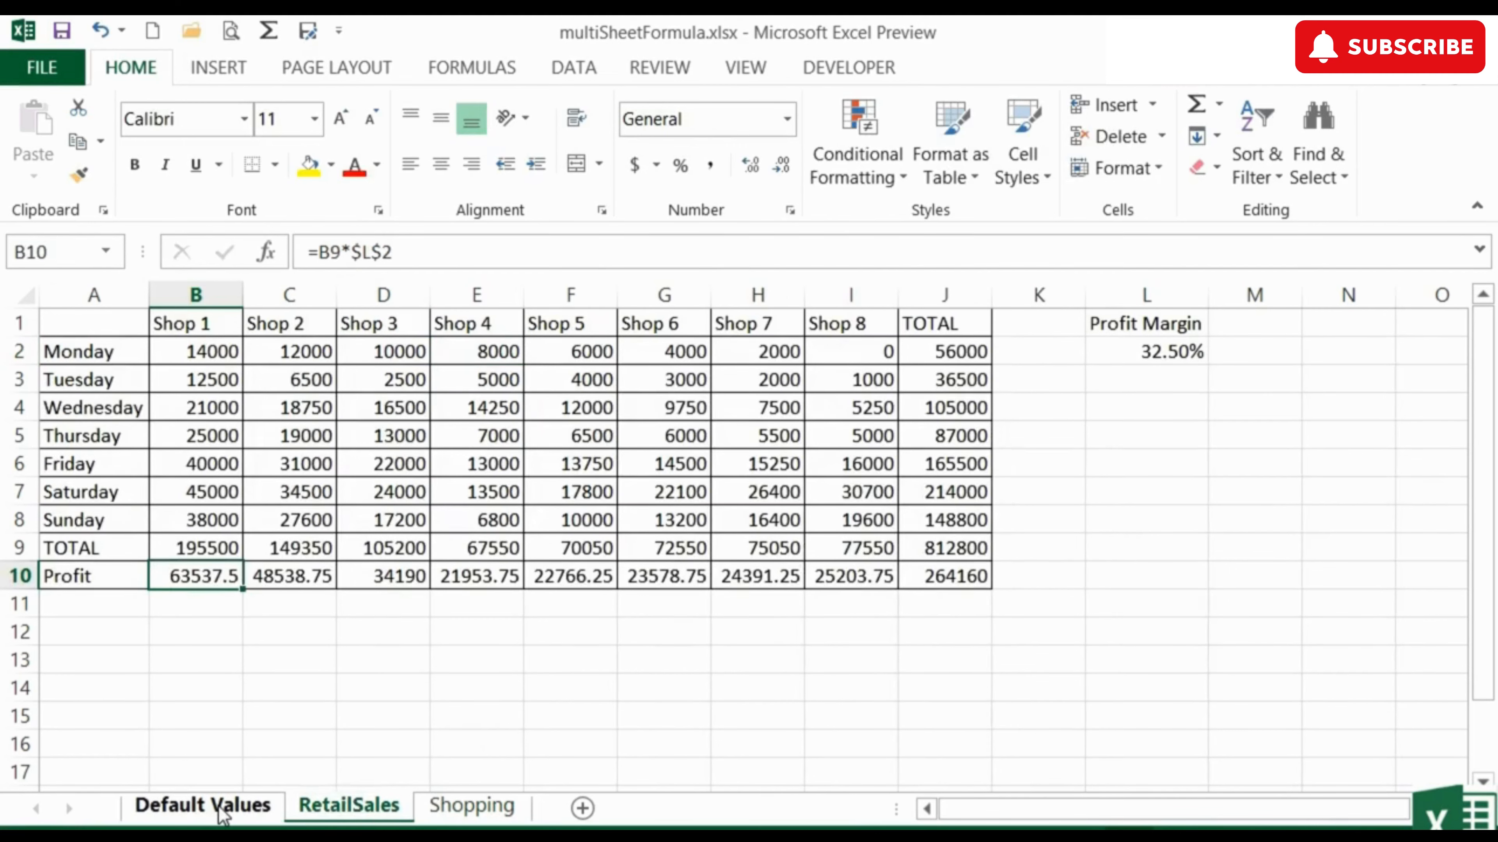
left_click(204, 807)
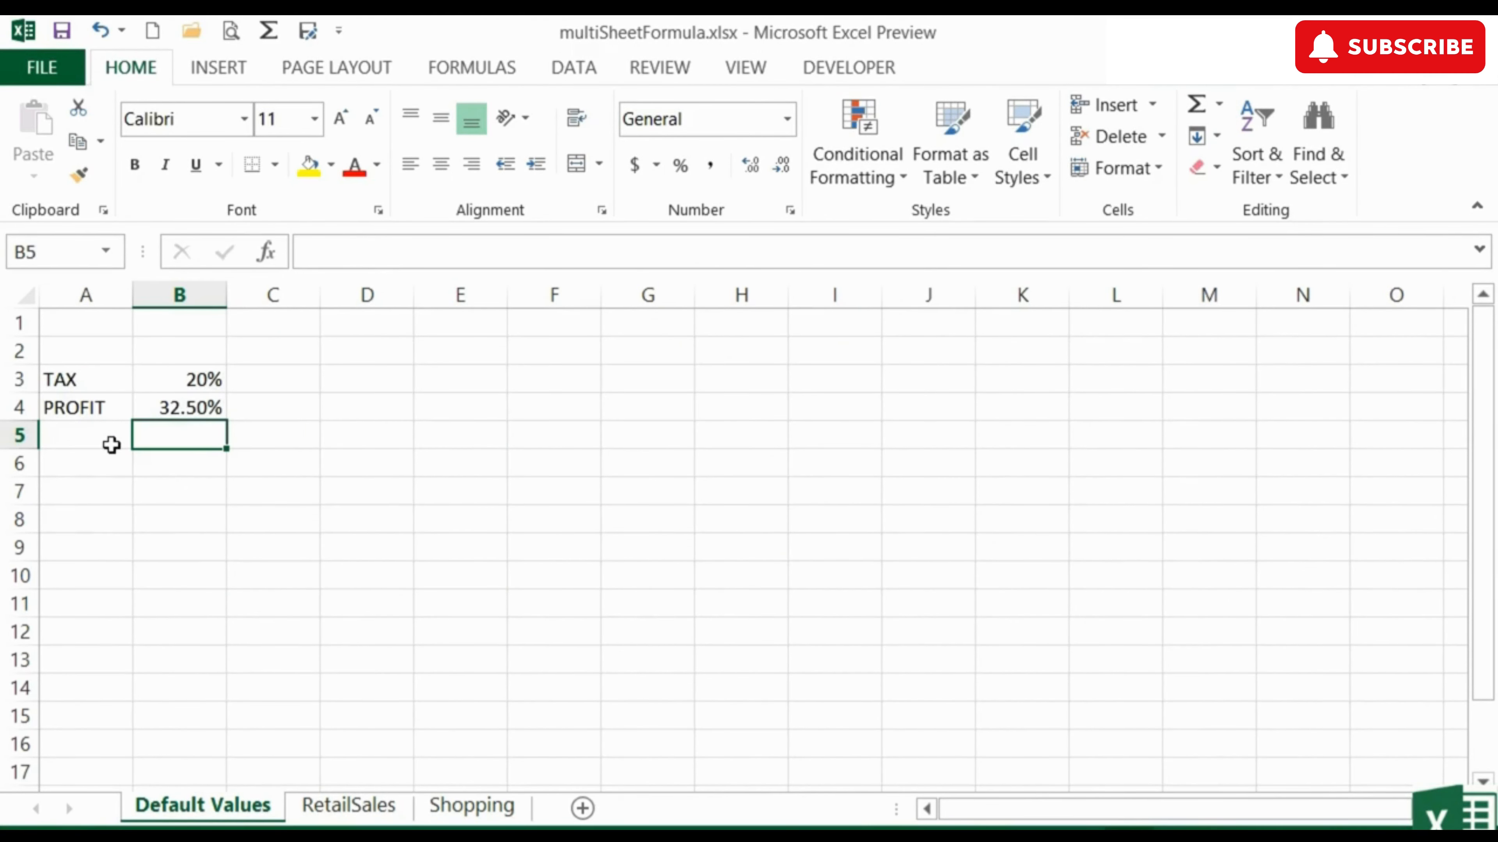
left_click(184, 381)
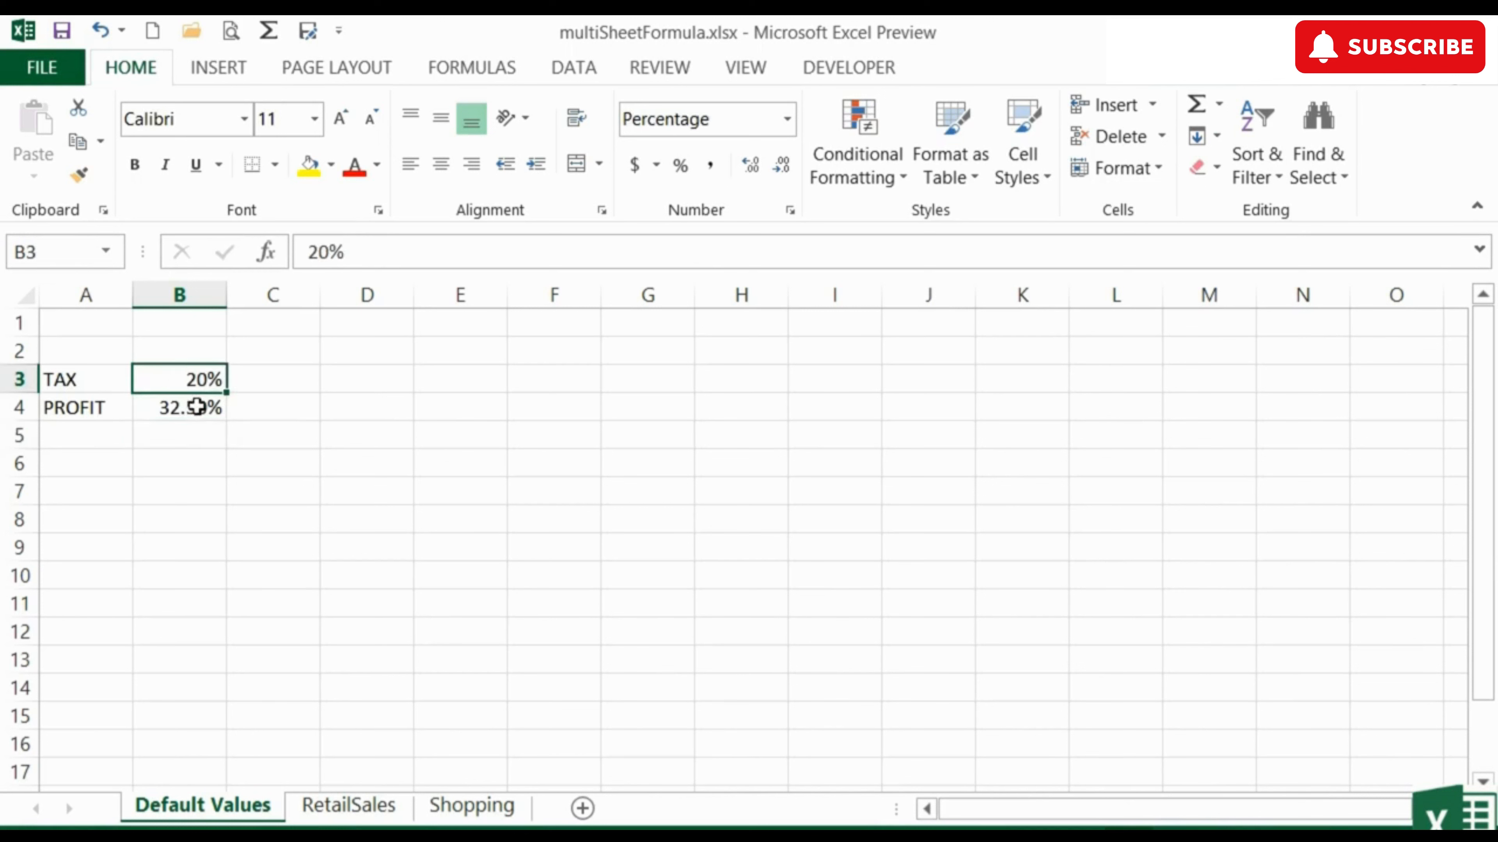
left_click(193, 408)
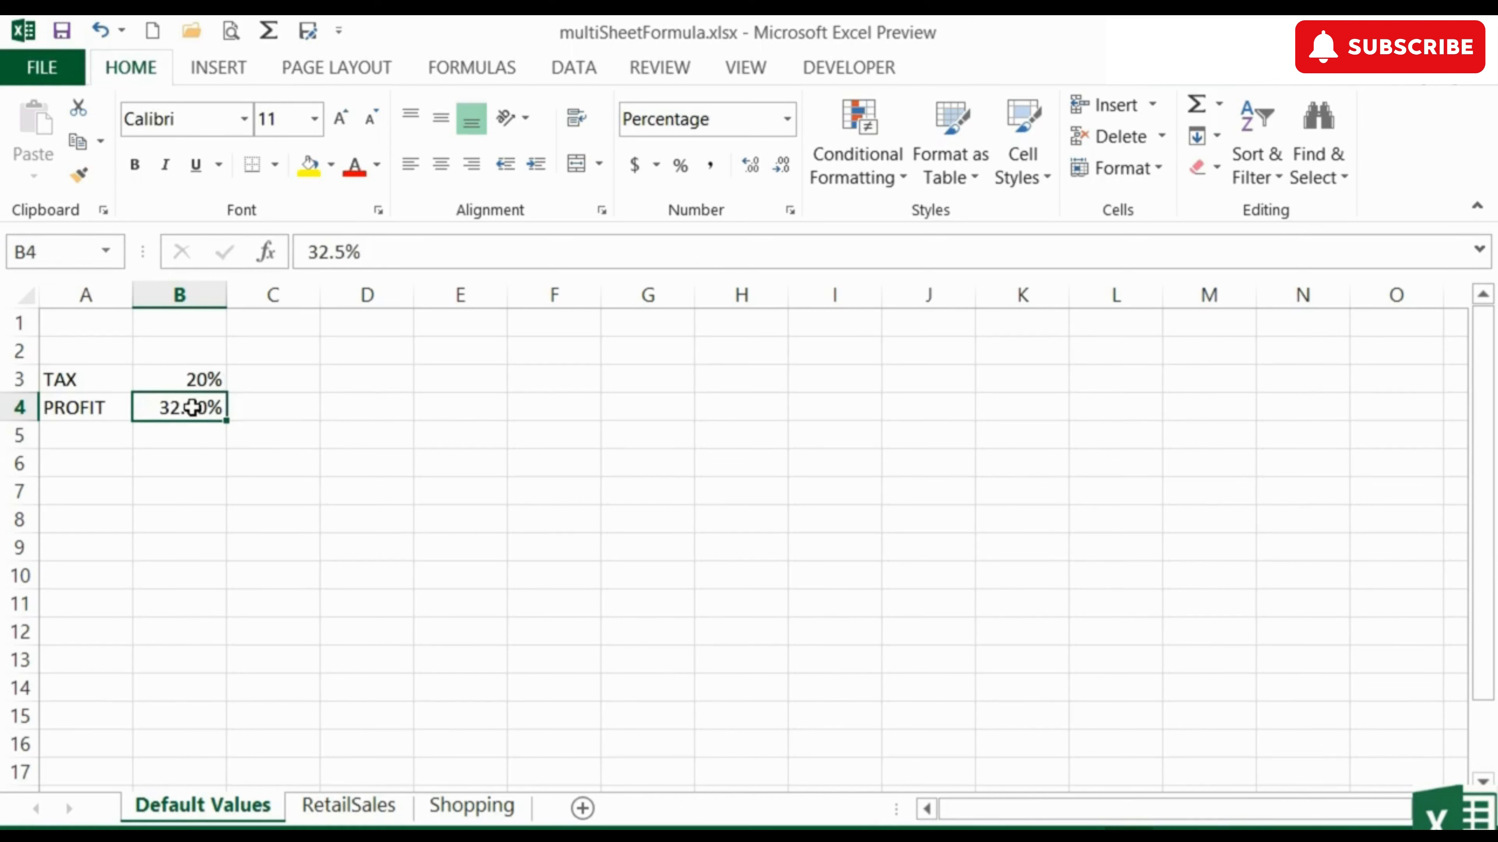
left_click(194, 379)
left_click(206, 406)
Replace $L$2 in the RetailSales B10 profit formula with the PROFIT rate from Default Values, giving =B9*'Default Values'!B4.
left_click(348, 806)
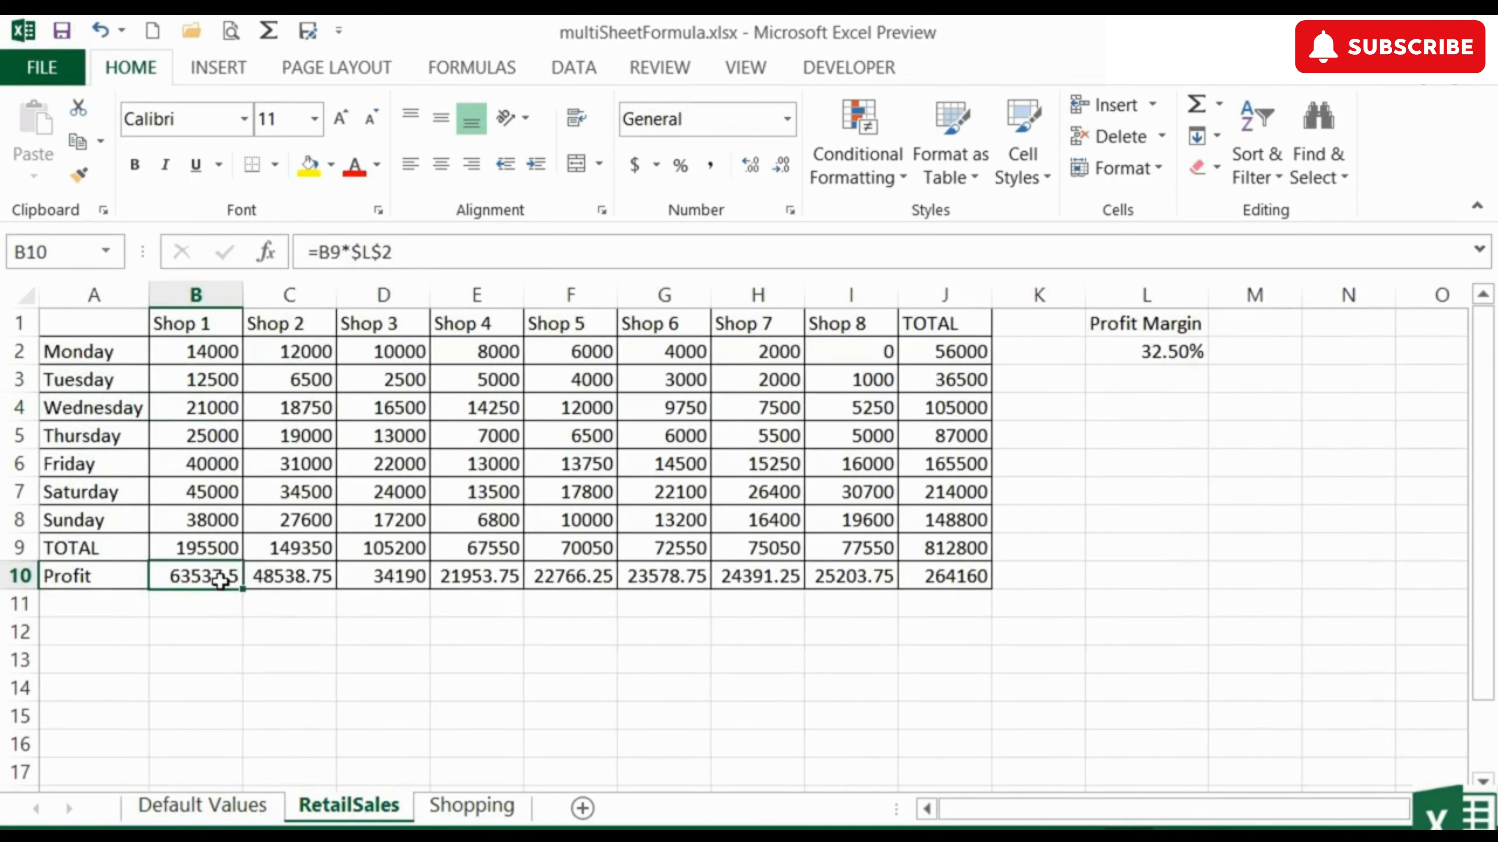
double_click(215, 578)
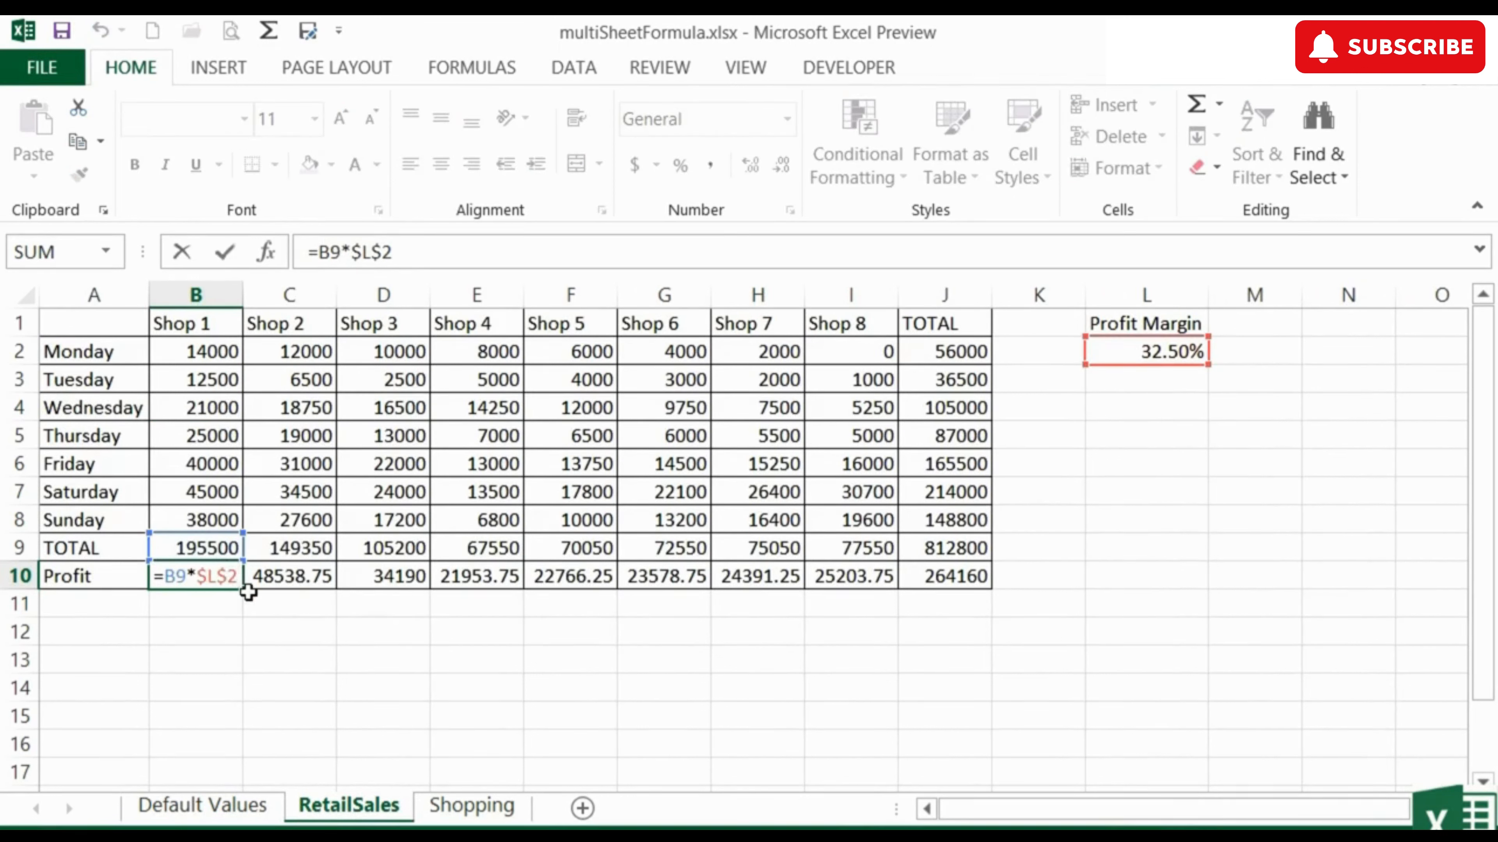
key("BackSpace")
key("BackSpace")
key("BackSpace")
key("BackSpace")
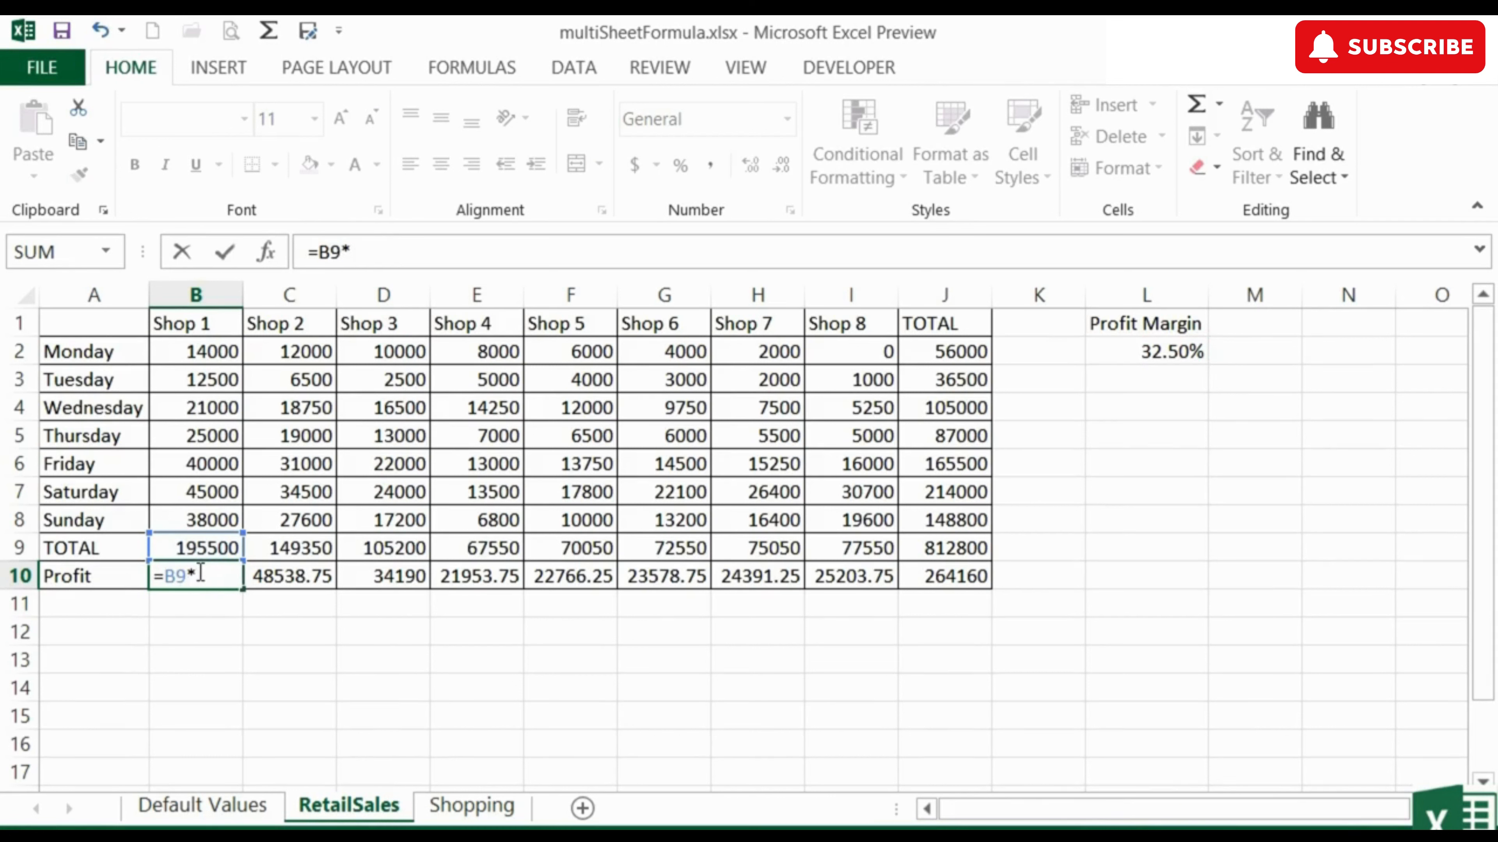
left_click(215, 807)
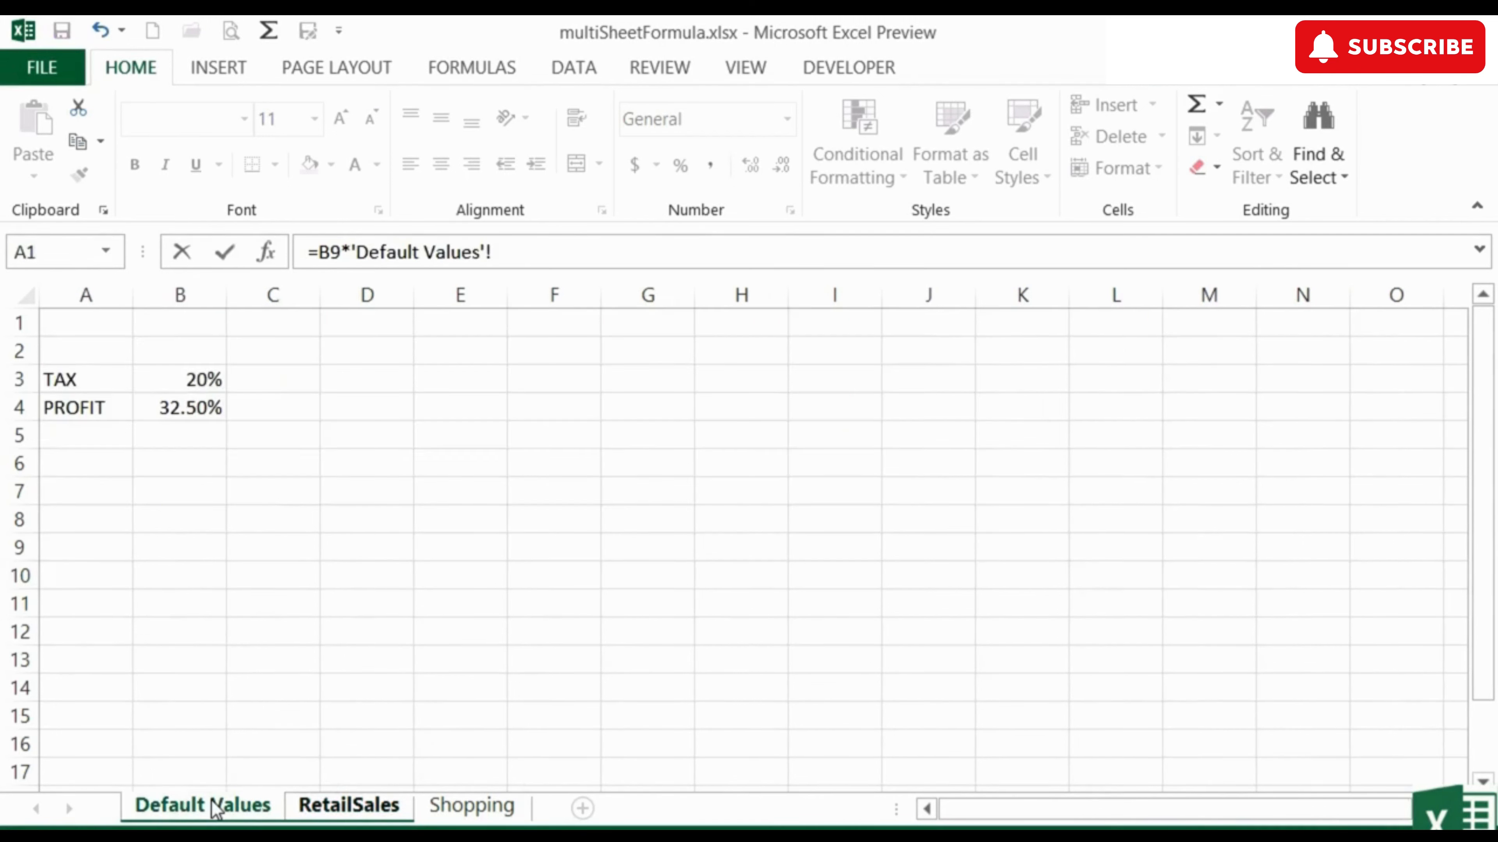
left_click(186, 411)
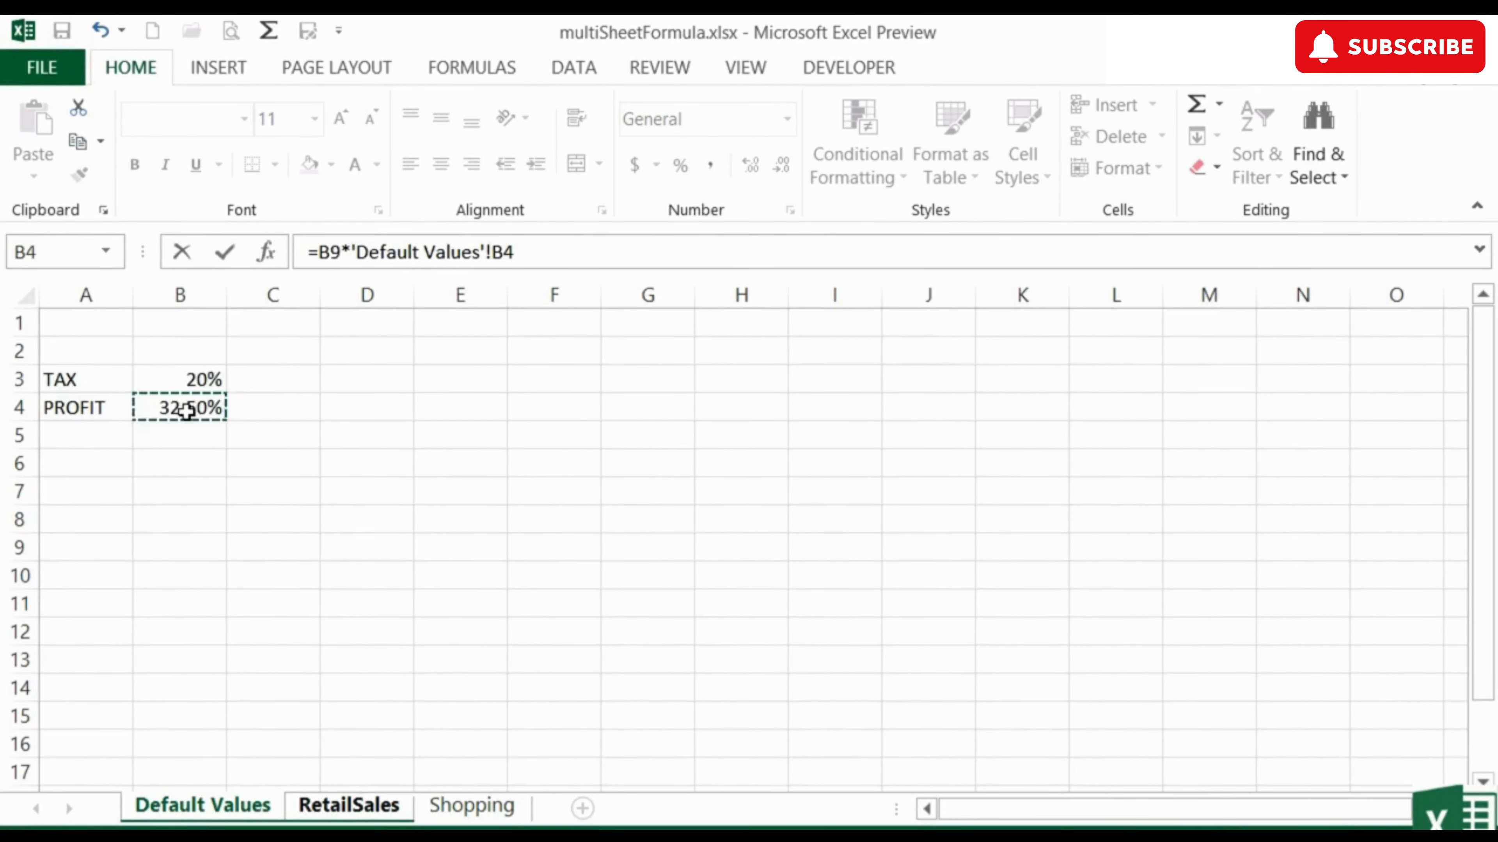
key("Return")
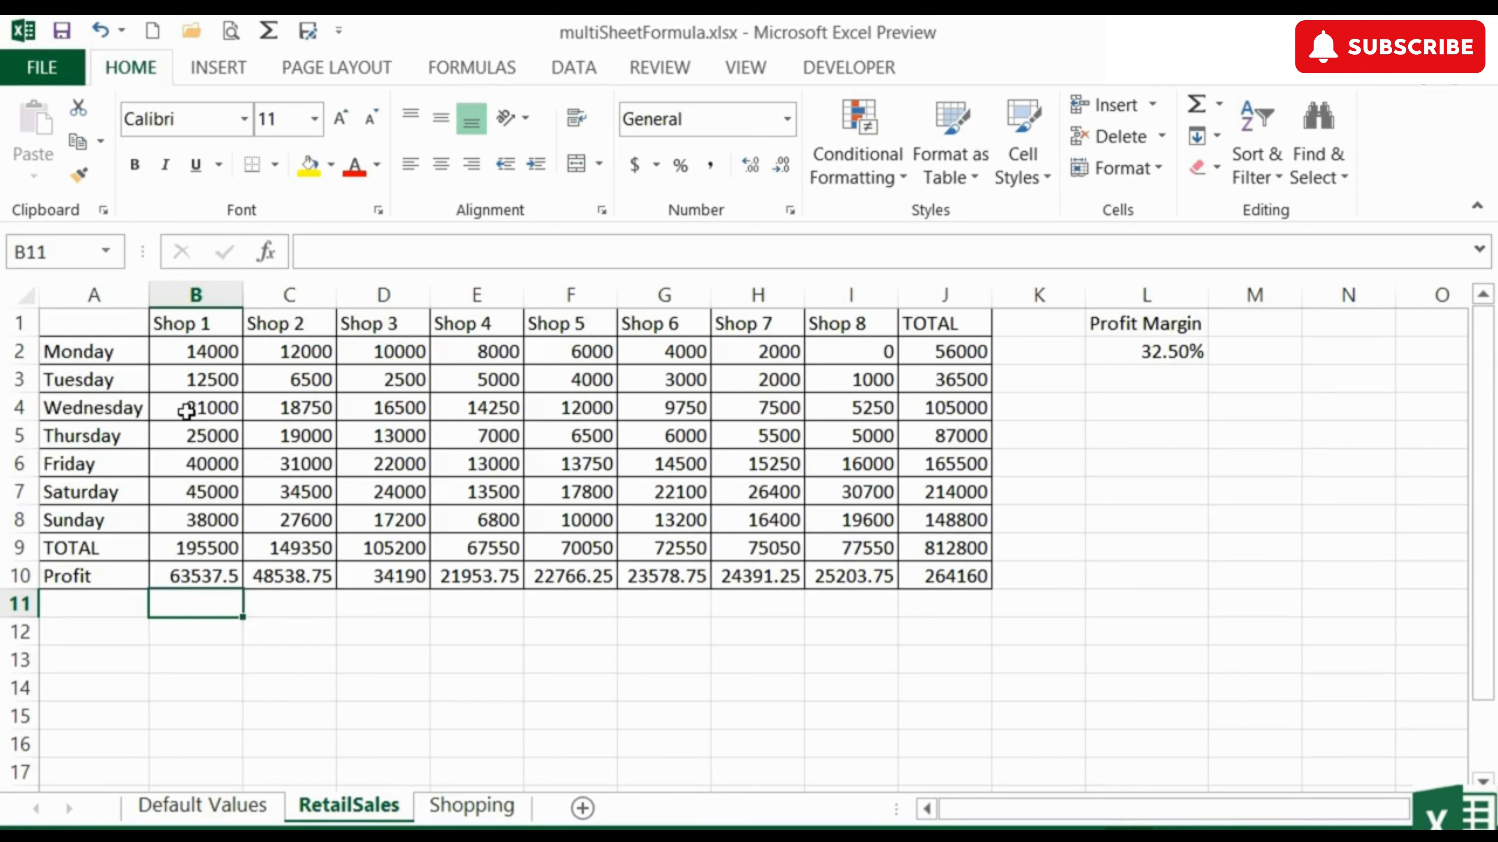
Make the Default Values reference in B10 absolute ($B$4) and fill the profit formula across to the TOTAL column, J10.
double_click(201, 576)
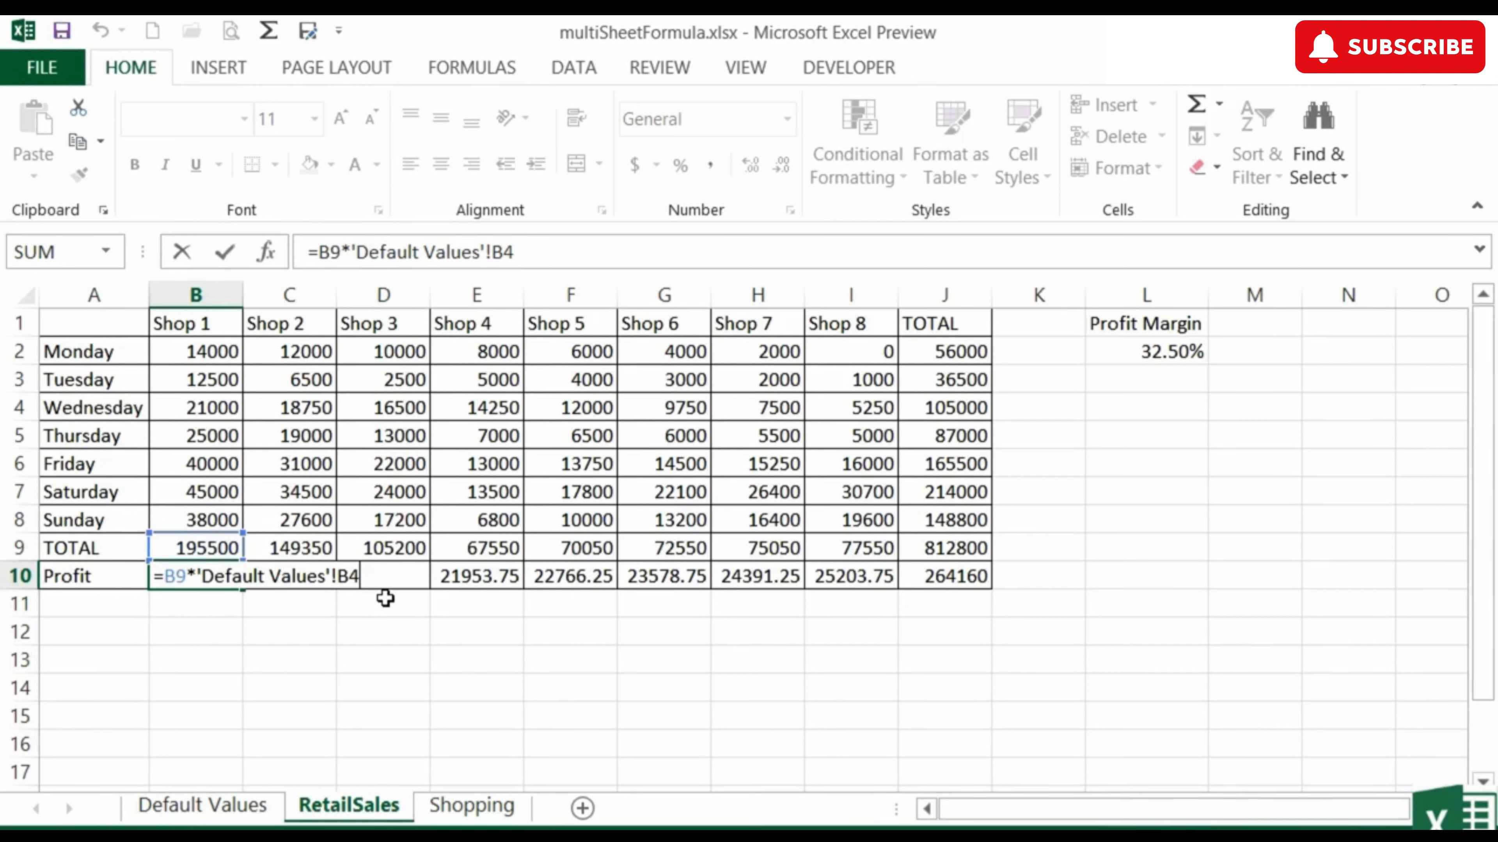
key("F4")
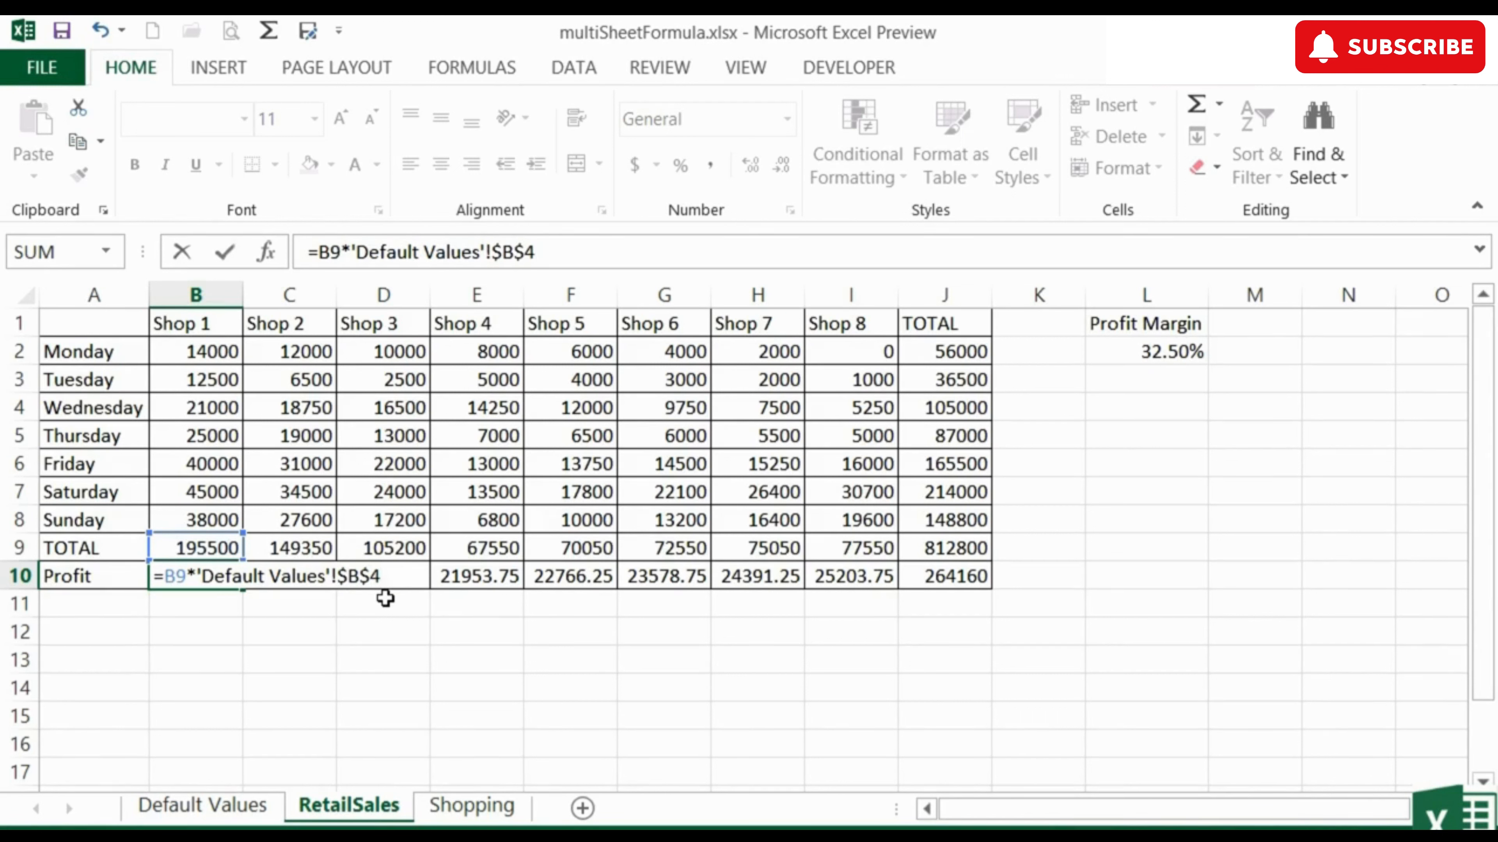
key("Return")
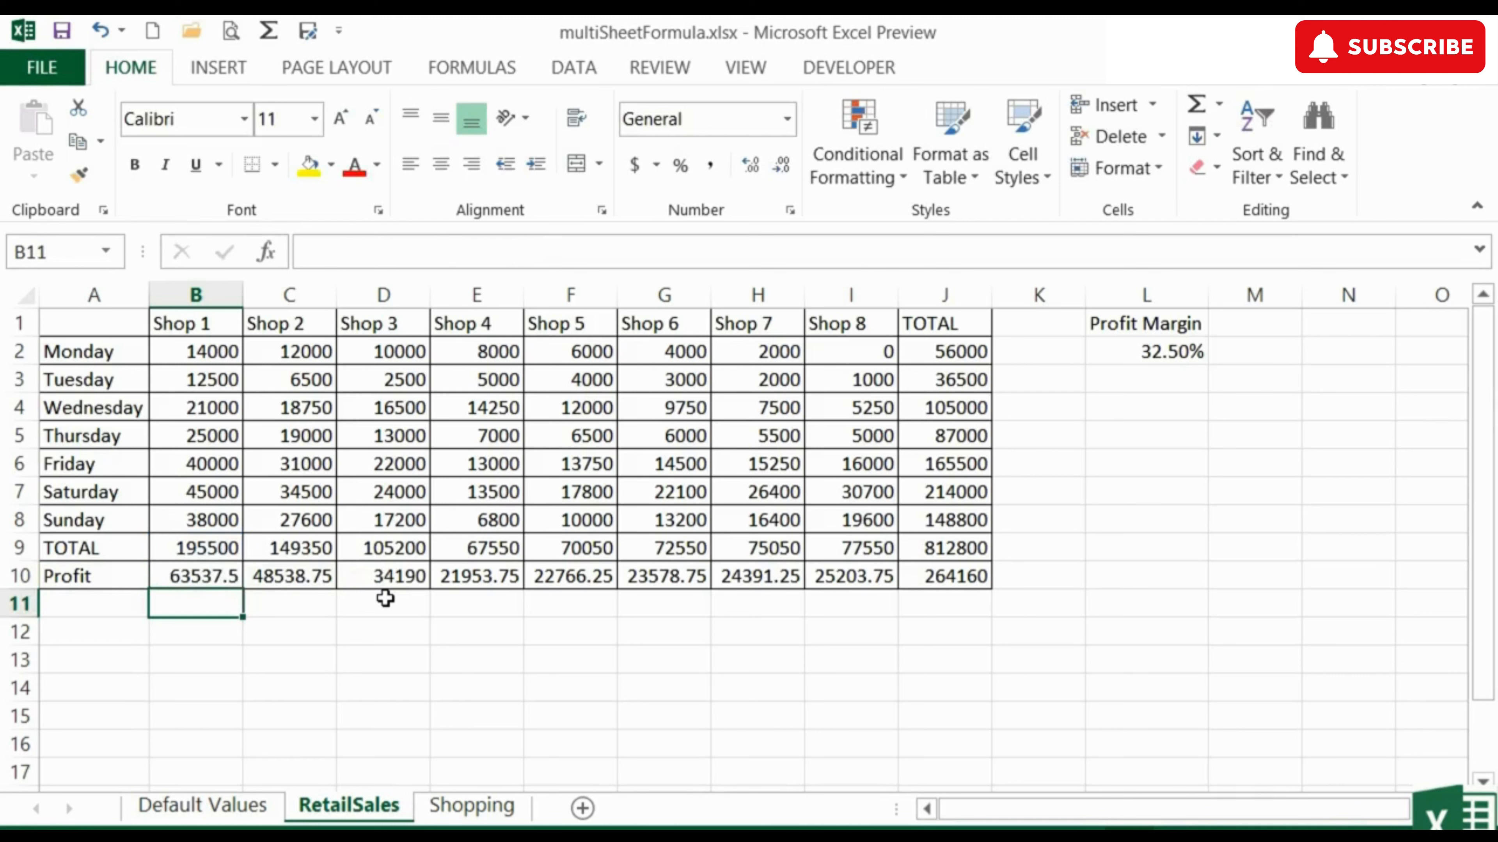
key("Up")
left_click_drag(244, 590, 944, 583)
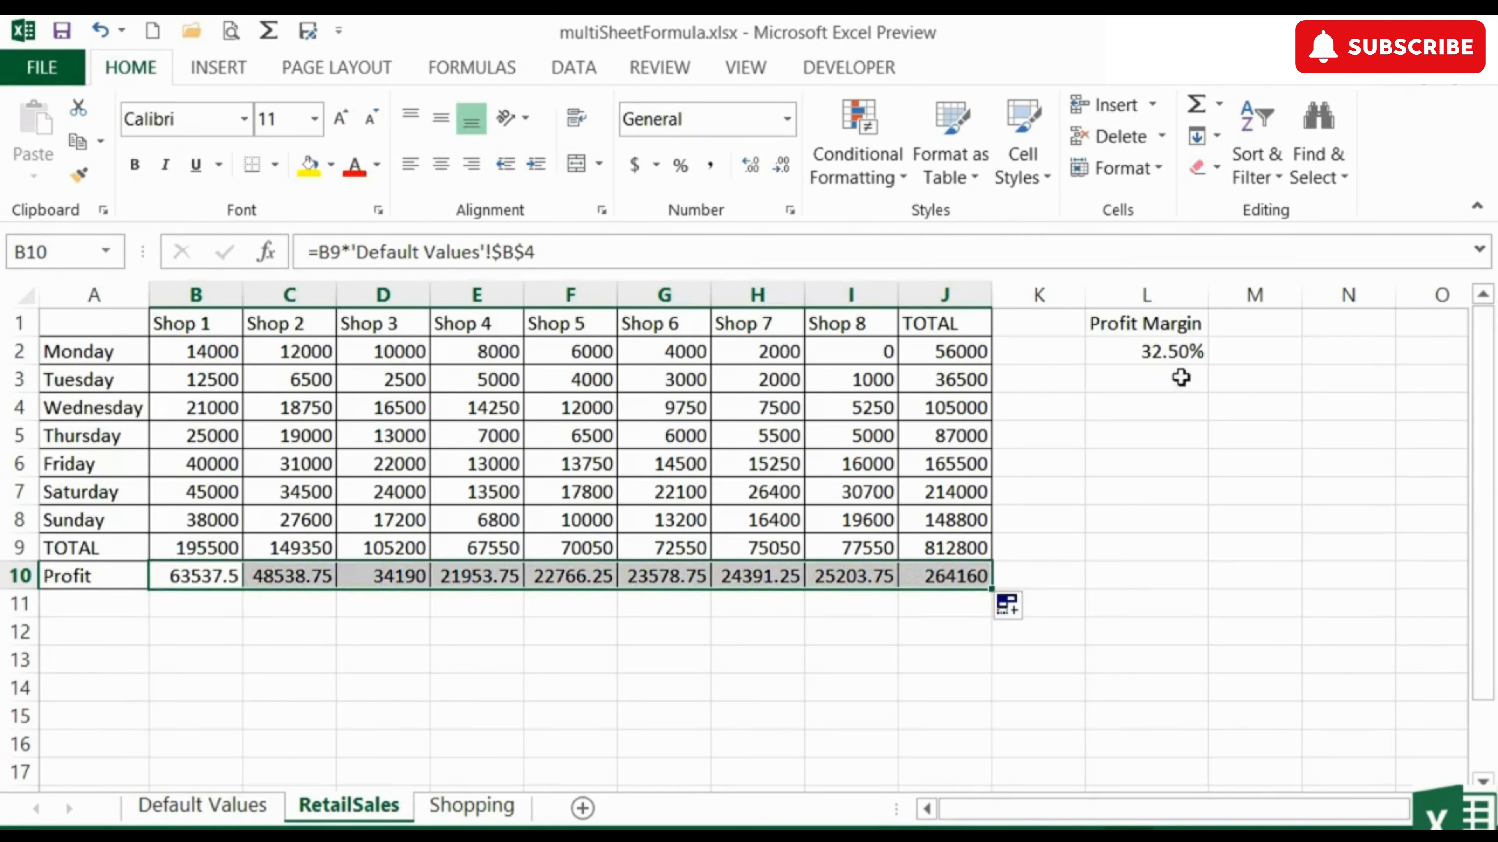
Delete the Profit Margin label and its value in L1:L2 of the RetailSales sheet.
left_click(1175, 326)
left_click_drag(1175, 326, 1174, 345)
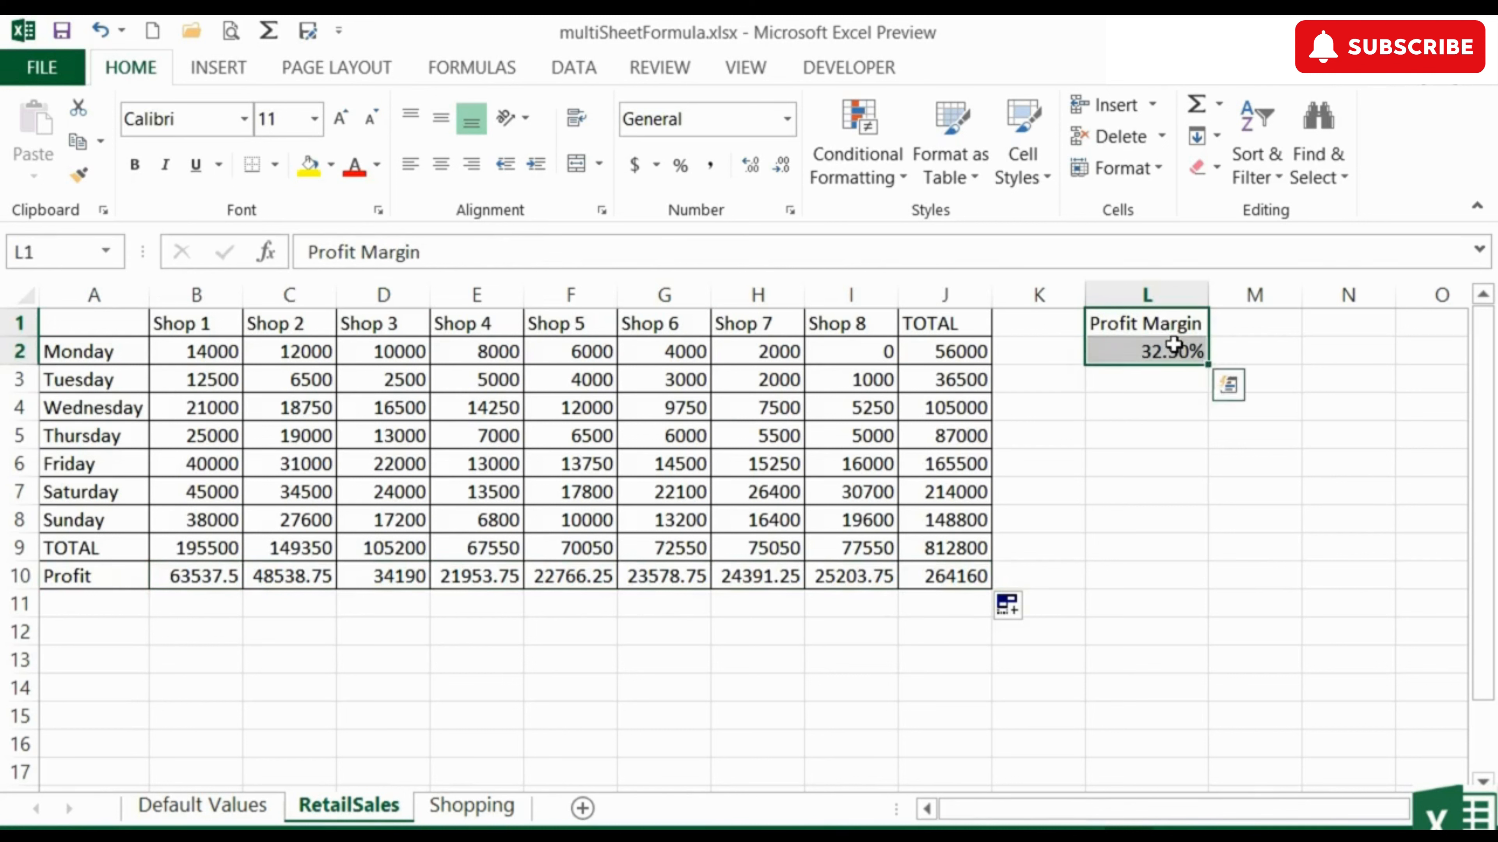
key("Delete")
left_click(1159, 384)
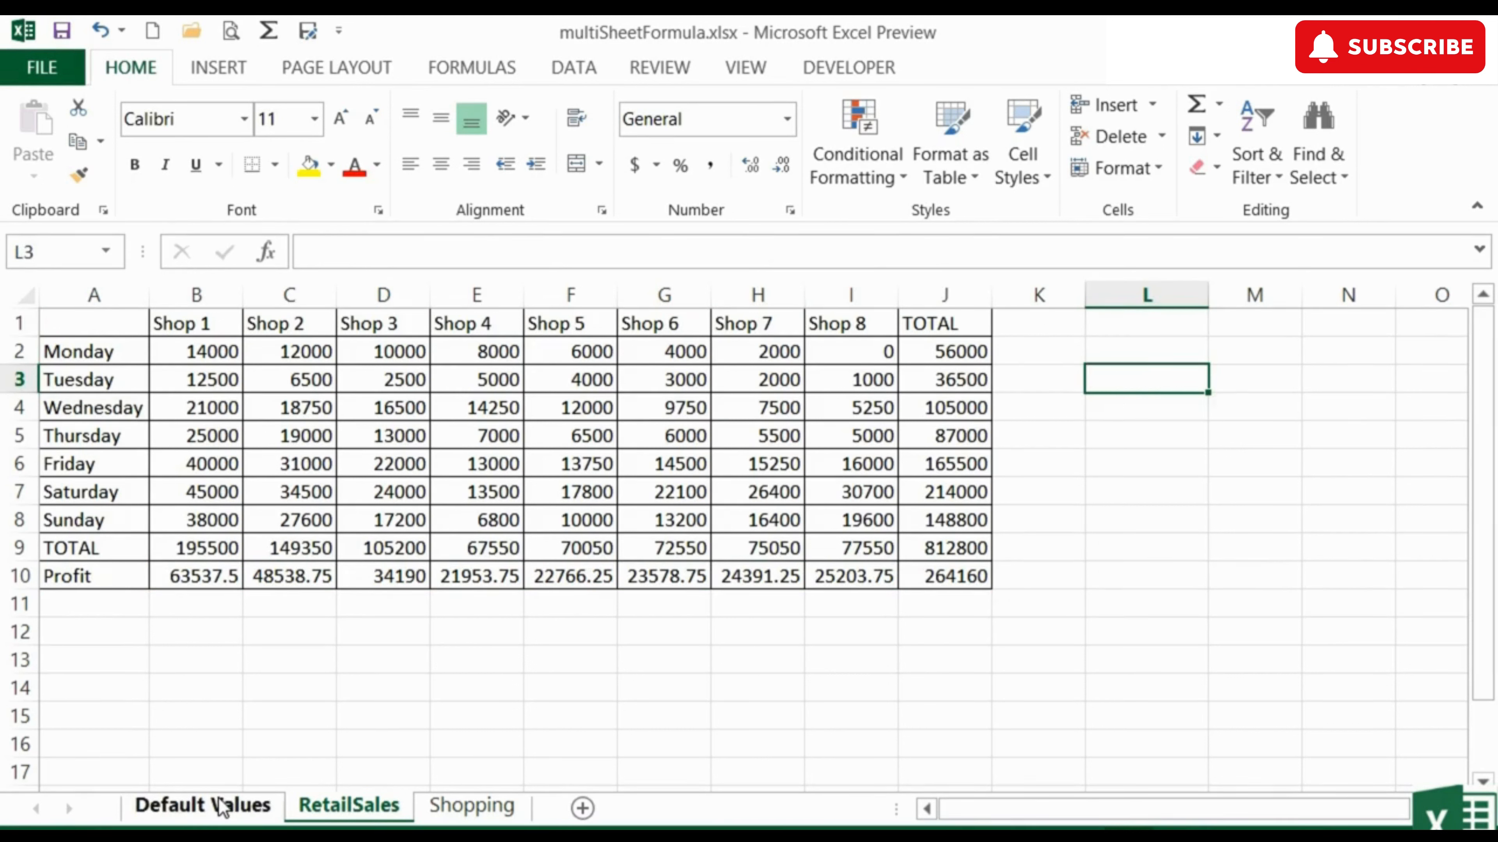
Delete the Tax label and its rate in J4:J5 of the Shopping sheet.
left_click(223, 807)
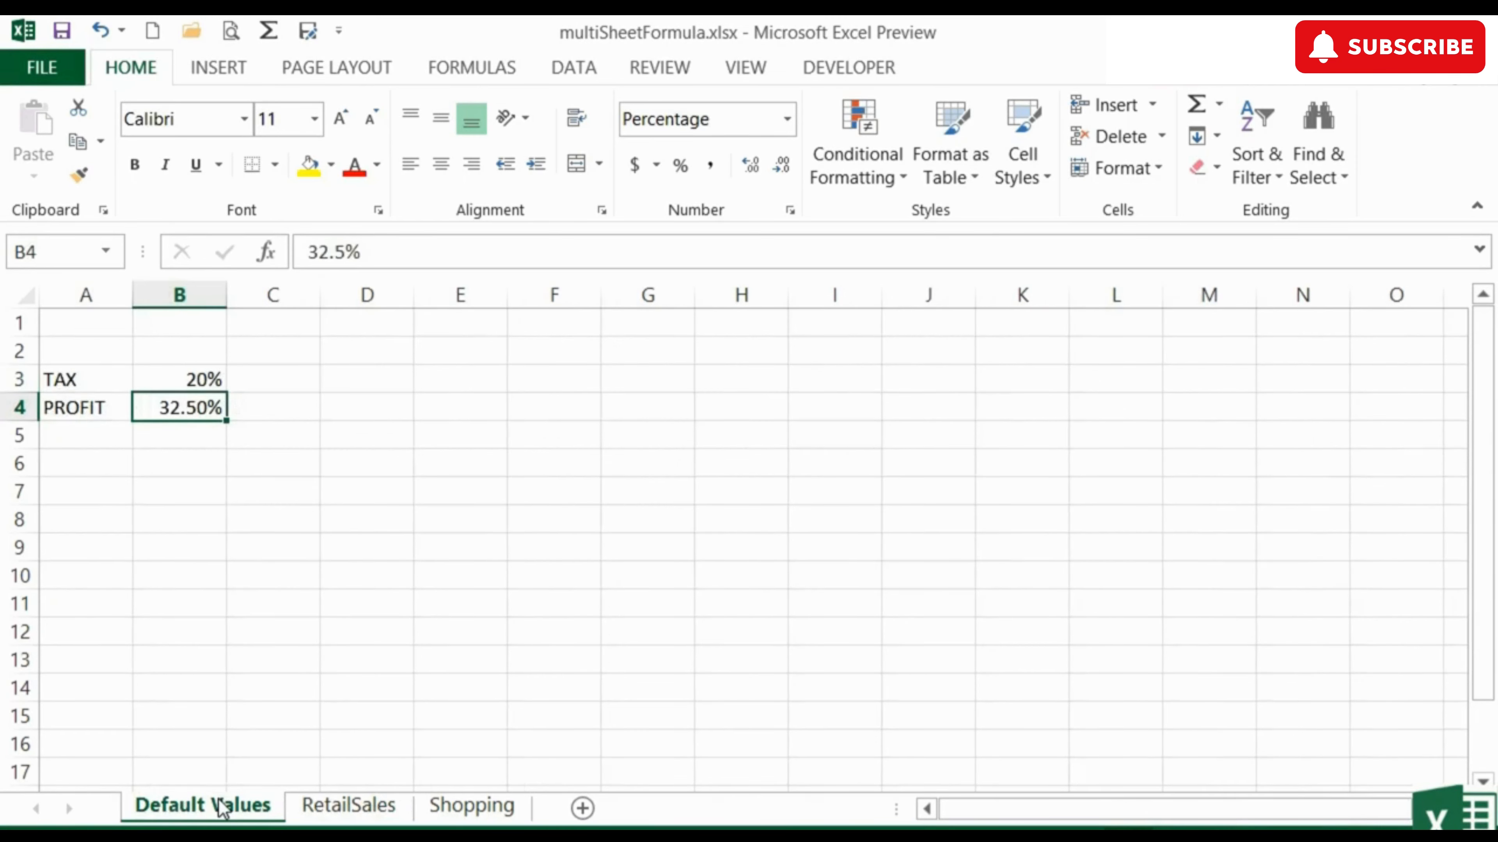
left_click(470, 812)
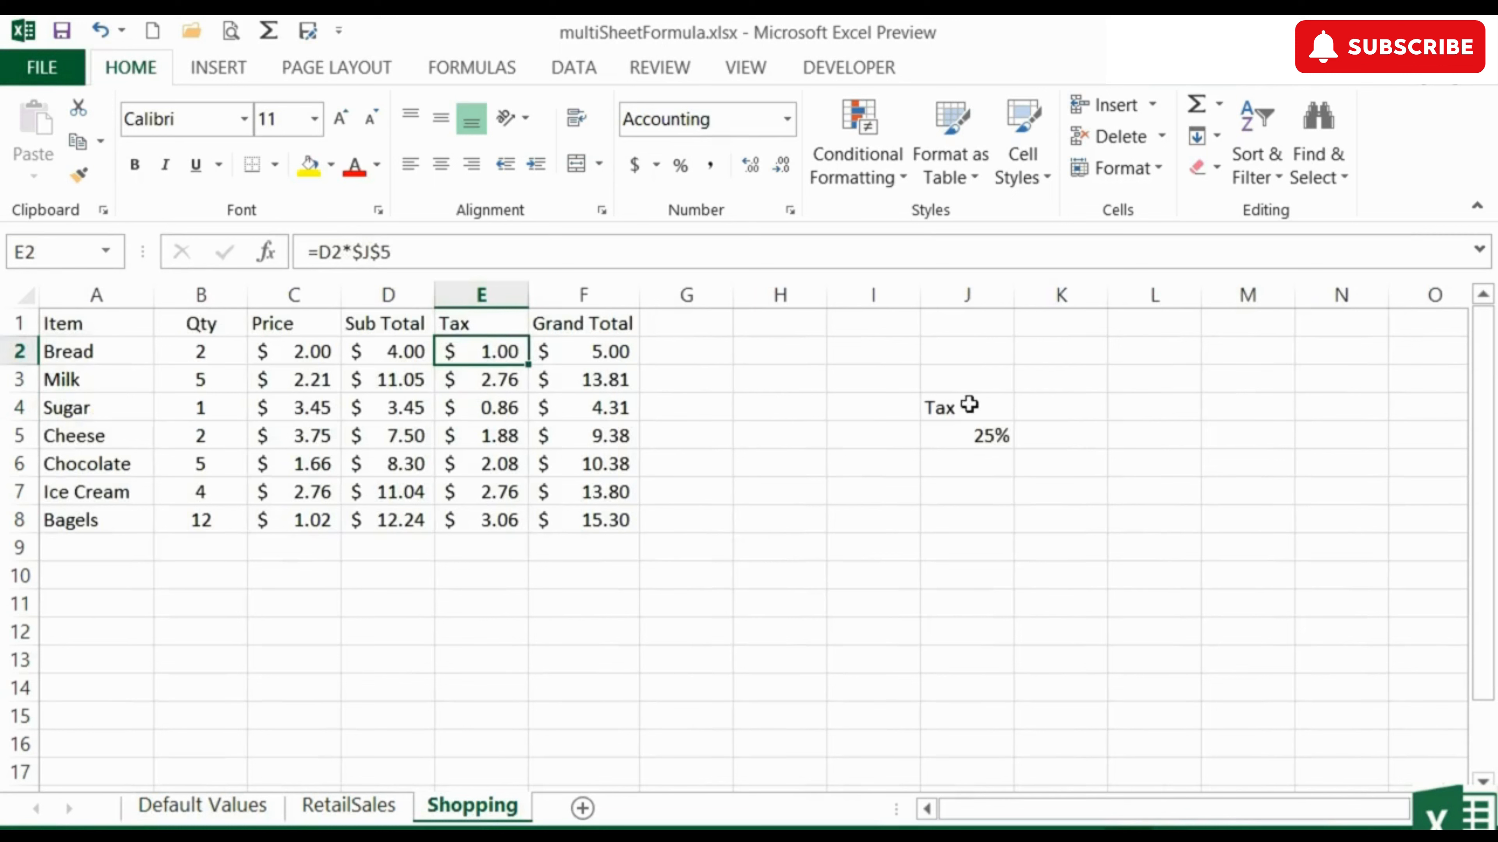
left_click_drag(969, 404, 964, 434)
key("Delete")
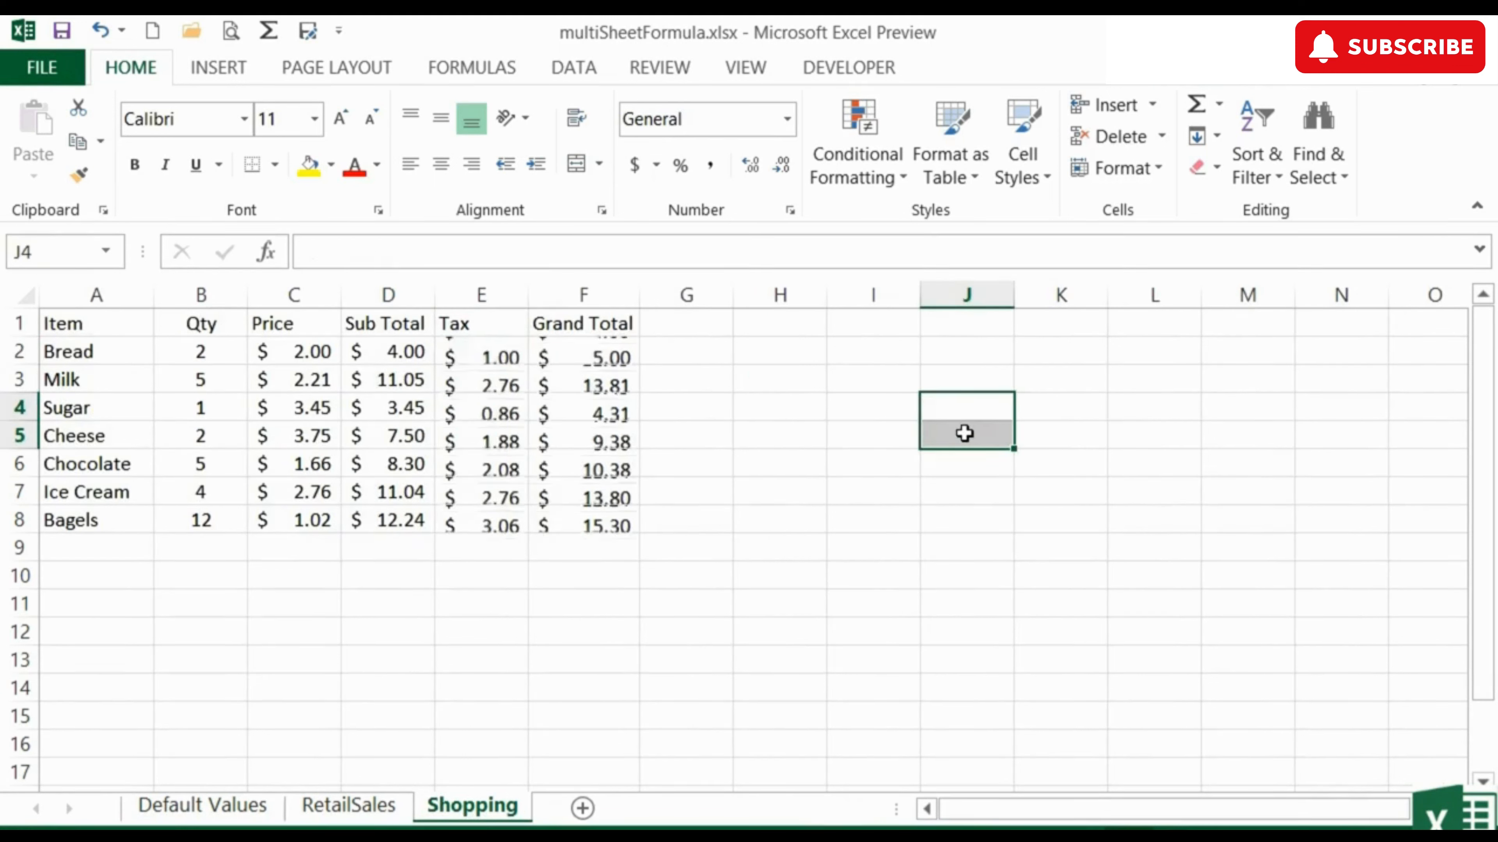
Replace $J$5 in Bread's Tax formula (E2) with the TAX rate from Default Values, giving =D2*'Default Values'!B3.
left_click(494, 354)
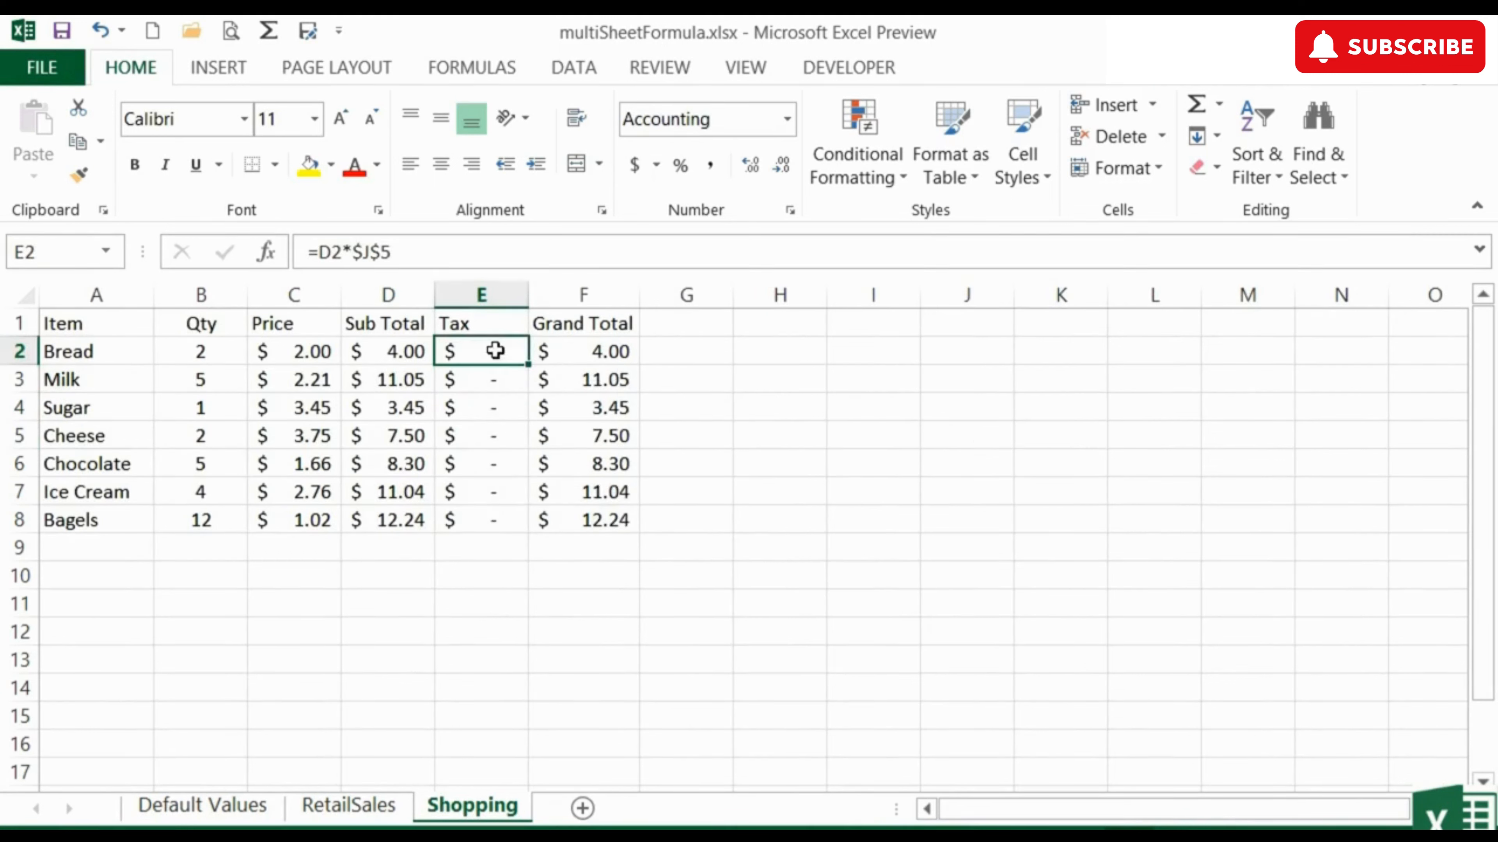
double_click(501, 352)
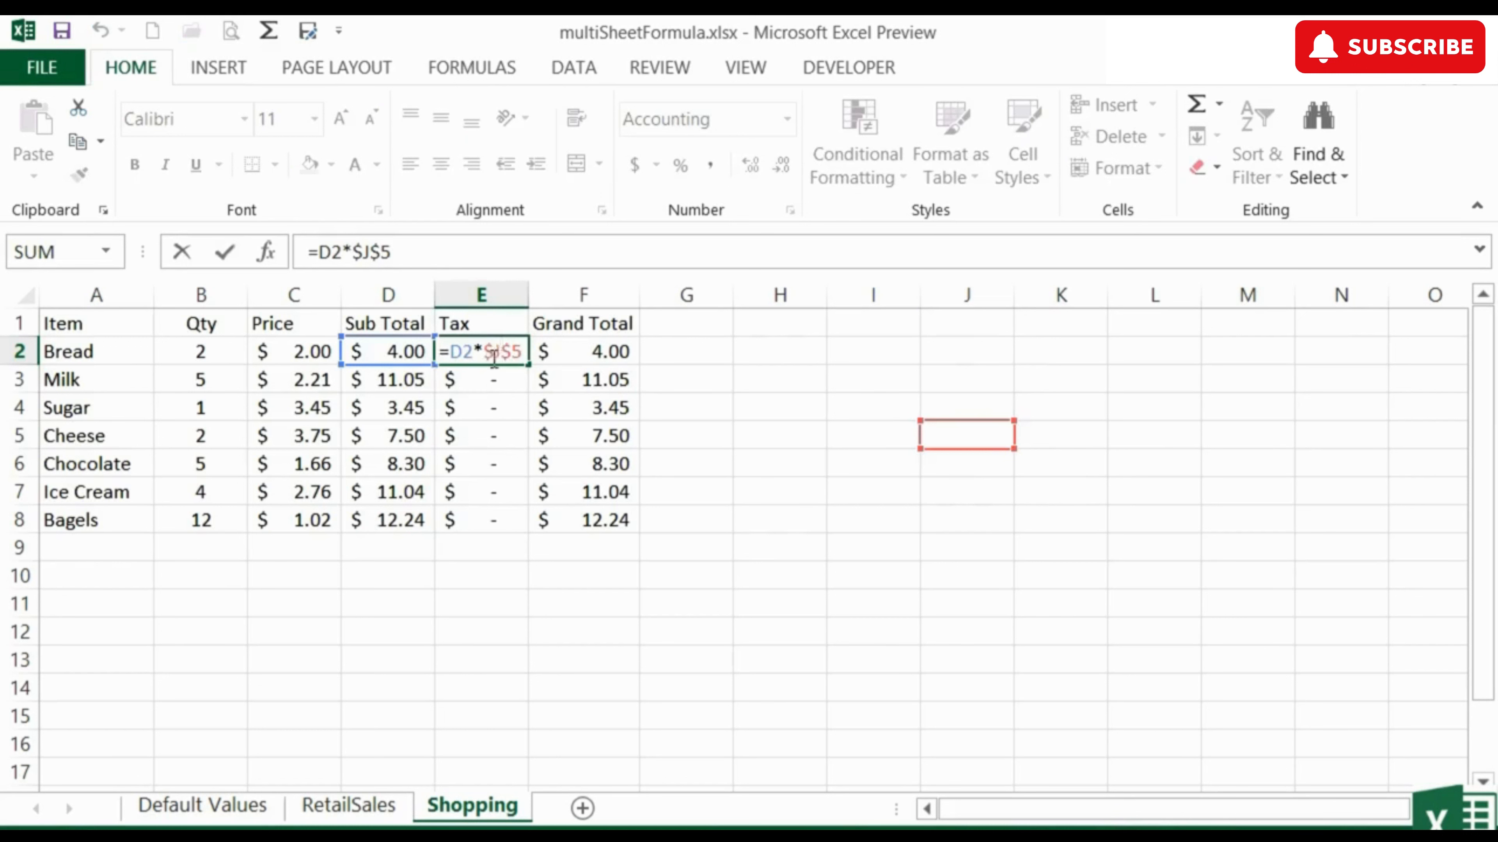
left_click_drag(483, 351, 530, 366)
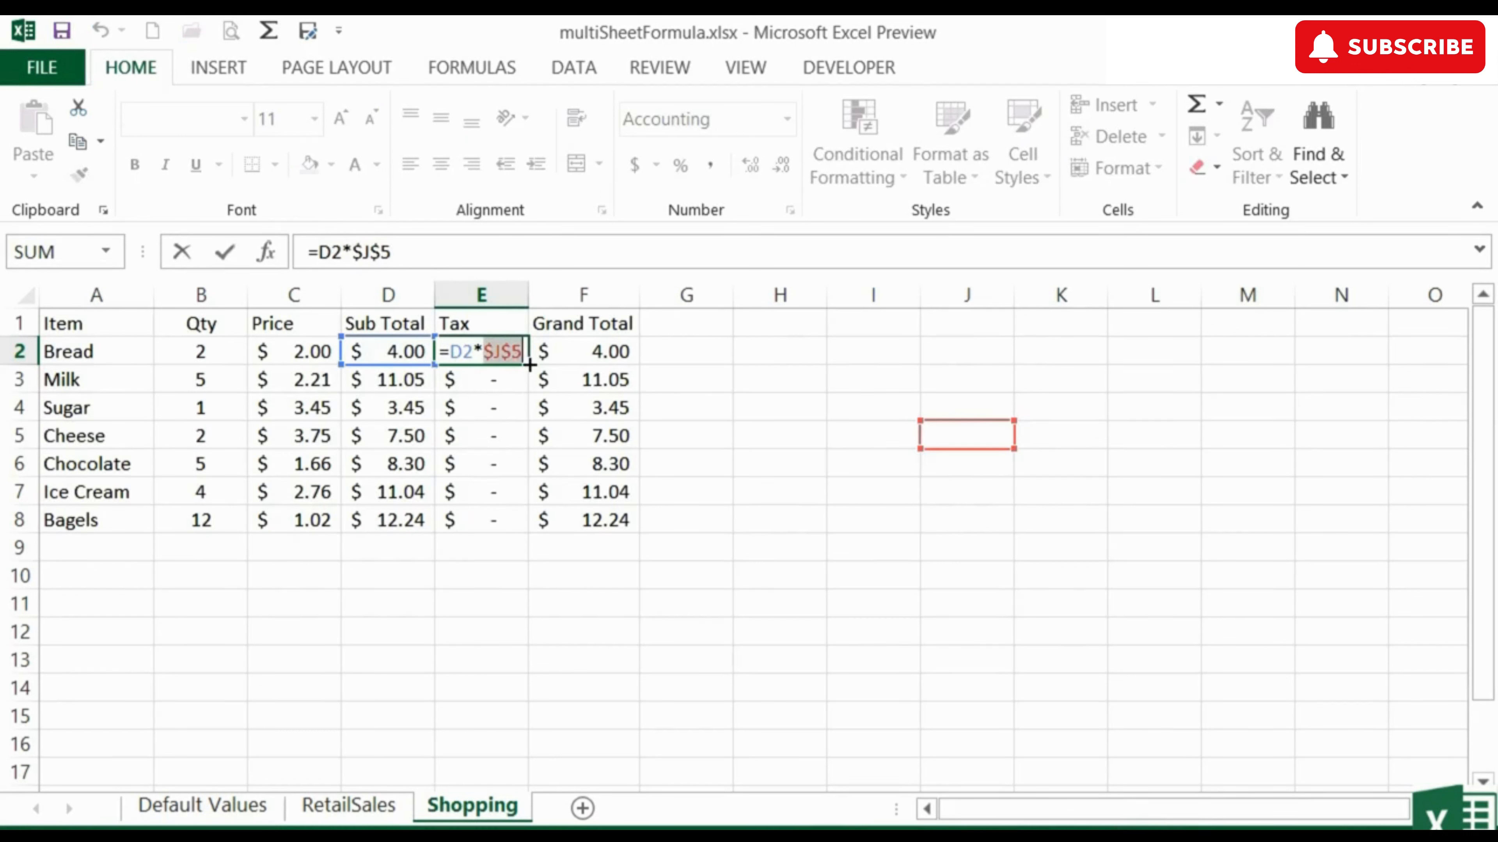
key("BackSpace")
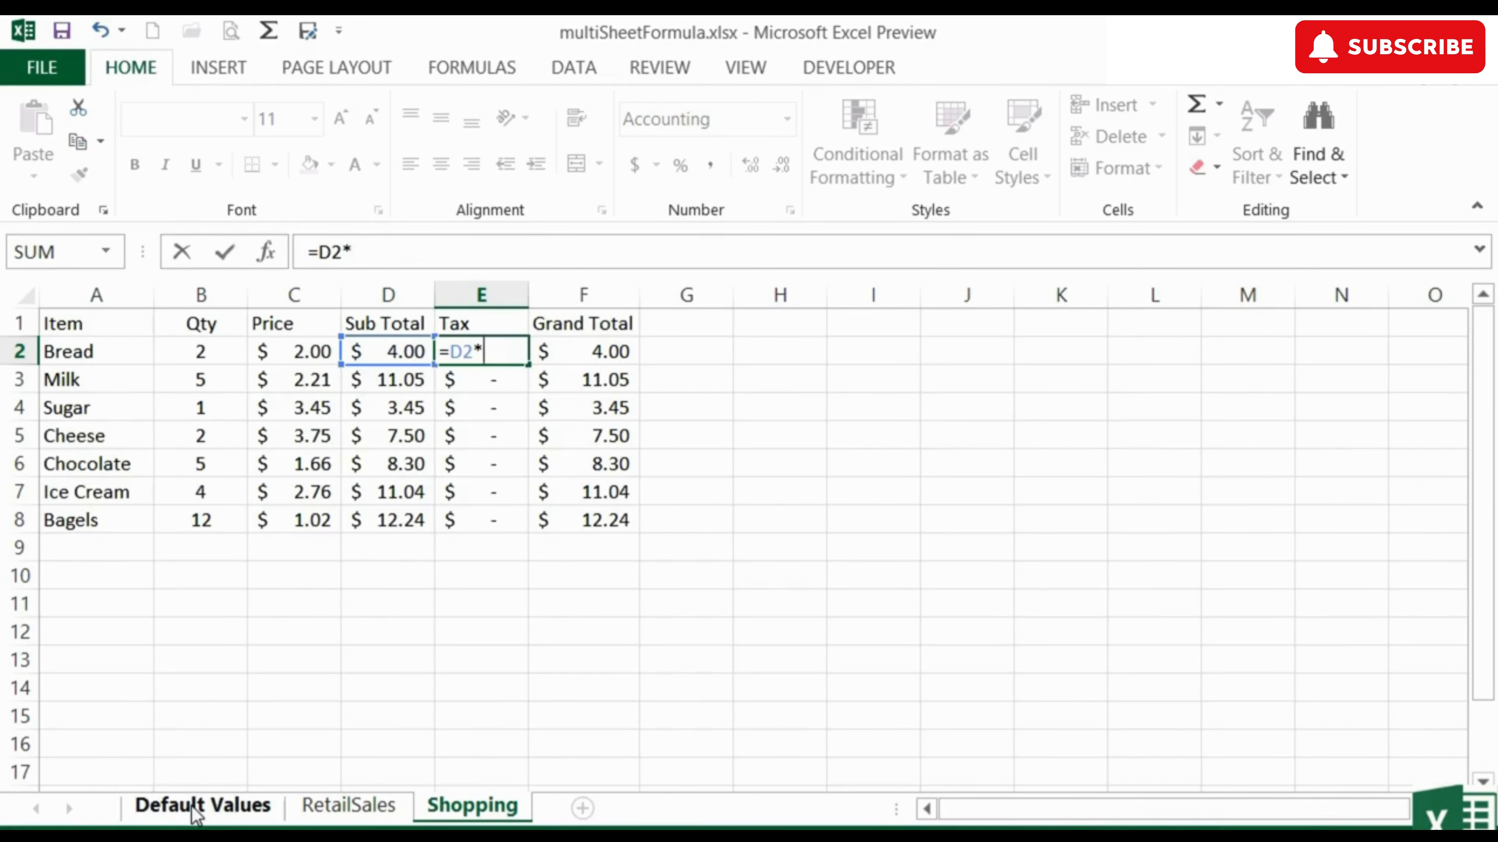
left_click(192, 805)
left_click(205, 380)
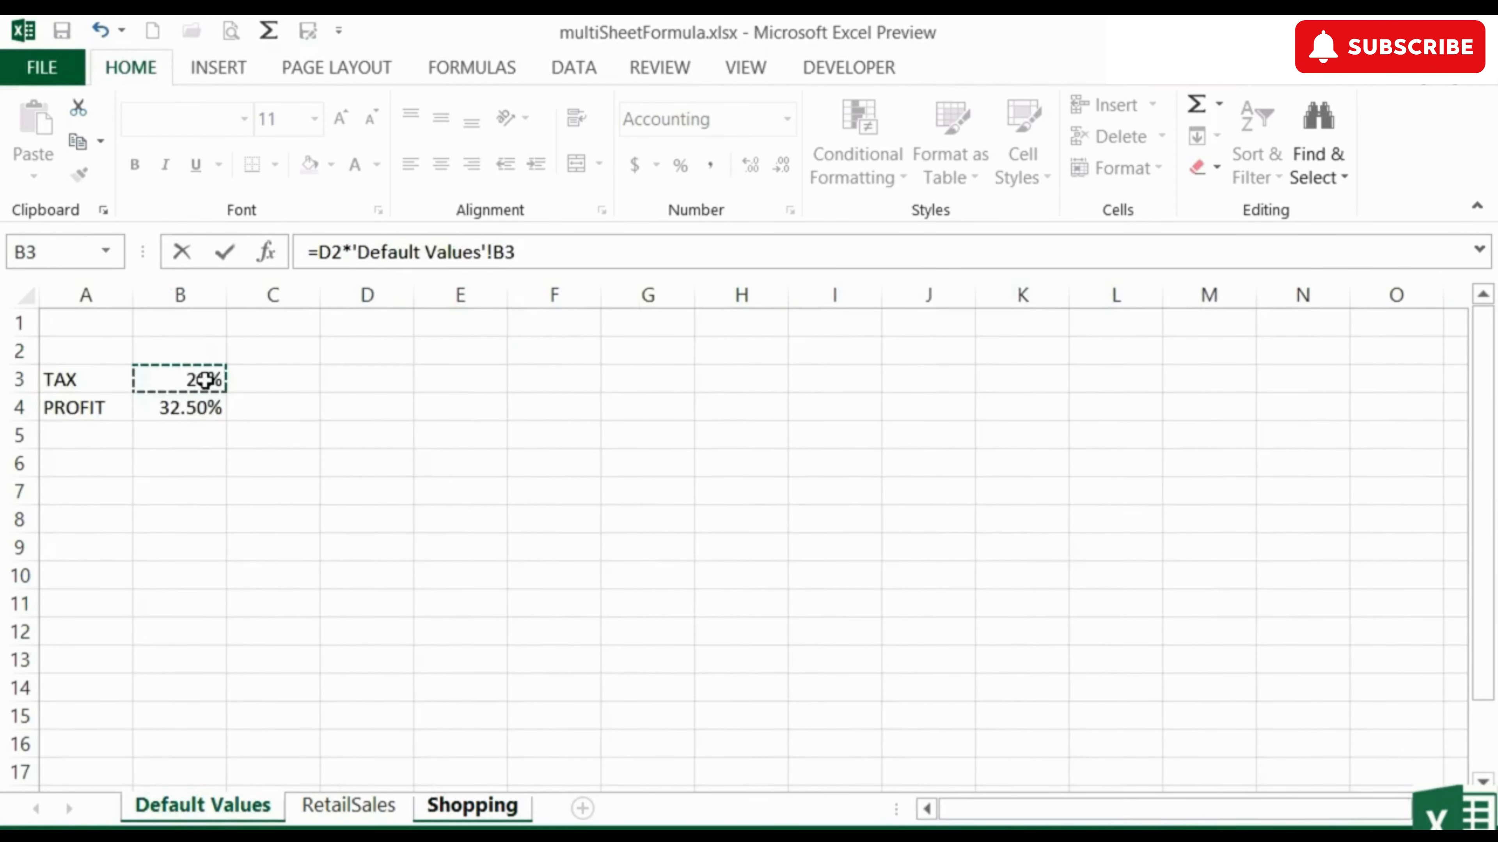
key("Return")
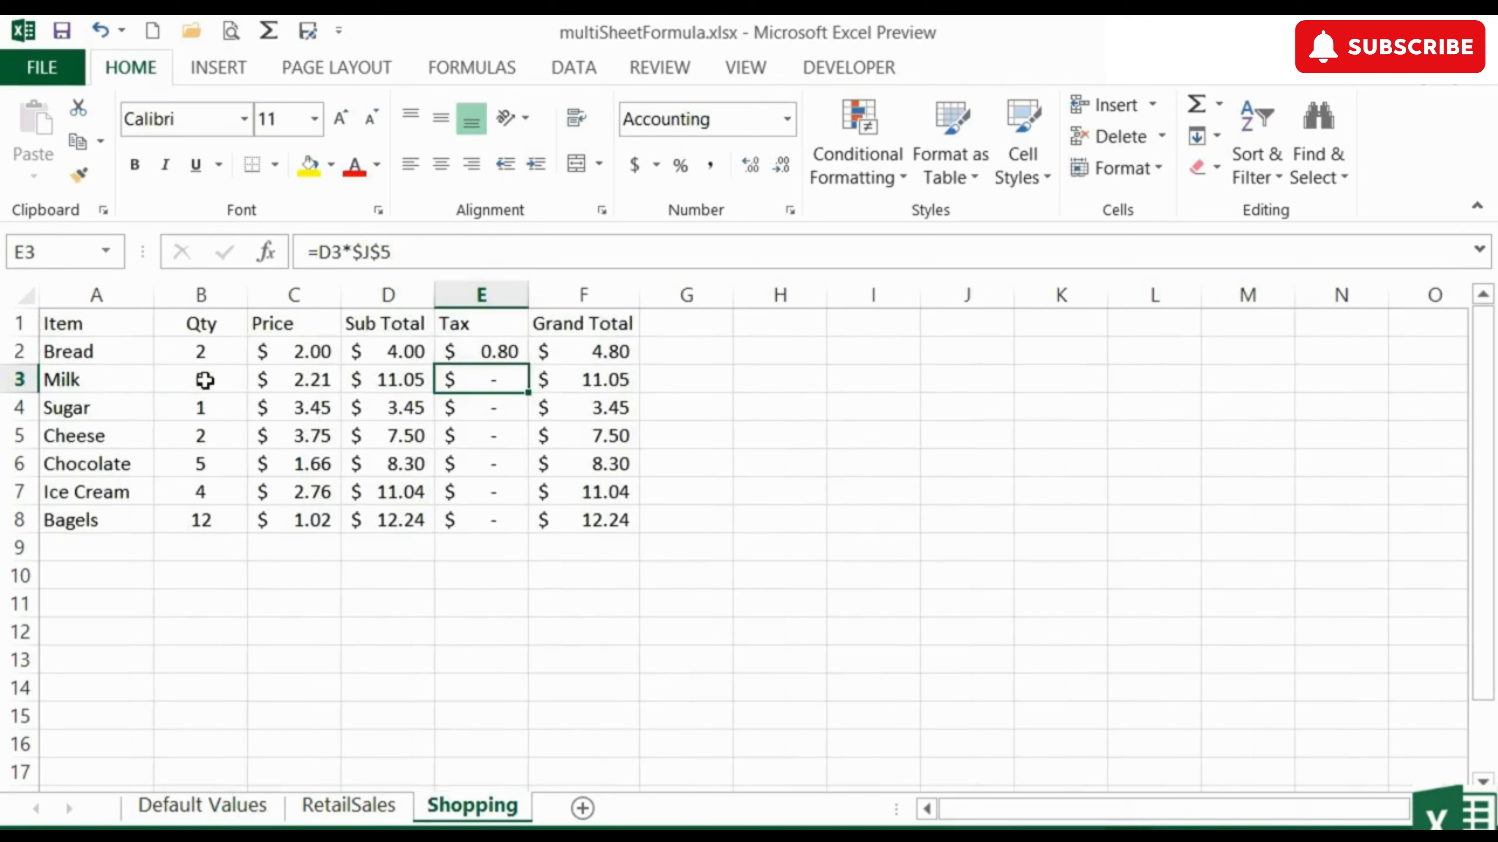
Make the Default Values reference in Bread's Tax formula absolute, so E2 reads =D2*'Default Values'!$B$3.
key("Up")
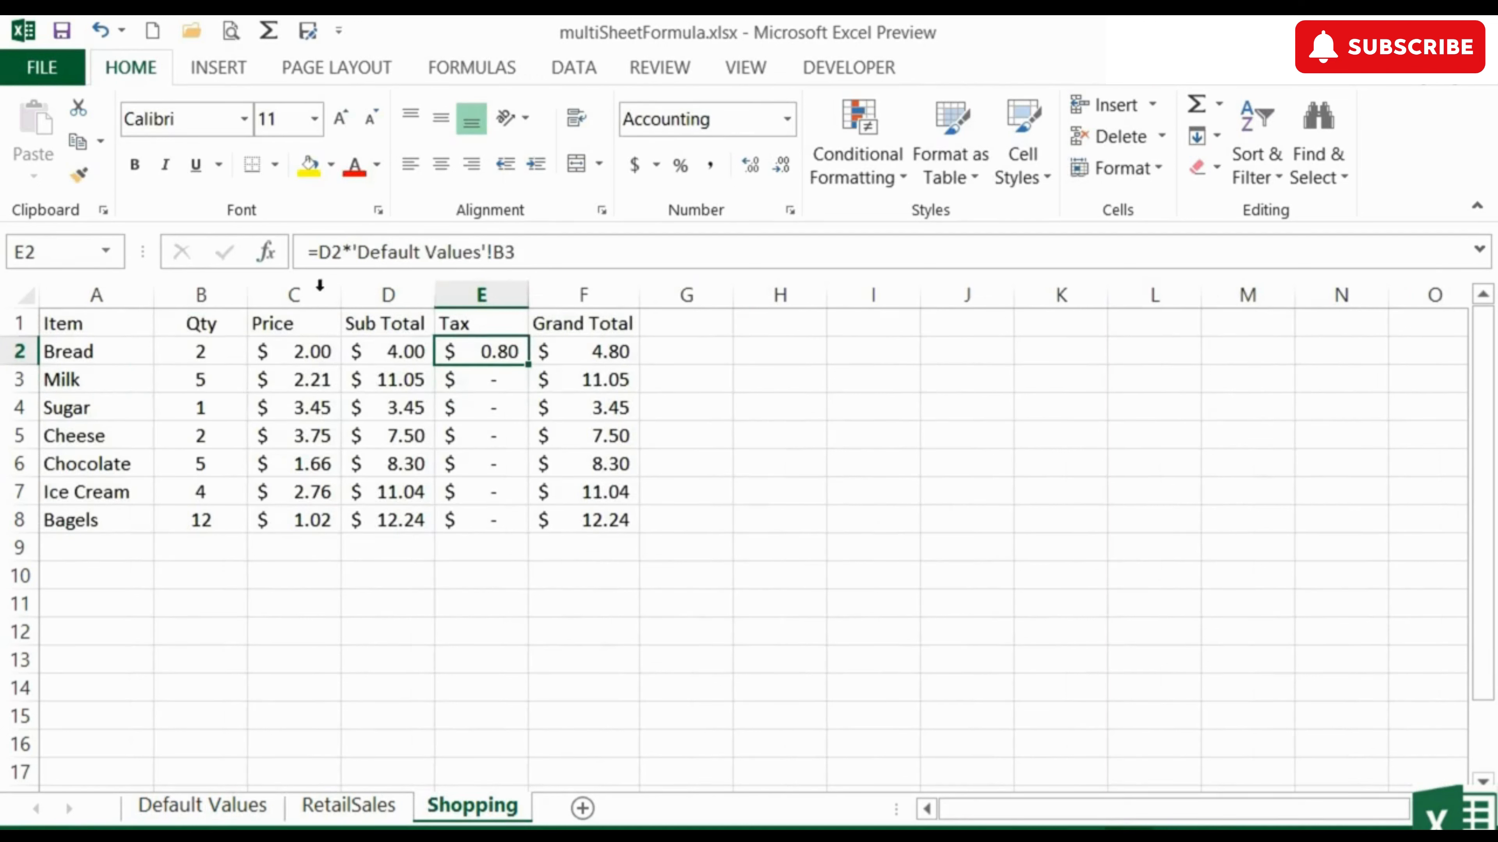
double_click(508, 349)
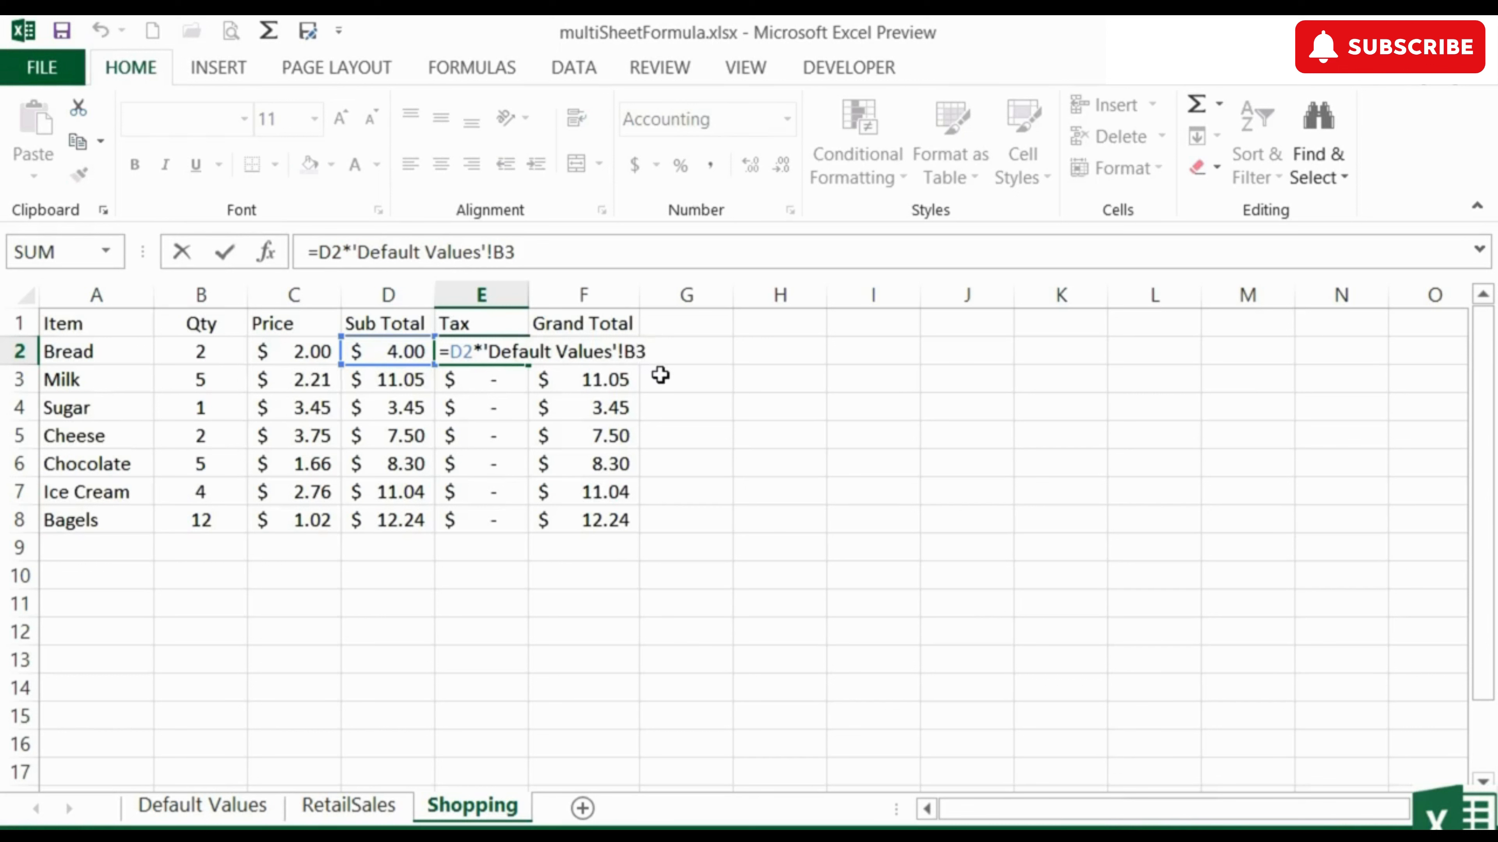
key("F4")
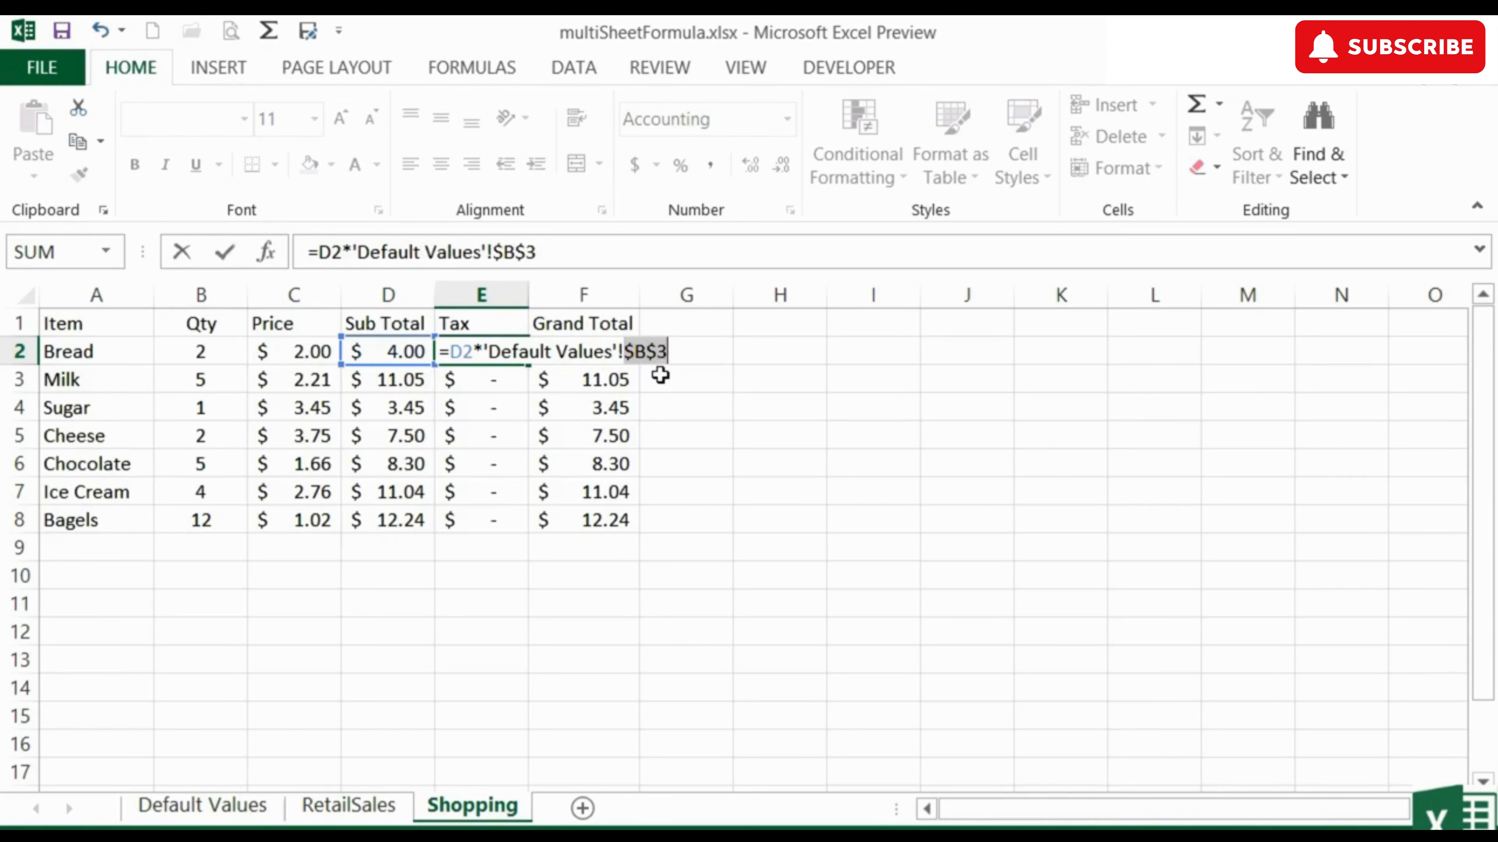
key("Return")
left_click(474, 349)
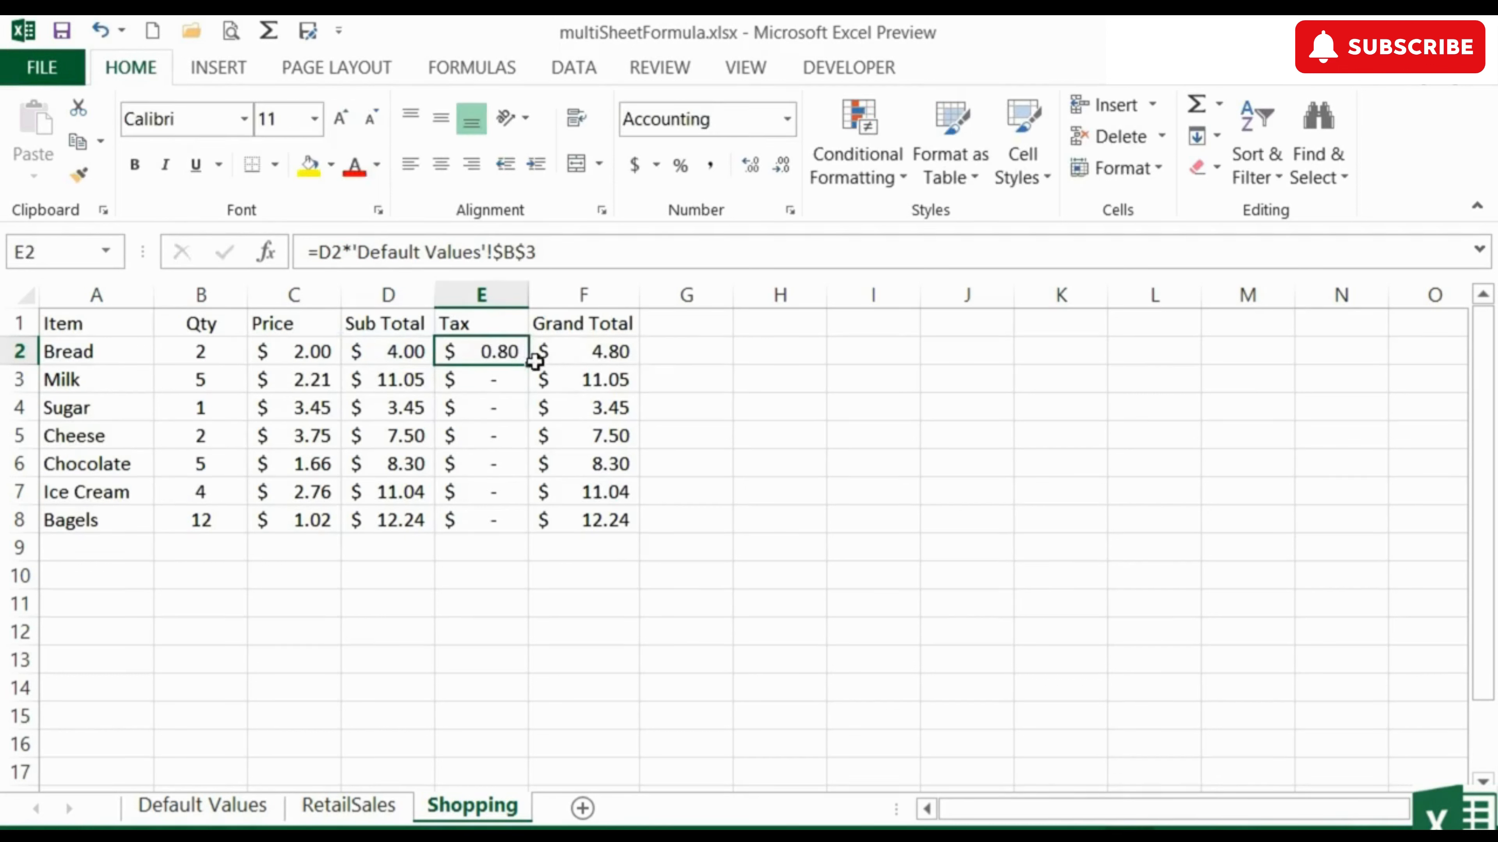
Fill Bread's Tax formula down through Bagels (E2:E8) and check the copied formula in Cheese's Tax cell.
double_click(529, 366)
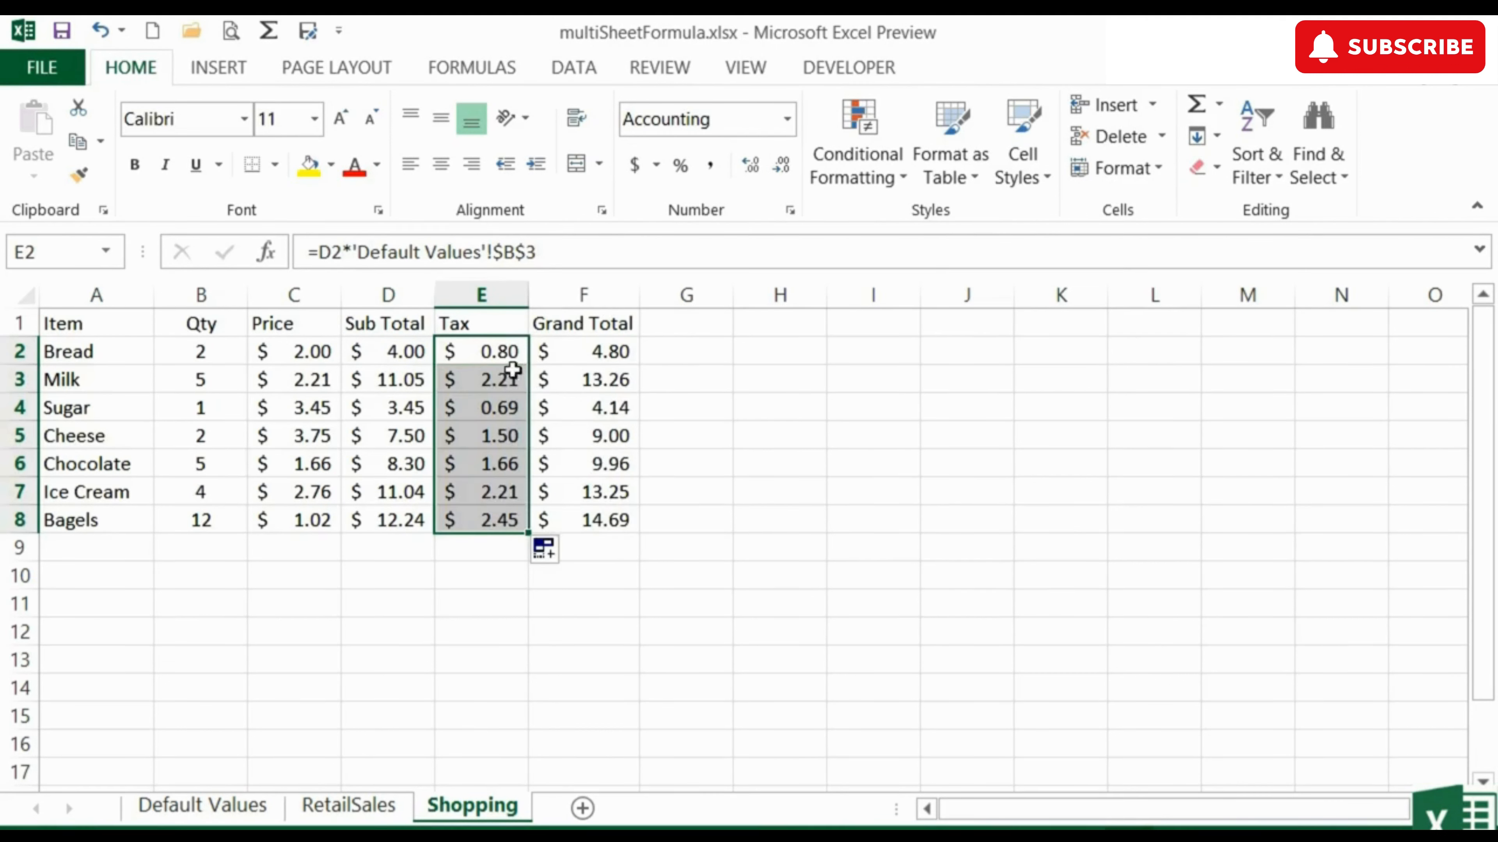
left_click(502, 439)
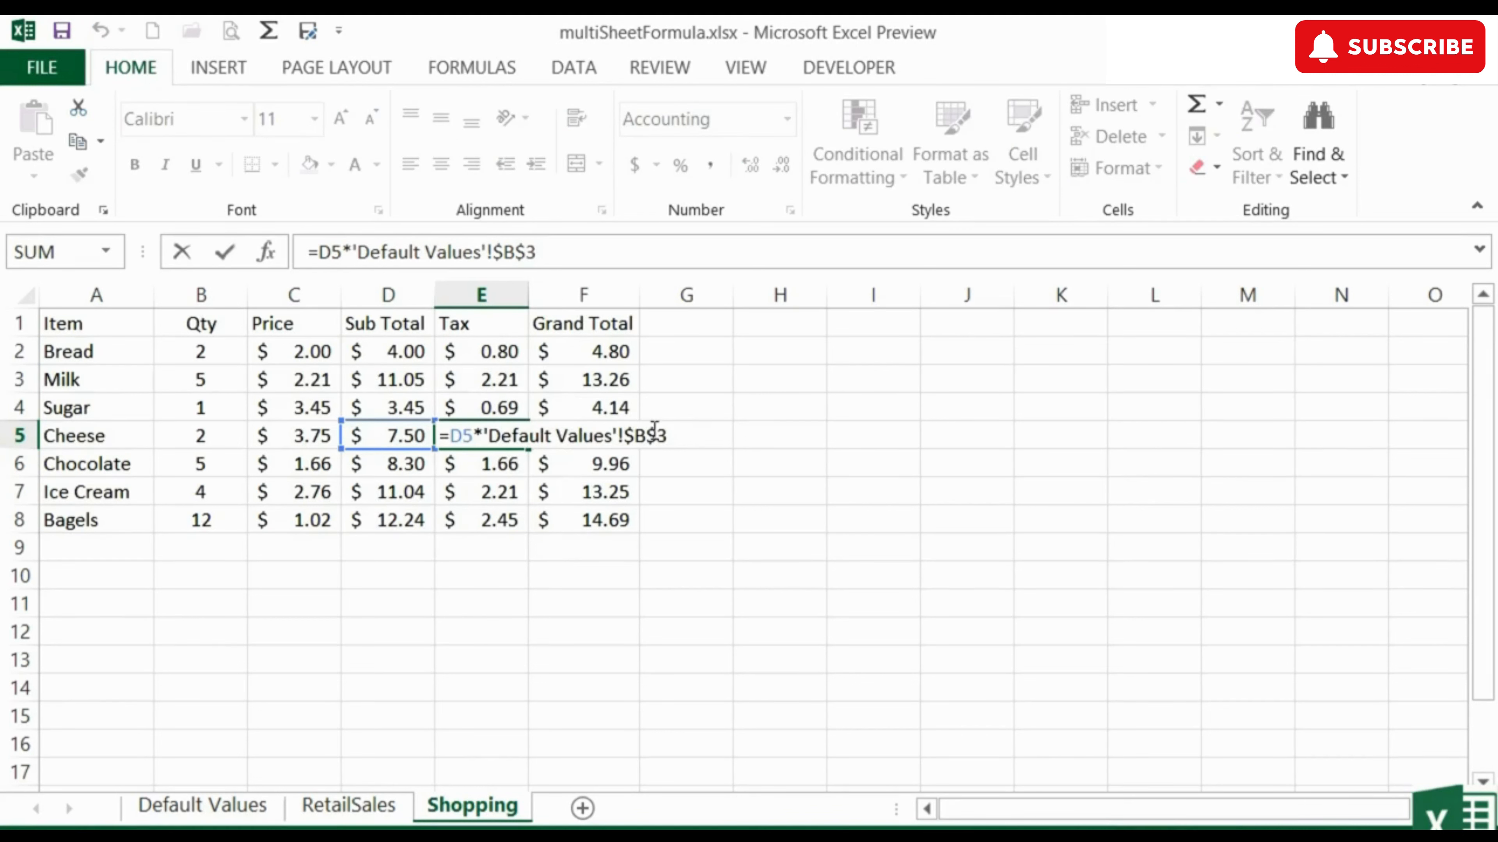
key("Escape")
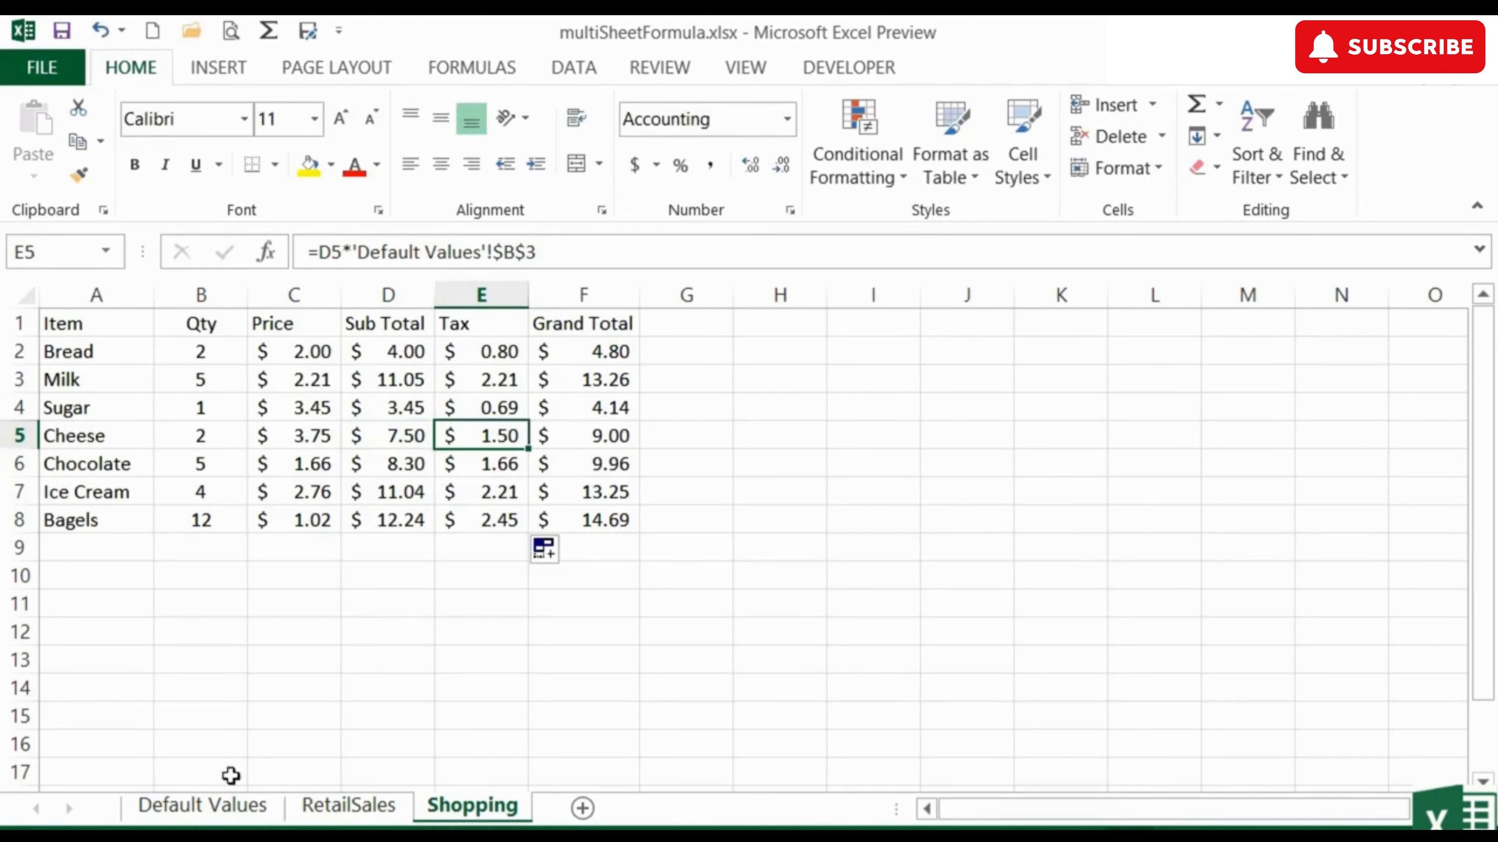
Set the TAX rate in B3 of the Default Values sheet to 50% and return to the Shopping sheet to check the Tax column.
left_click(204, 806)
left_click(184, 373)
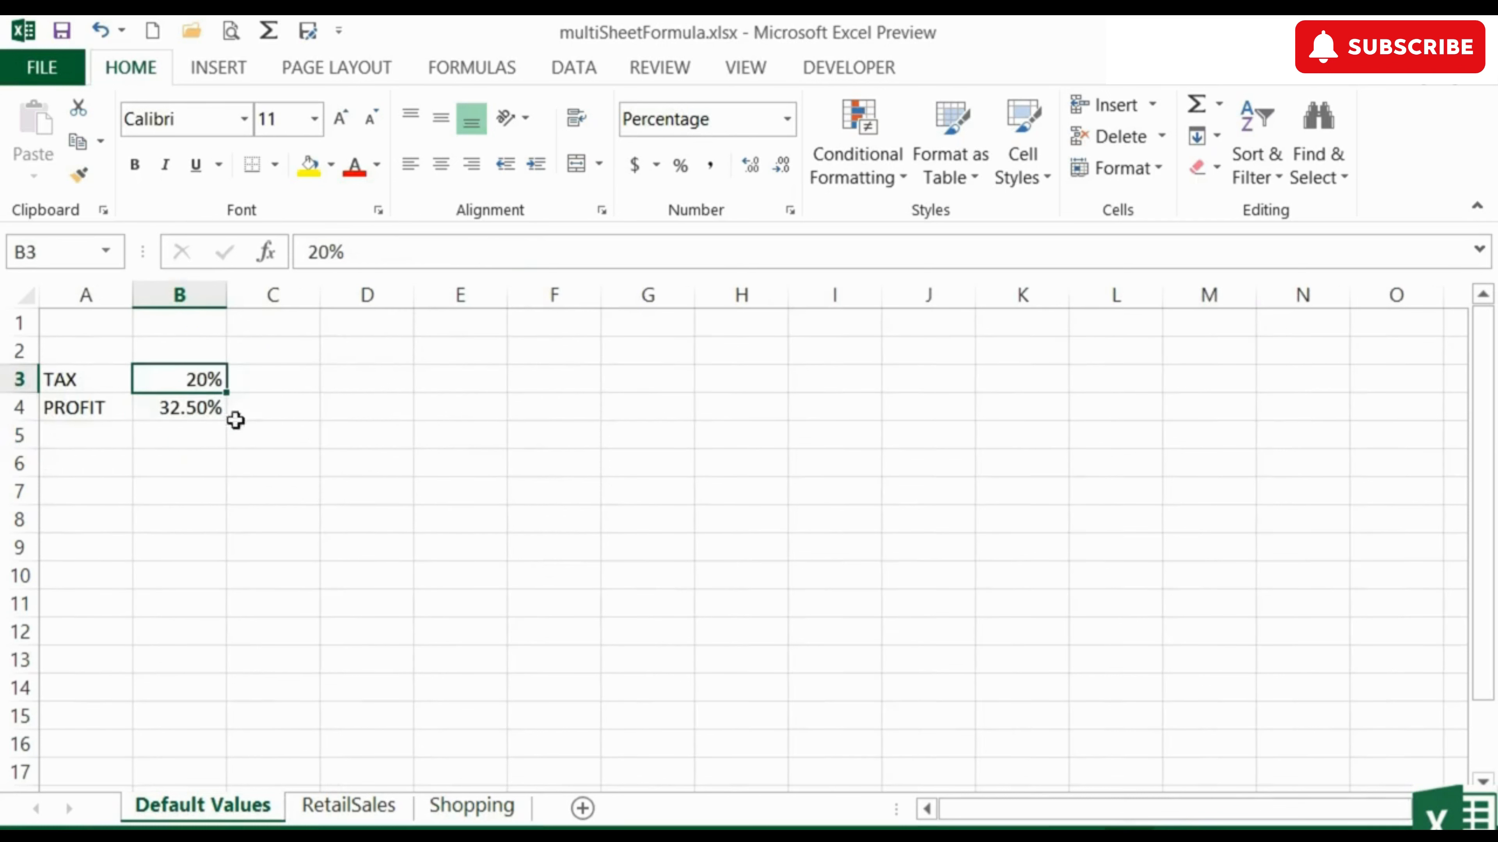
type("50")
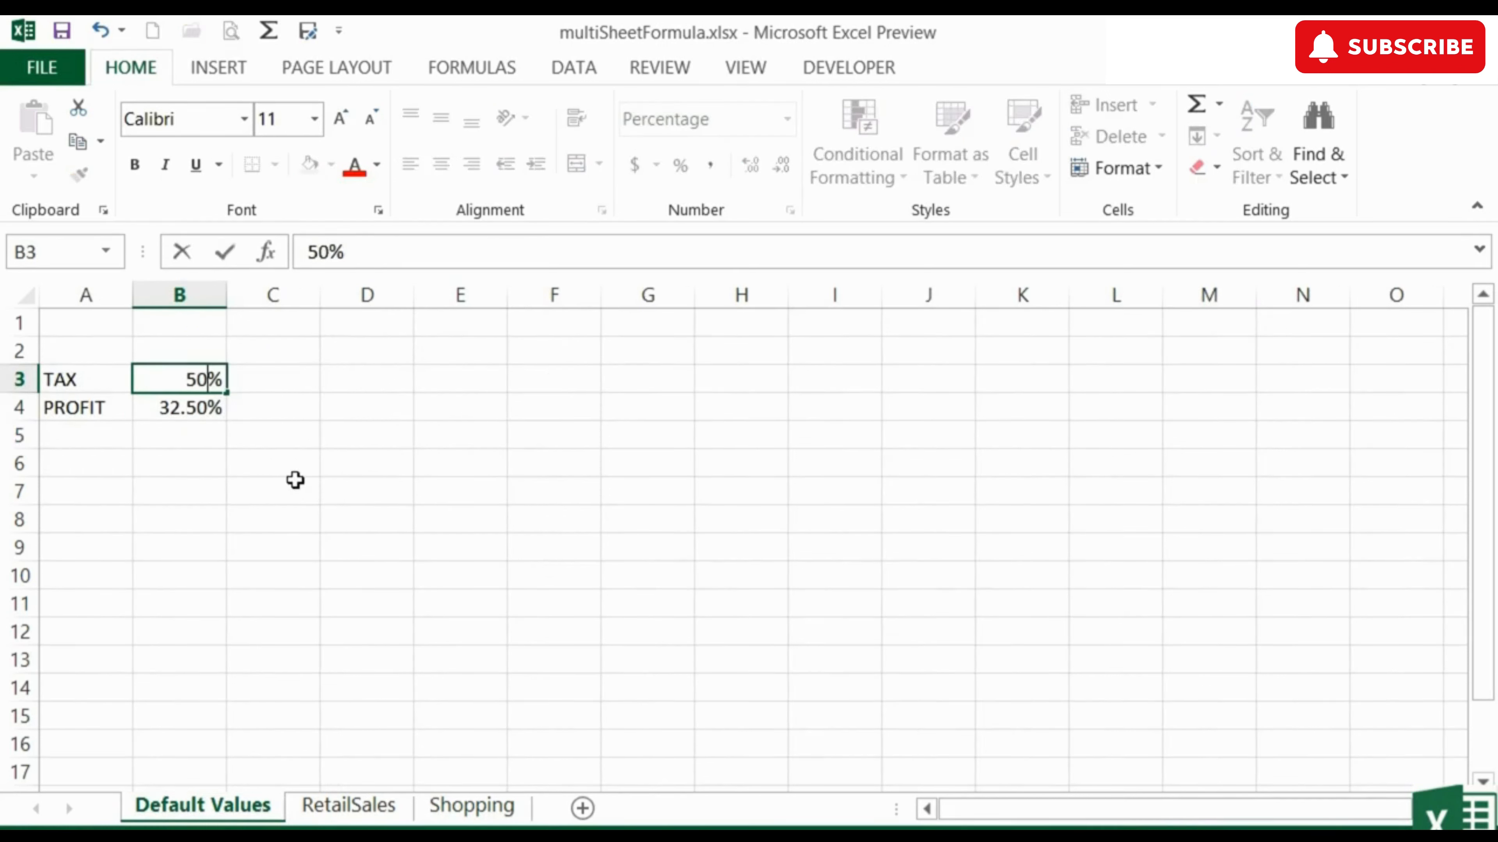
key("Tab")
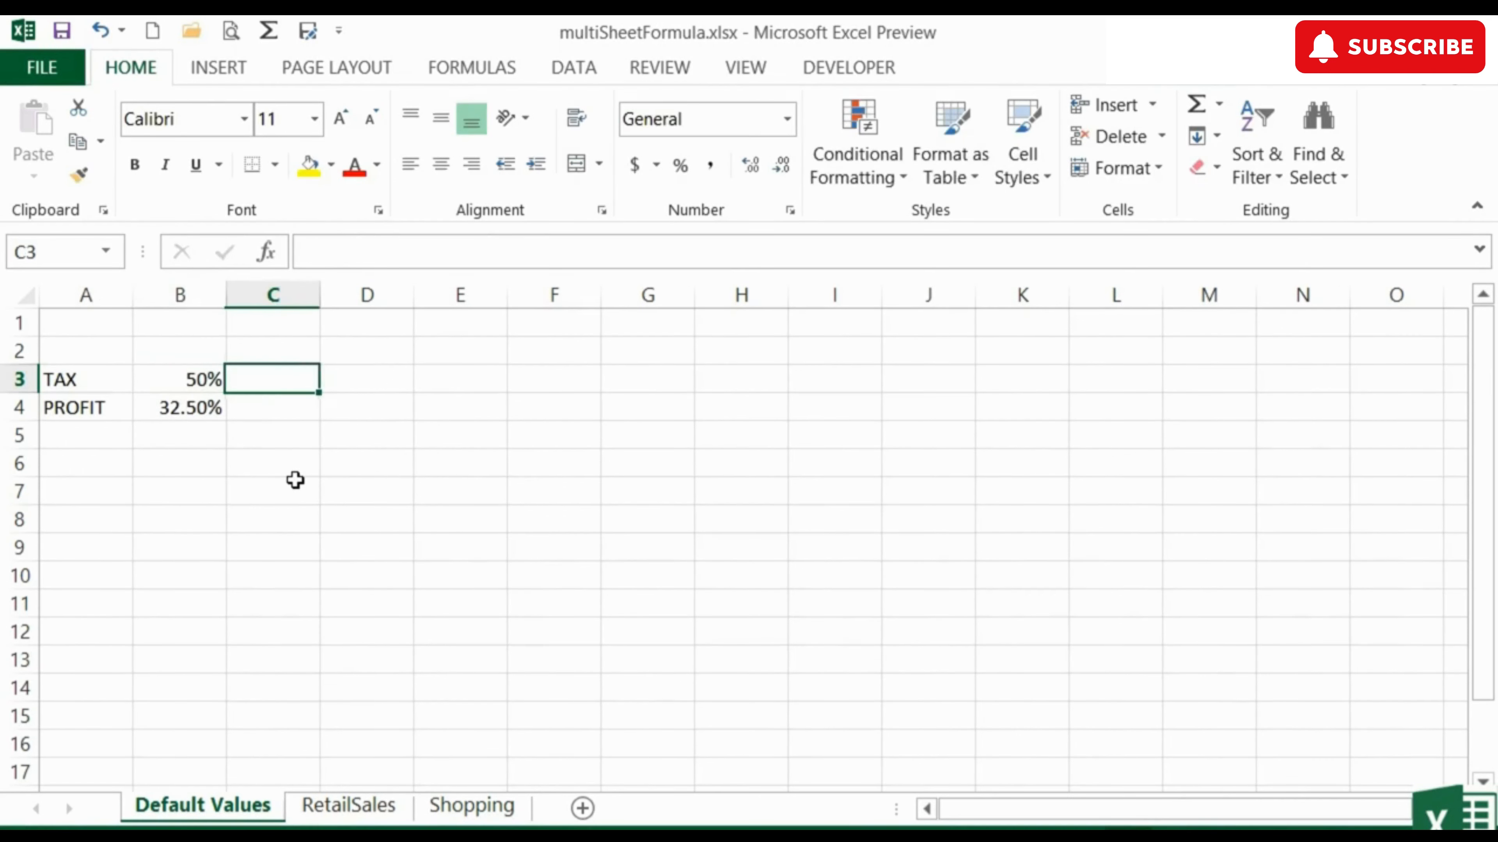
left_click(471, 806)
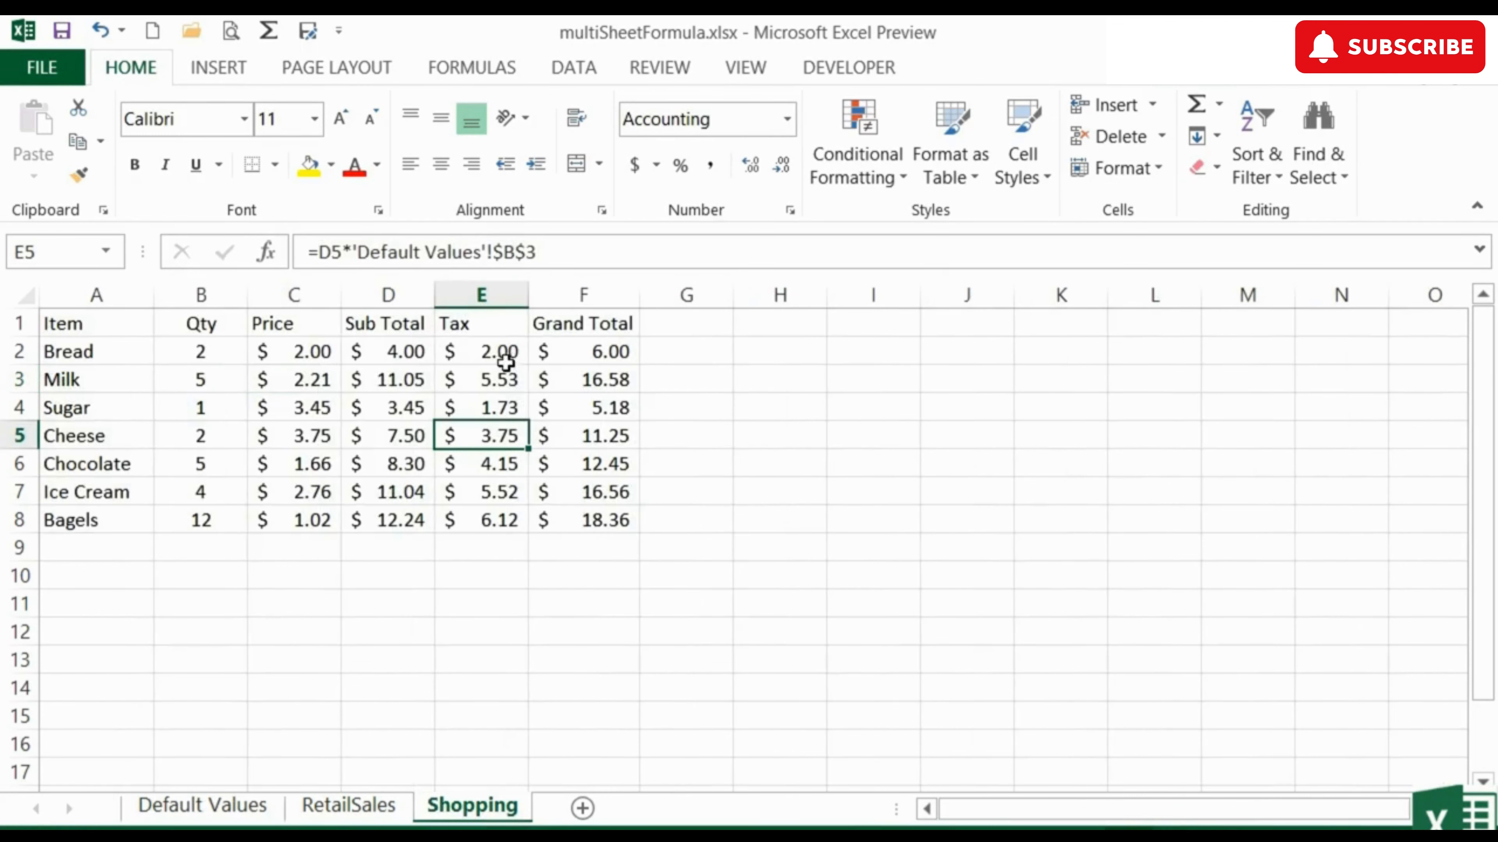